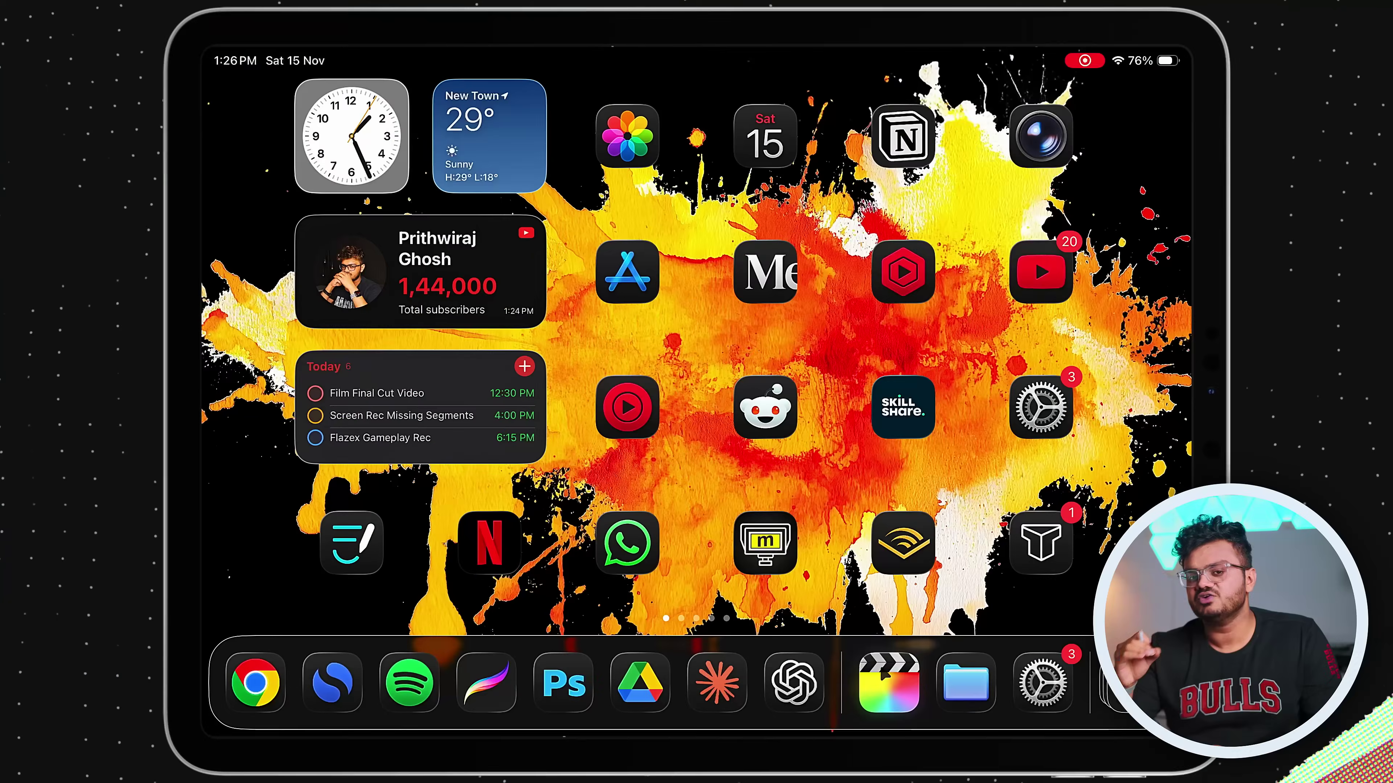
# - Launch Final Cut Pro from the Dock and start a new project
pyautogui.click(1020, 533)
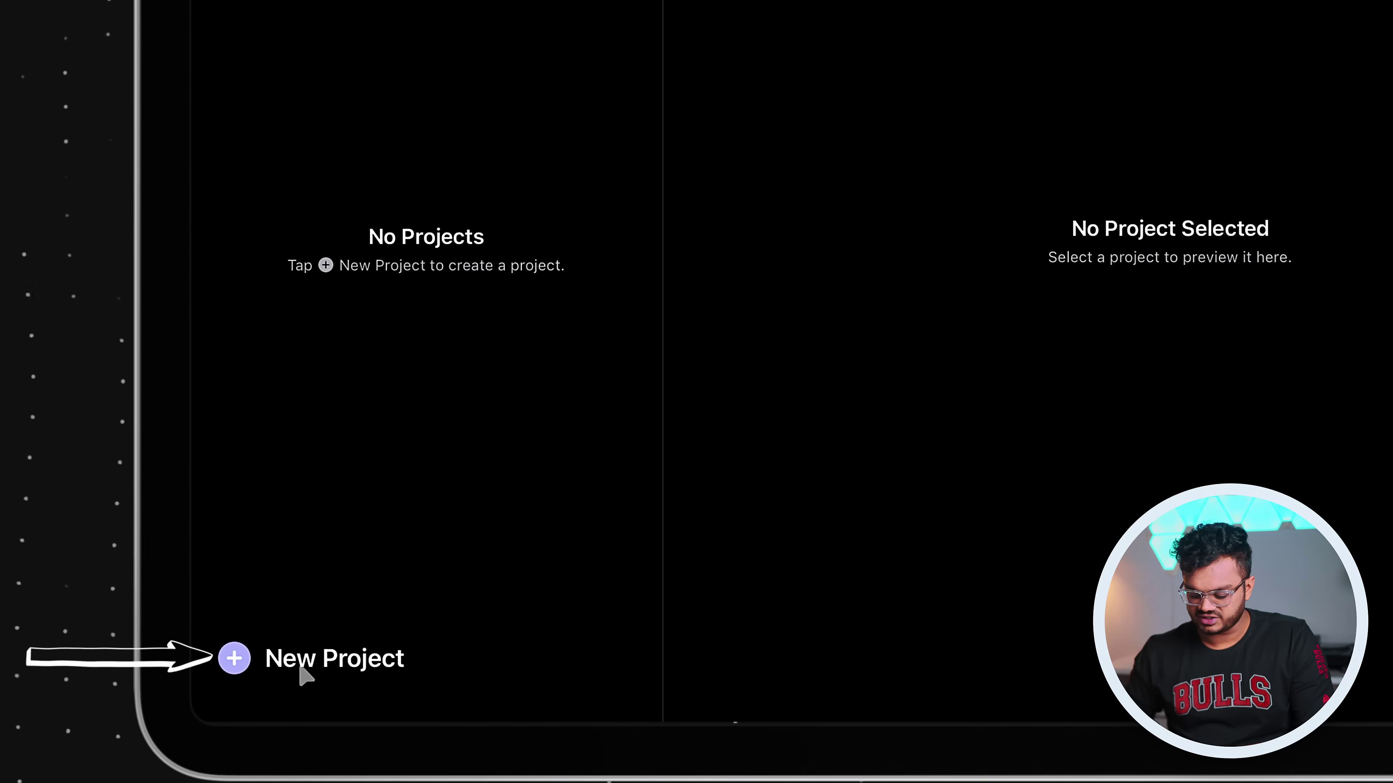
pyautogui.click(312, 664)
# - Name the new project 'Tutorial'
pyautogui.click(386, 566)
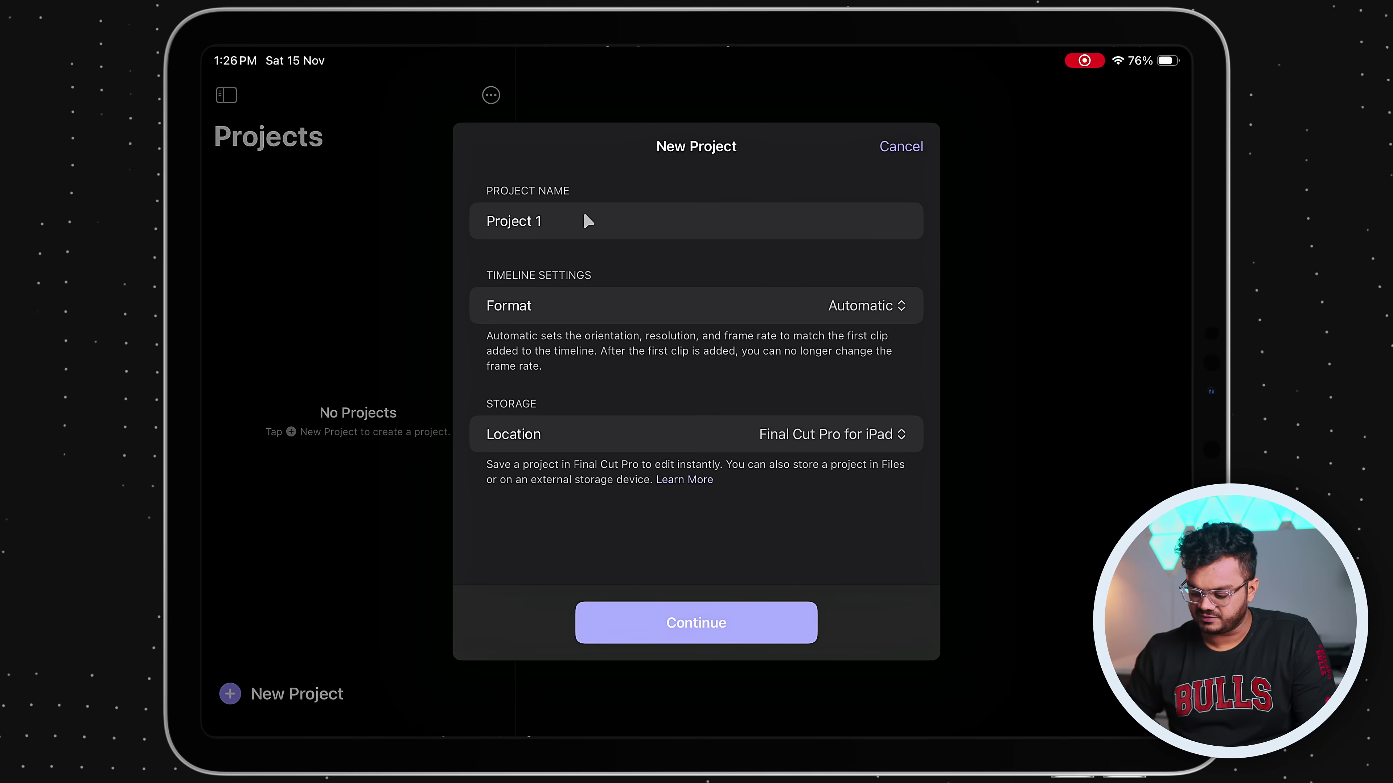
pyautogui.click(588, 221)
pyautogui.write('Tutorial')
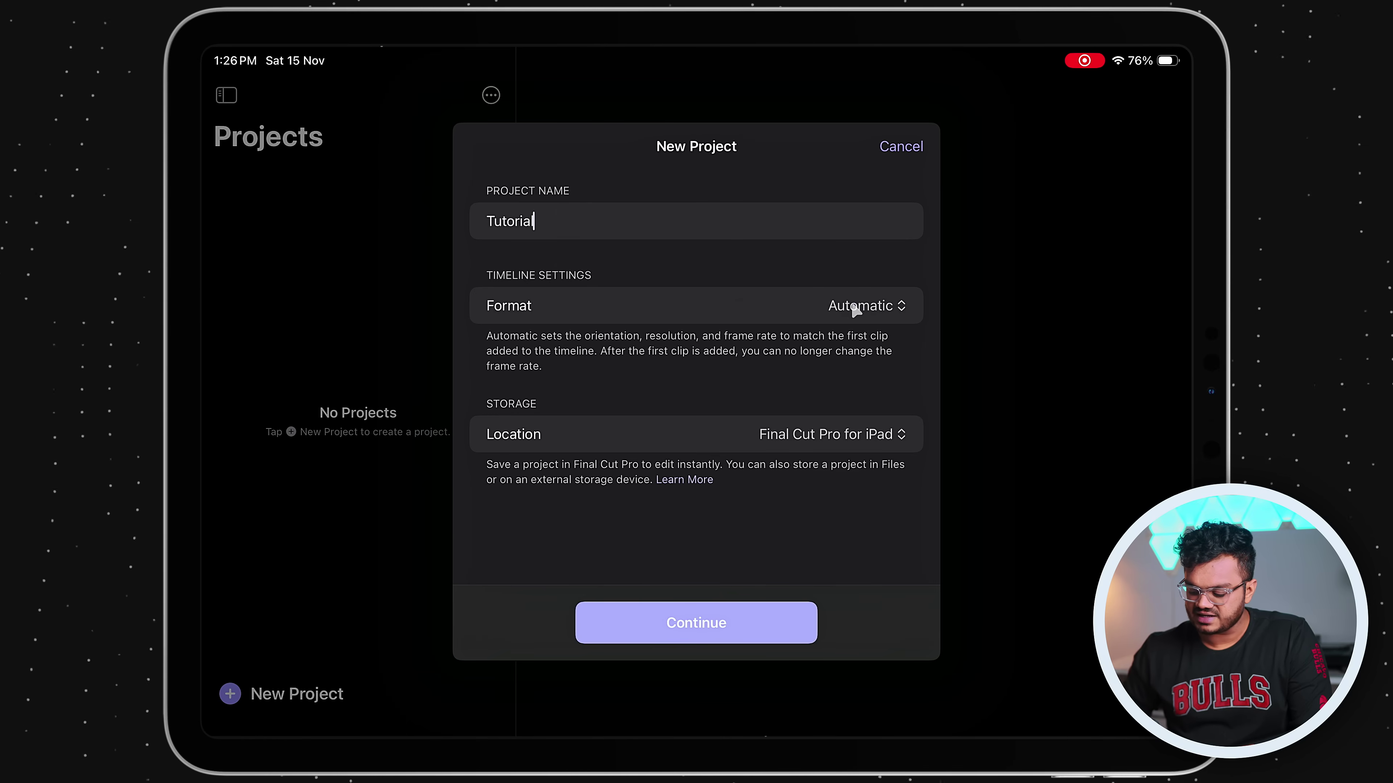
# - Set the project format to Custom: 4K, Landscape, SDR (Rec. 709), 29.97 fps
pyautogui.click(856, 310)
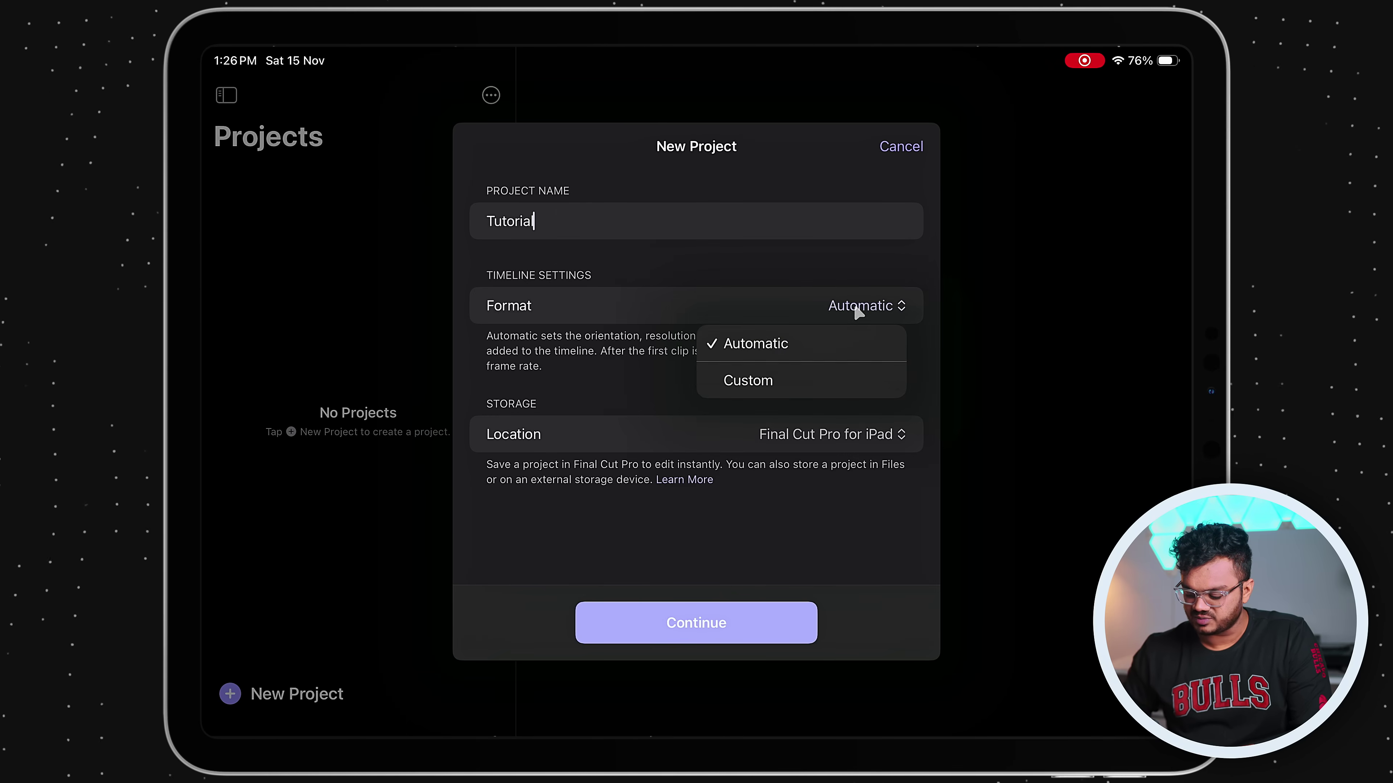
pyautogui.click(772, 379)
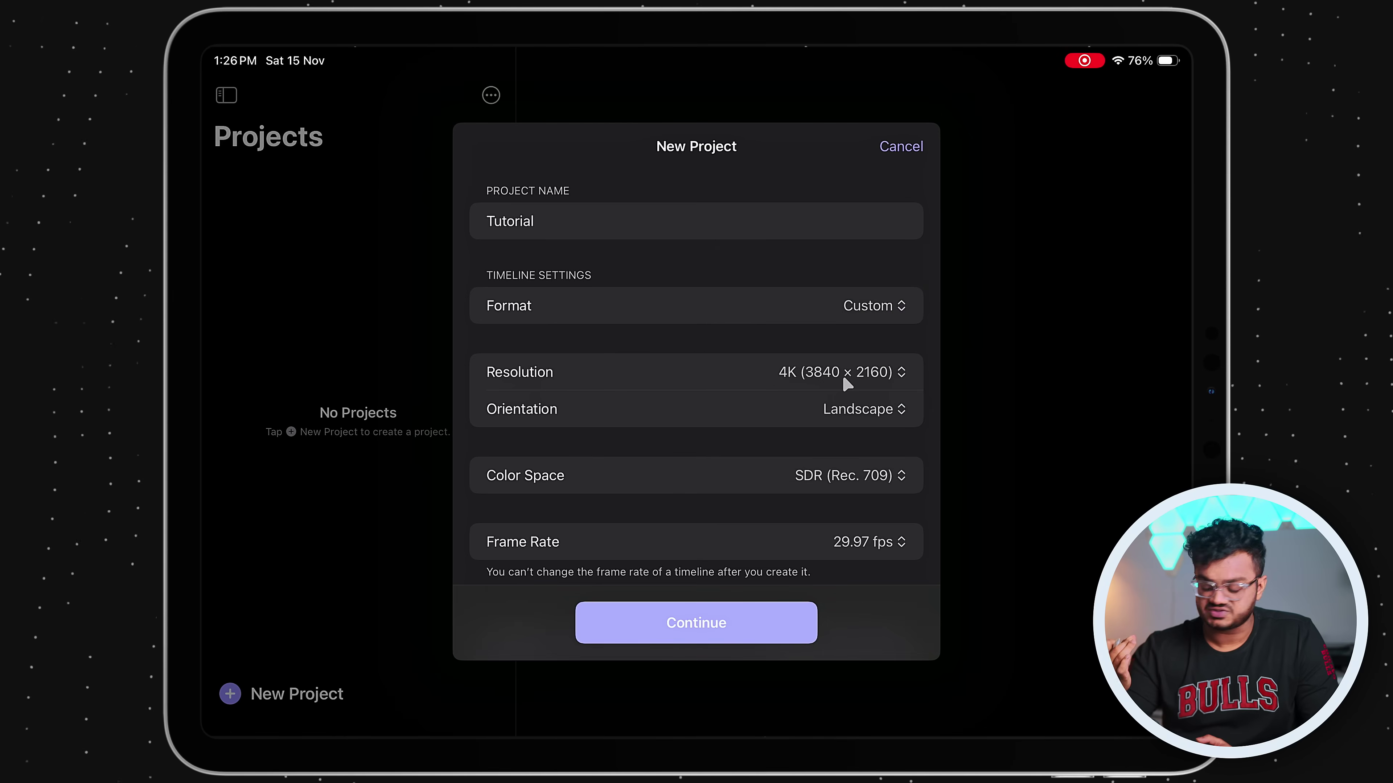
pyautogui.click(874, 378)
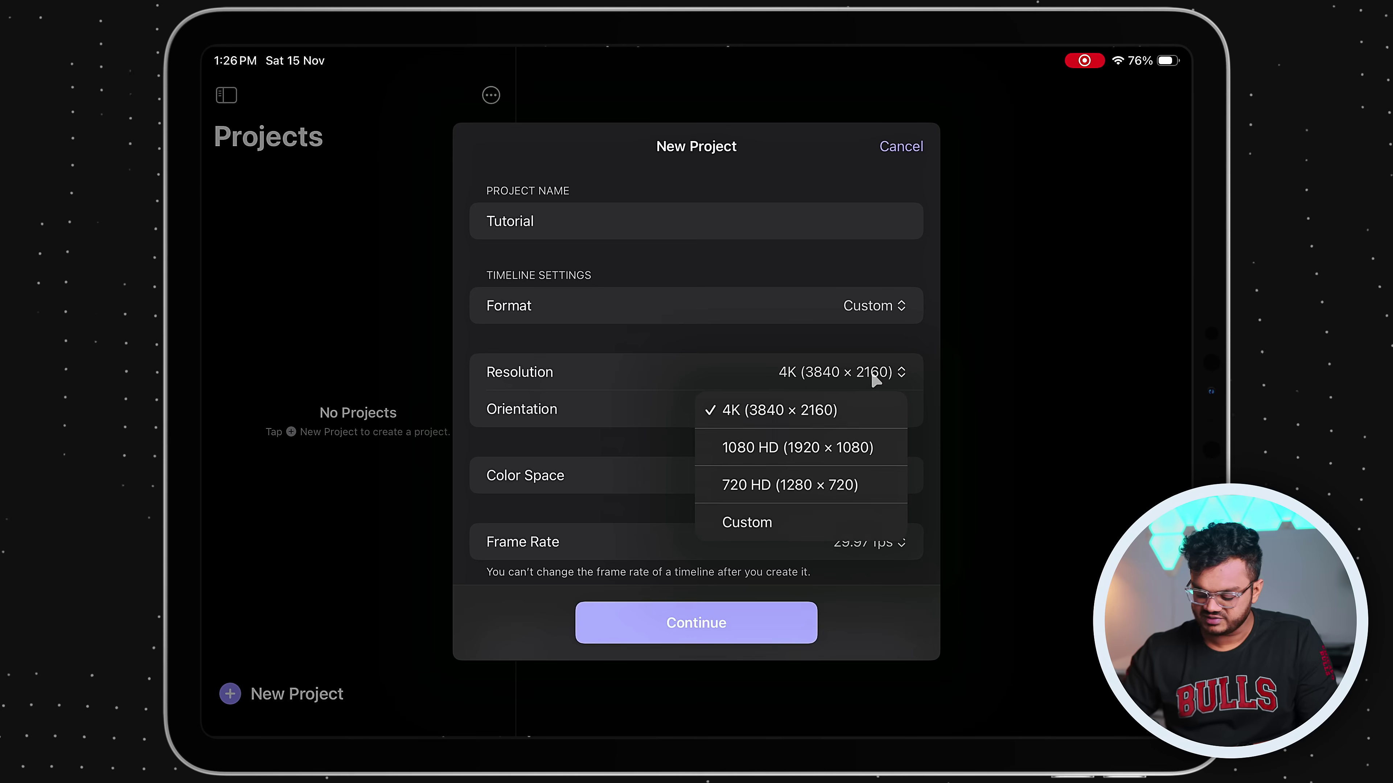
pyautogui.click(819, 423)
pyautogui.click(870, 418)
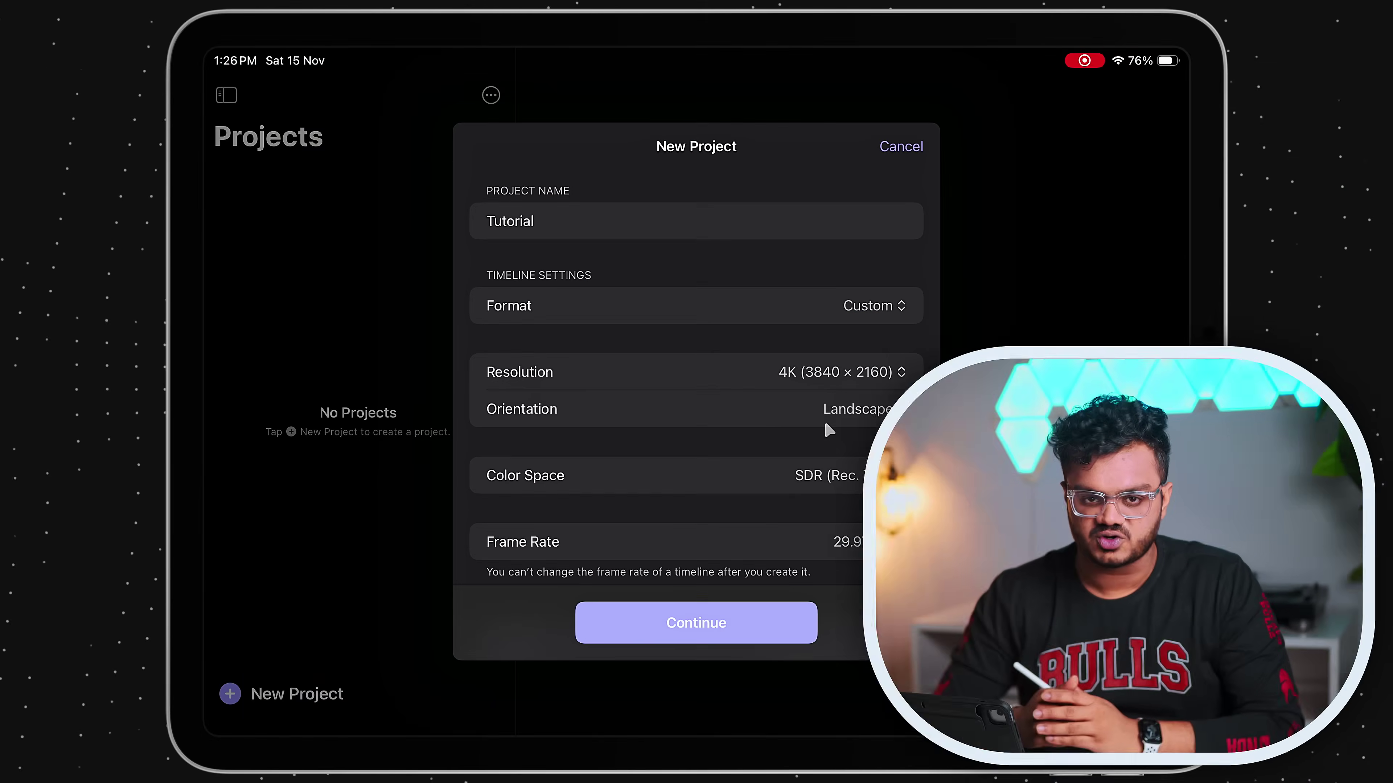
pyautogui.click(828, 475)
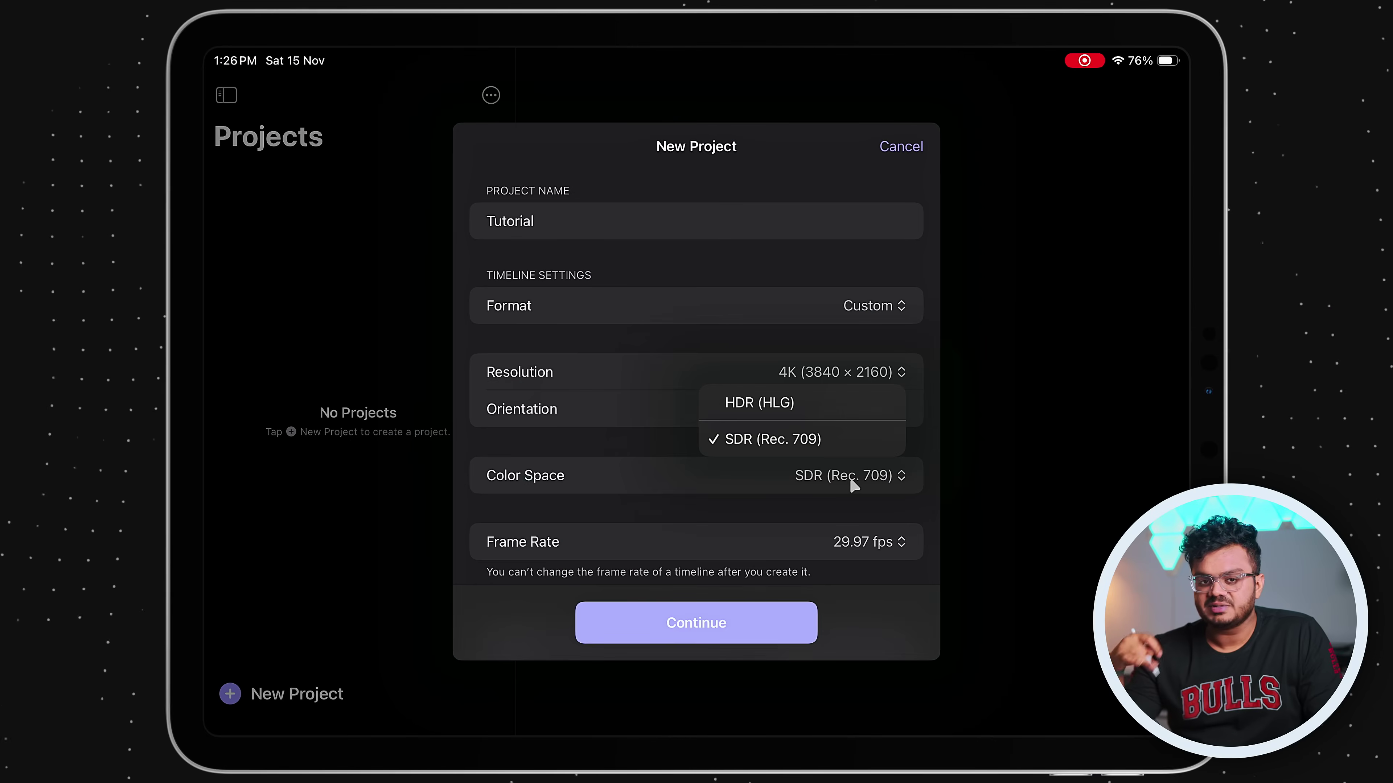
pyautogui.click(853, 485)
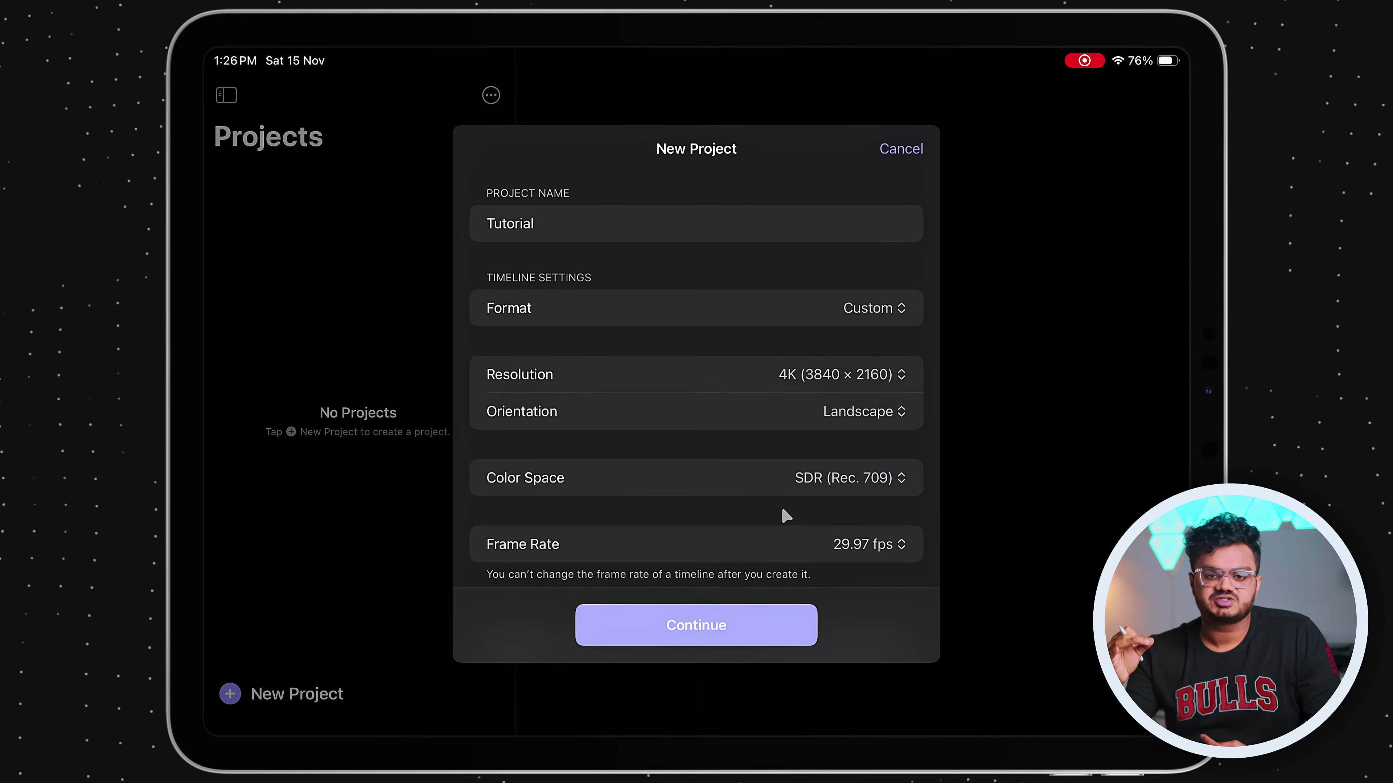
pyautogui.scroll(-2, 856, 483)
pyautogui.click(879, 499)
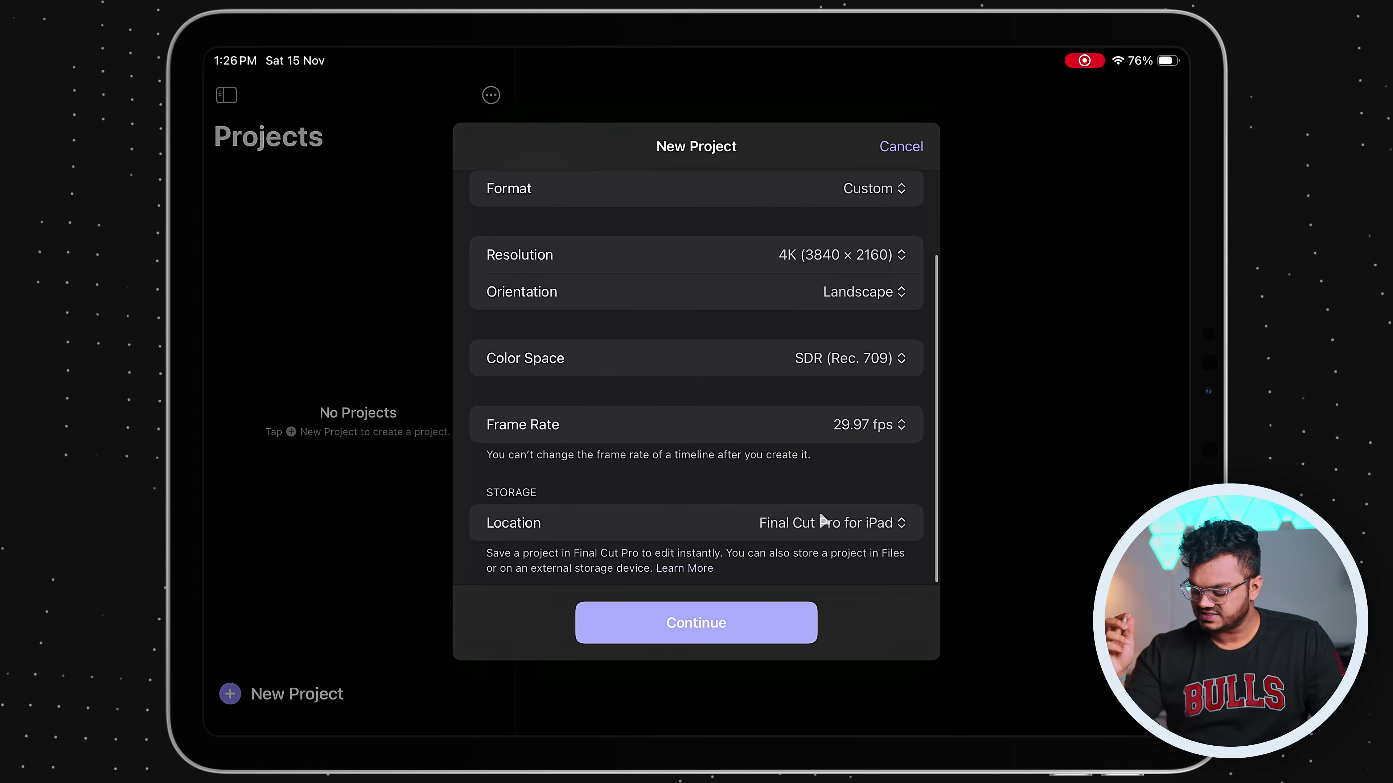
pyautogui.click(824, 522)
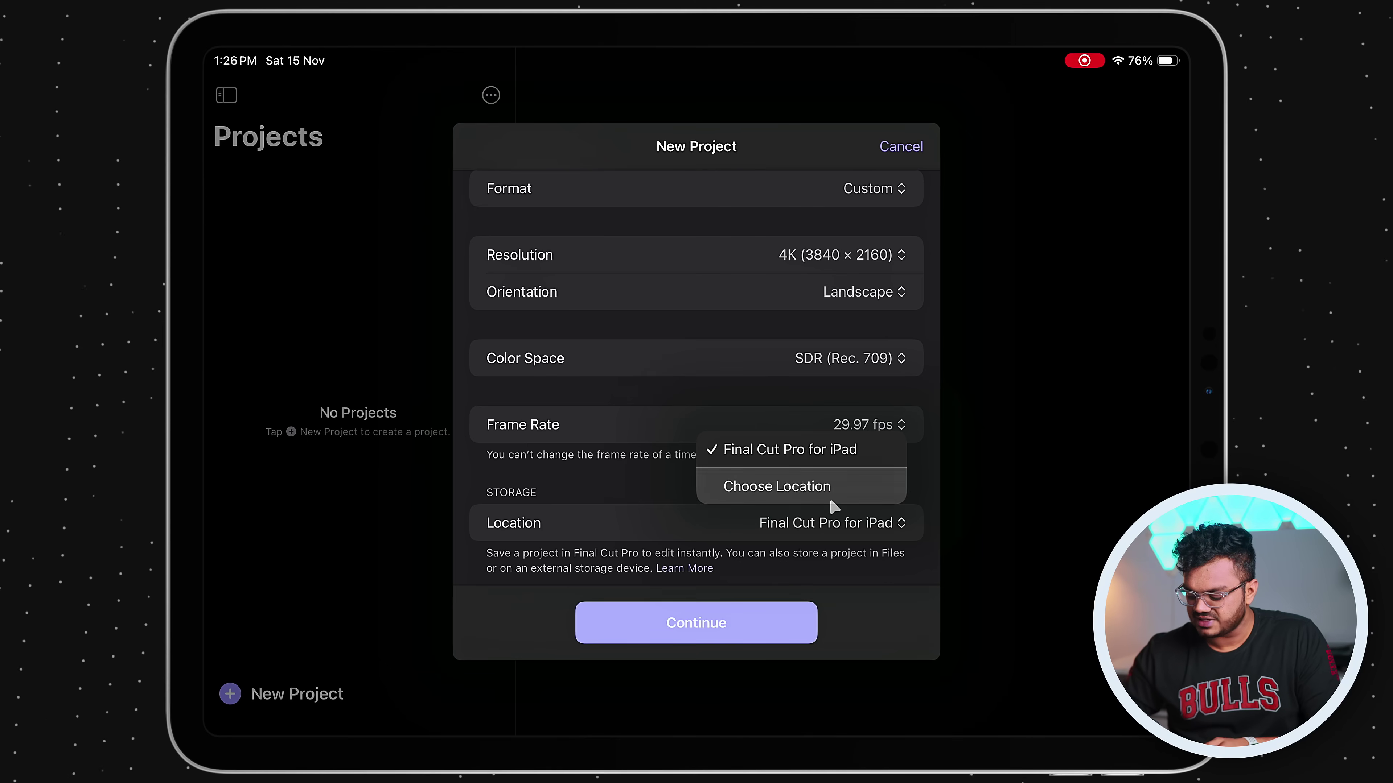
# - Store the project on the PR75K T9 drive, create it, and begin importing from Files
pyautogui.click(830, 494)
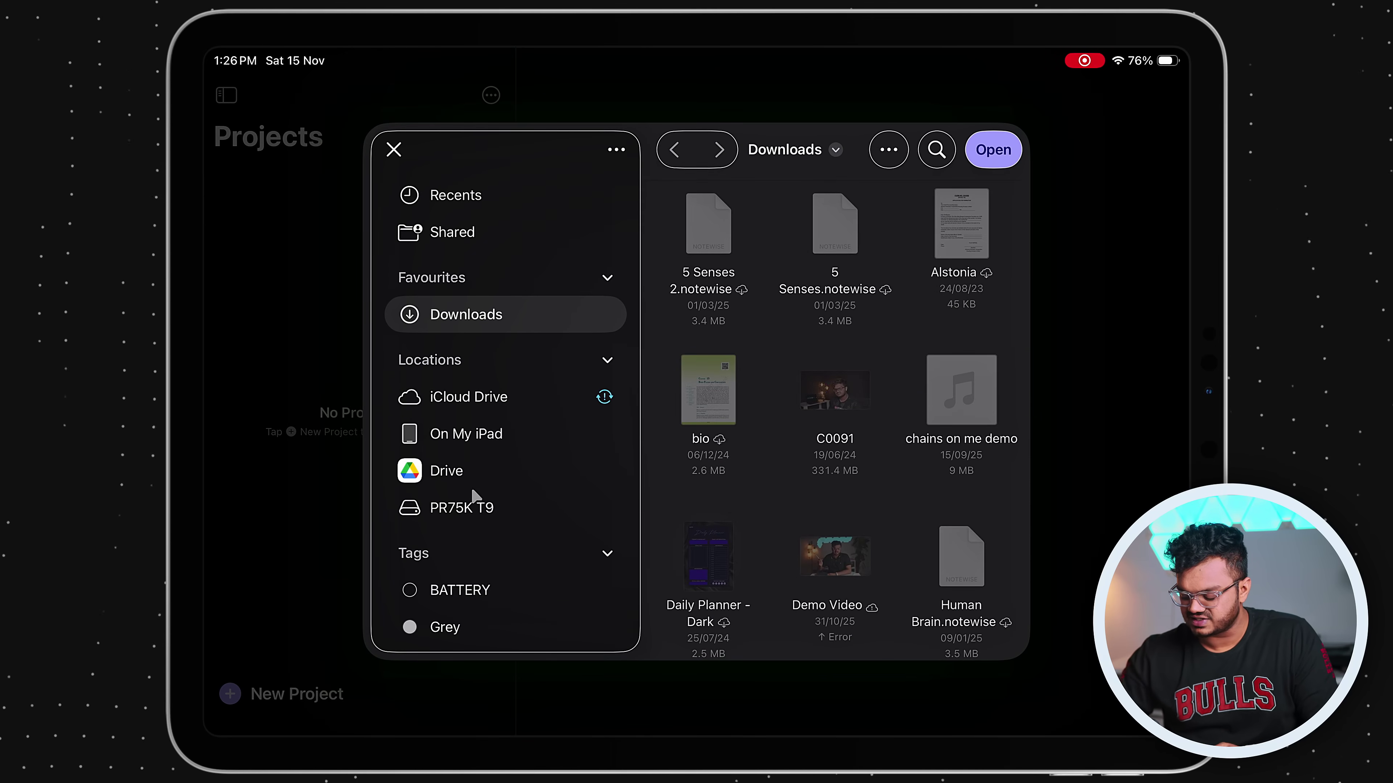
pyautogui.click(493, 505)
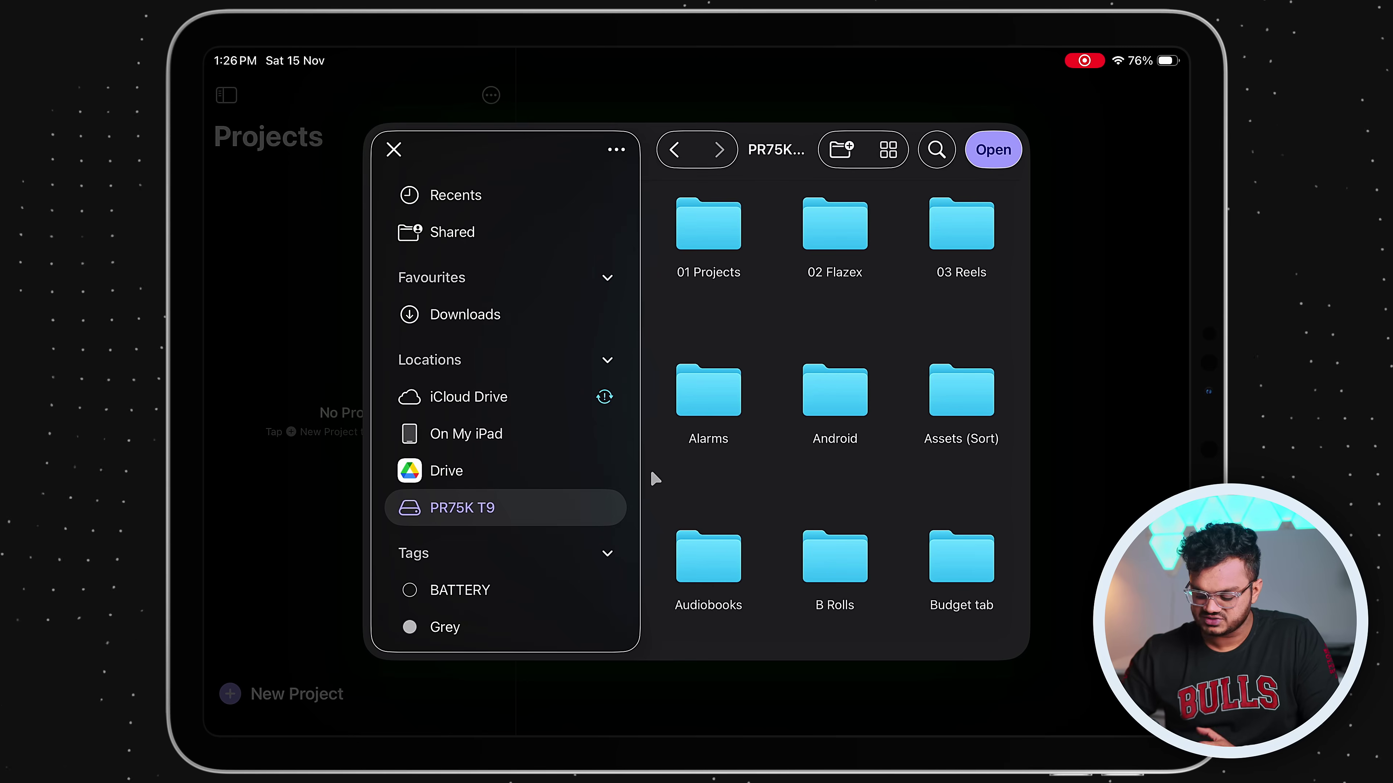
pyautogui.click(994, 153)
pyautogui.click(722, 631)
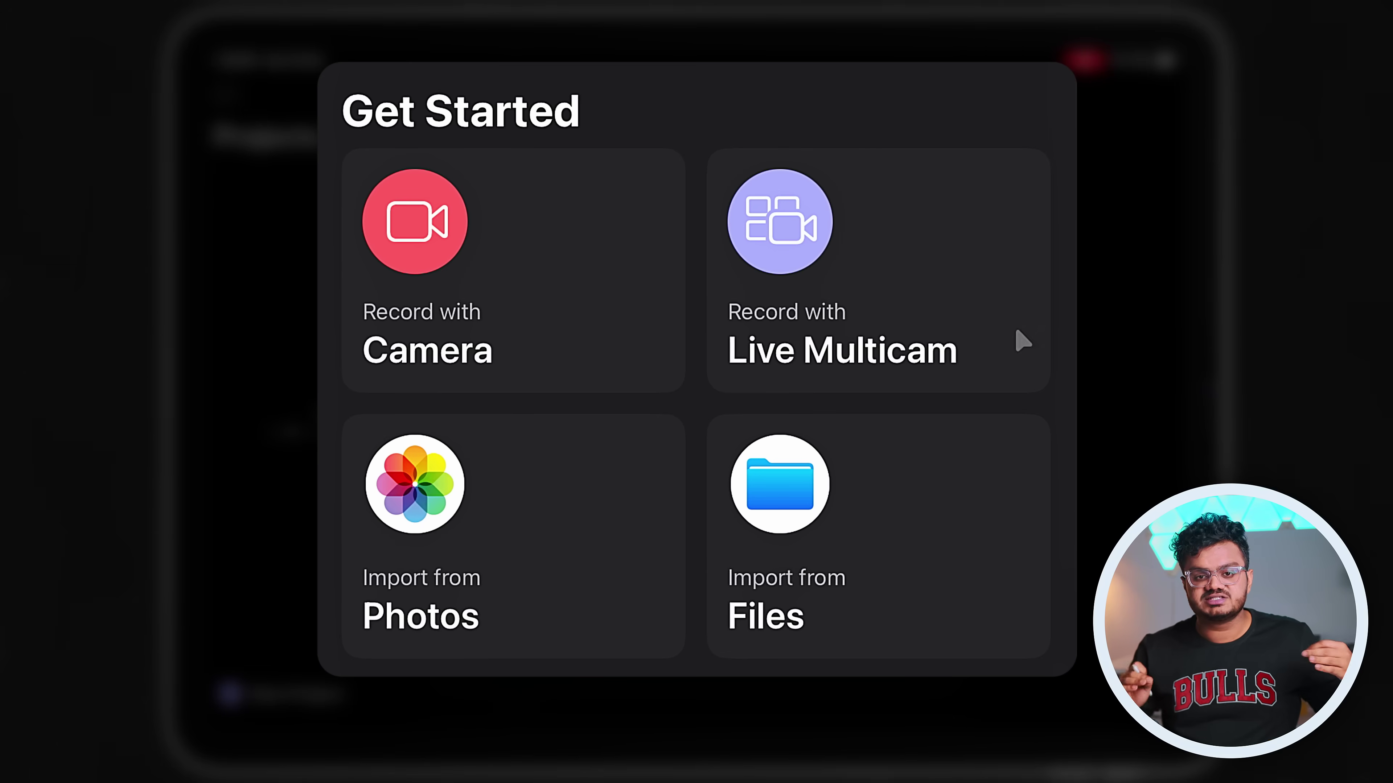
pyautogui.click(896, 532)
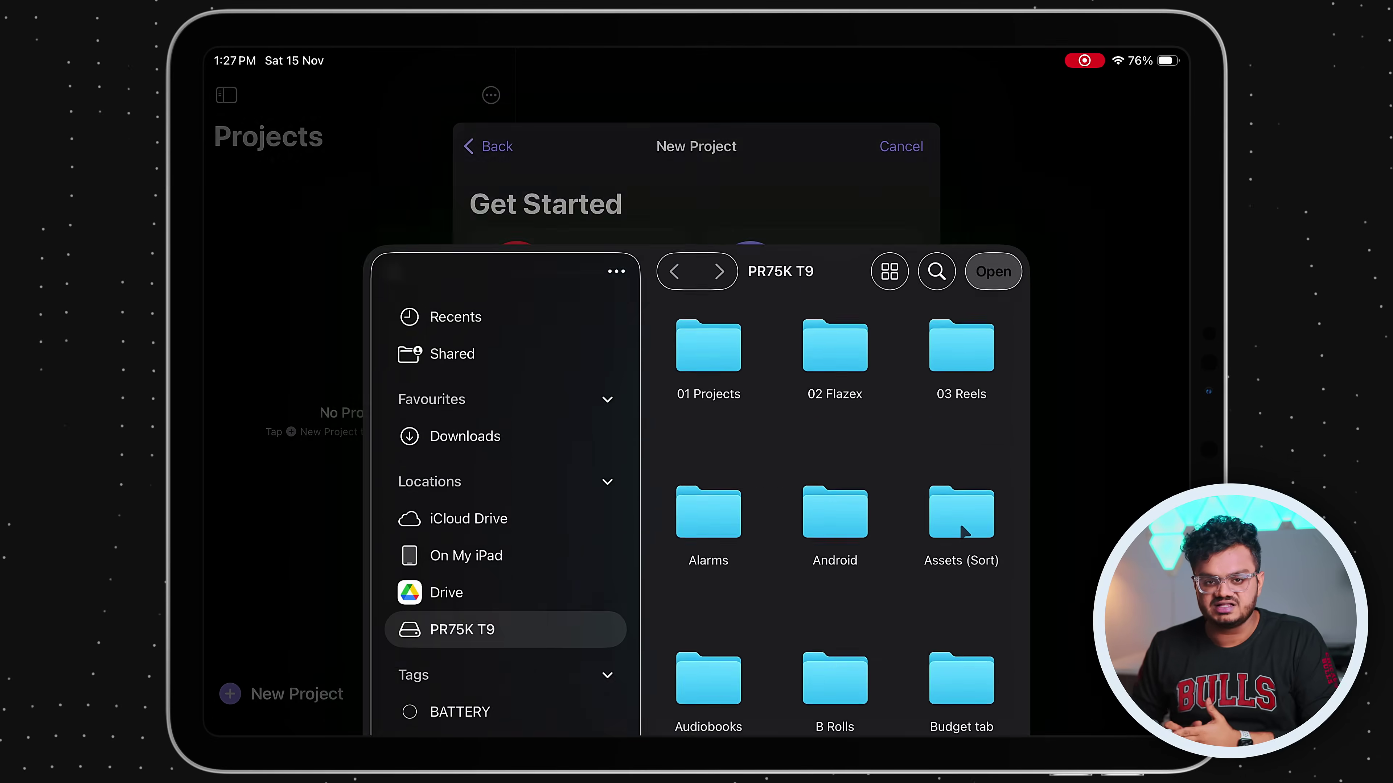
# - Import clip C0091 from 01 Projects > 7 tabs on PR75K T9
pyautogui.scroll(-2, 805, 447)
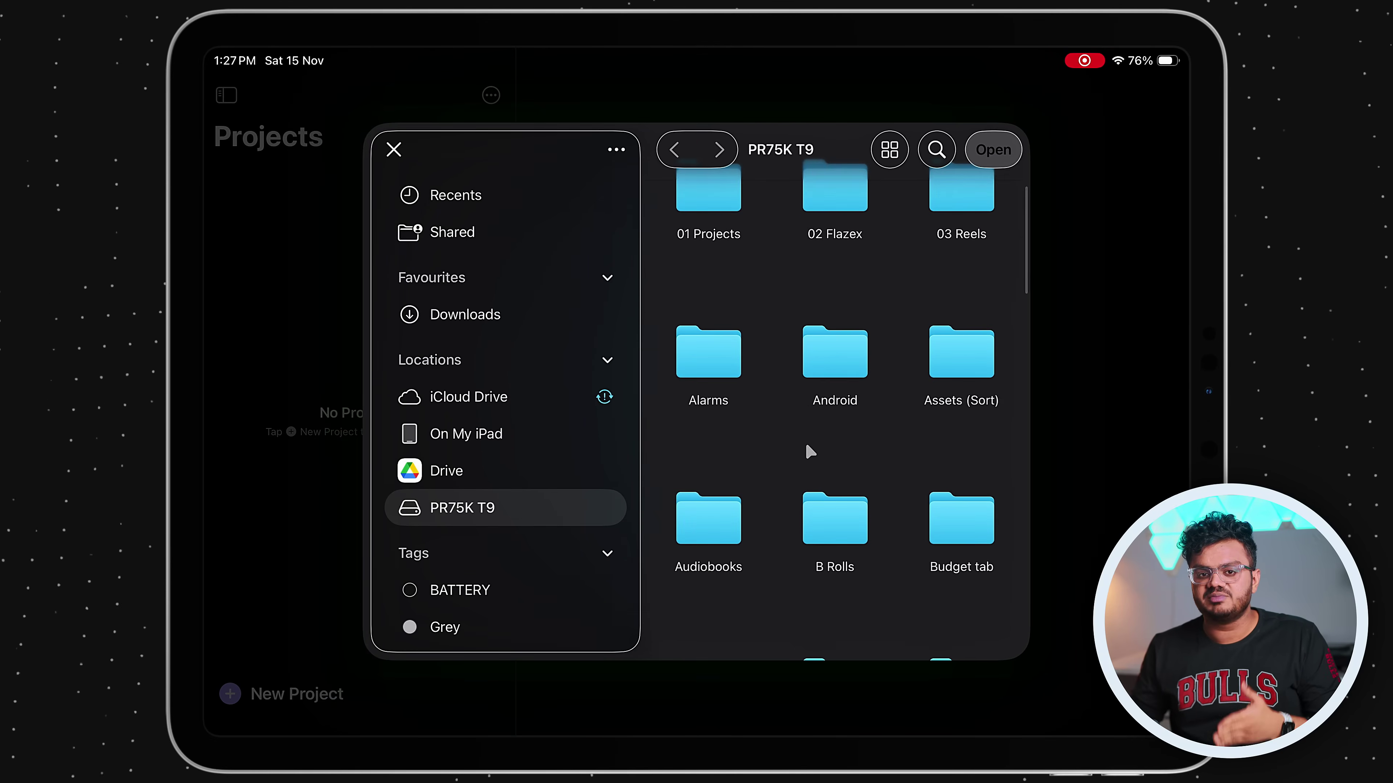
pyautogui.scroll(-5, 809, 451)
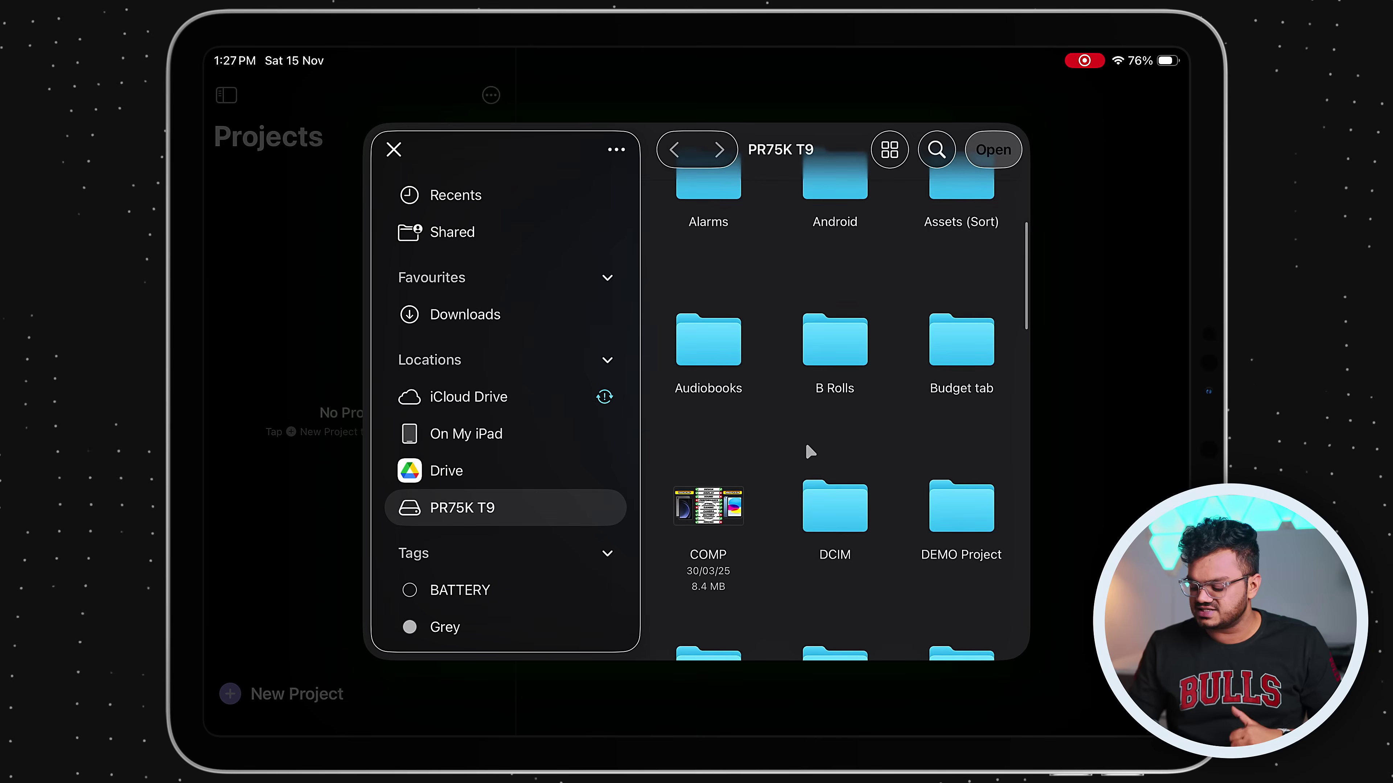
pyautogui.scroll(7, 809, 451)
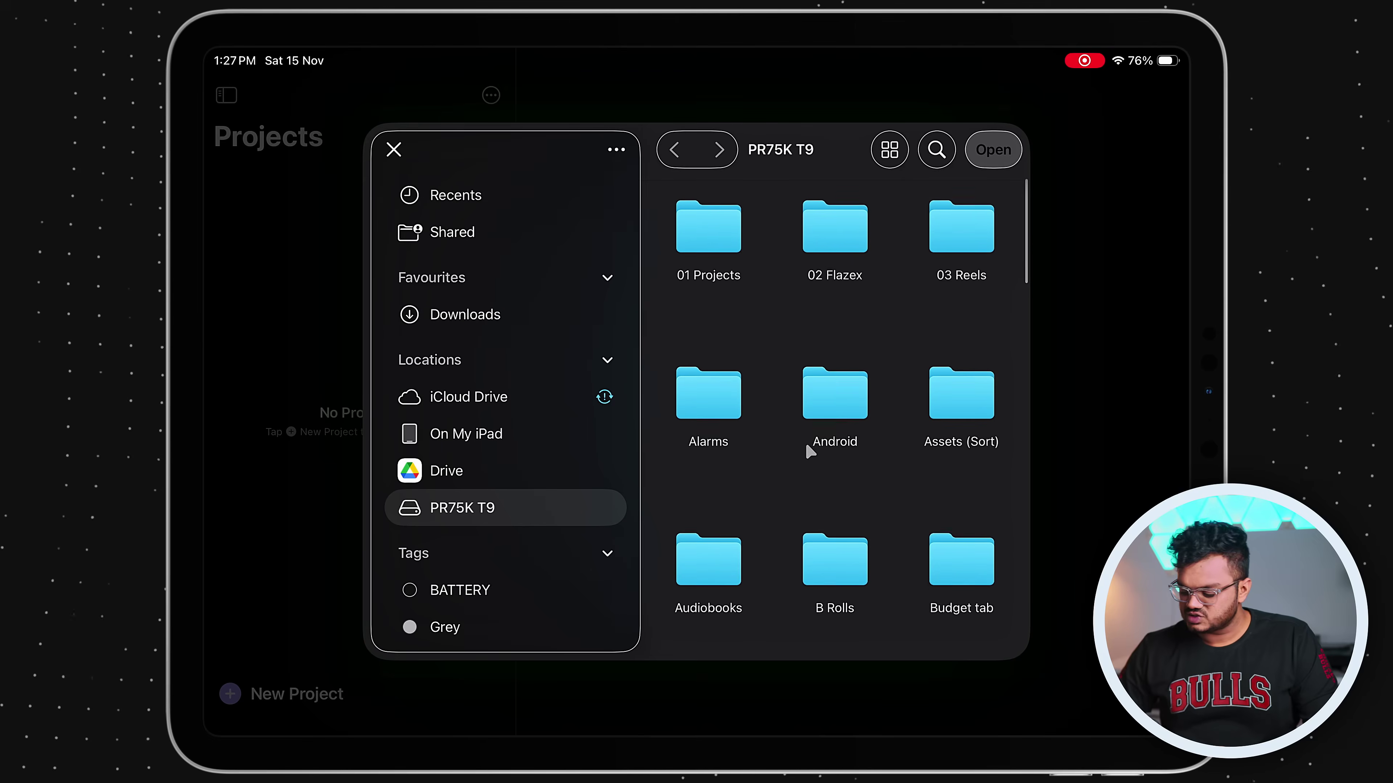
pyautogui.click(712, 233)
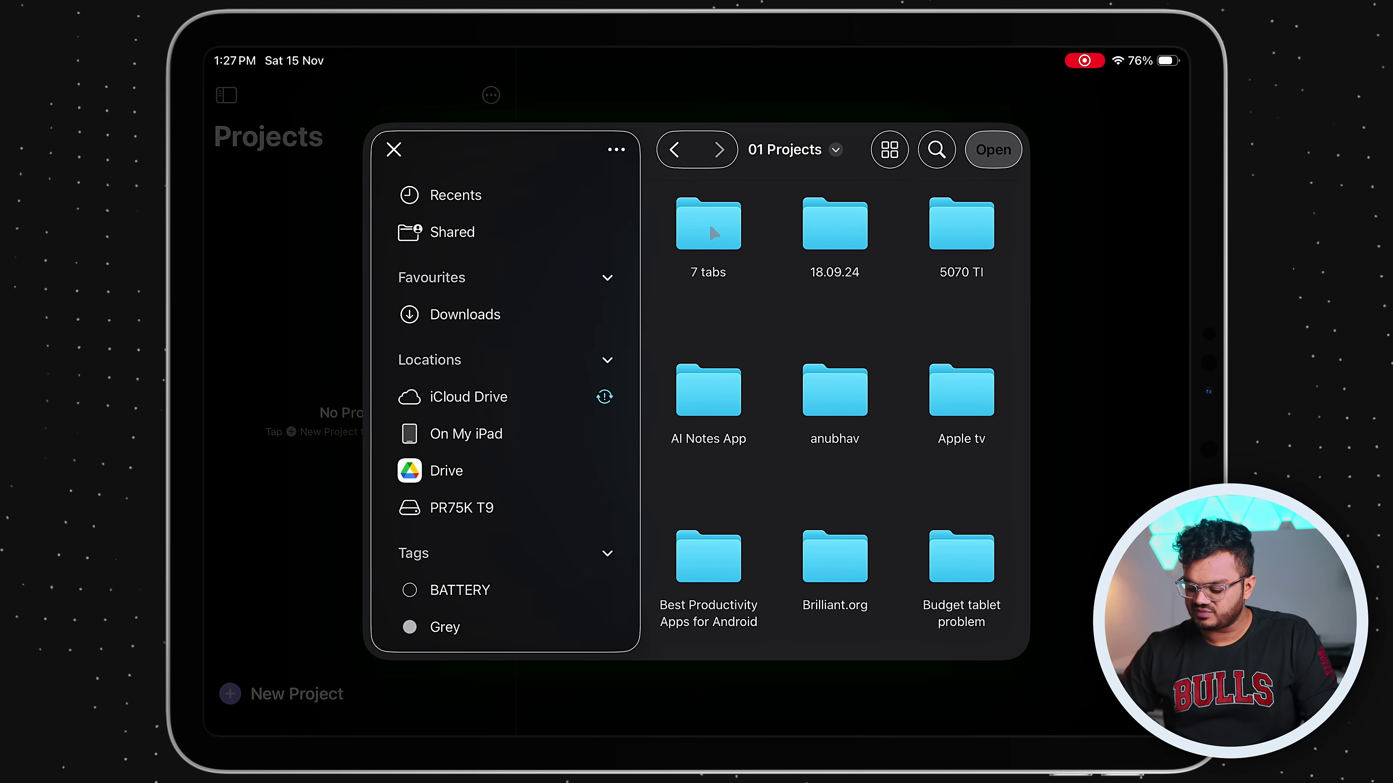
pyautogui.click(737, 272)
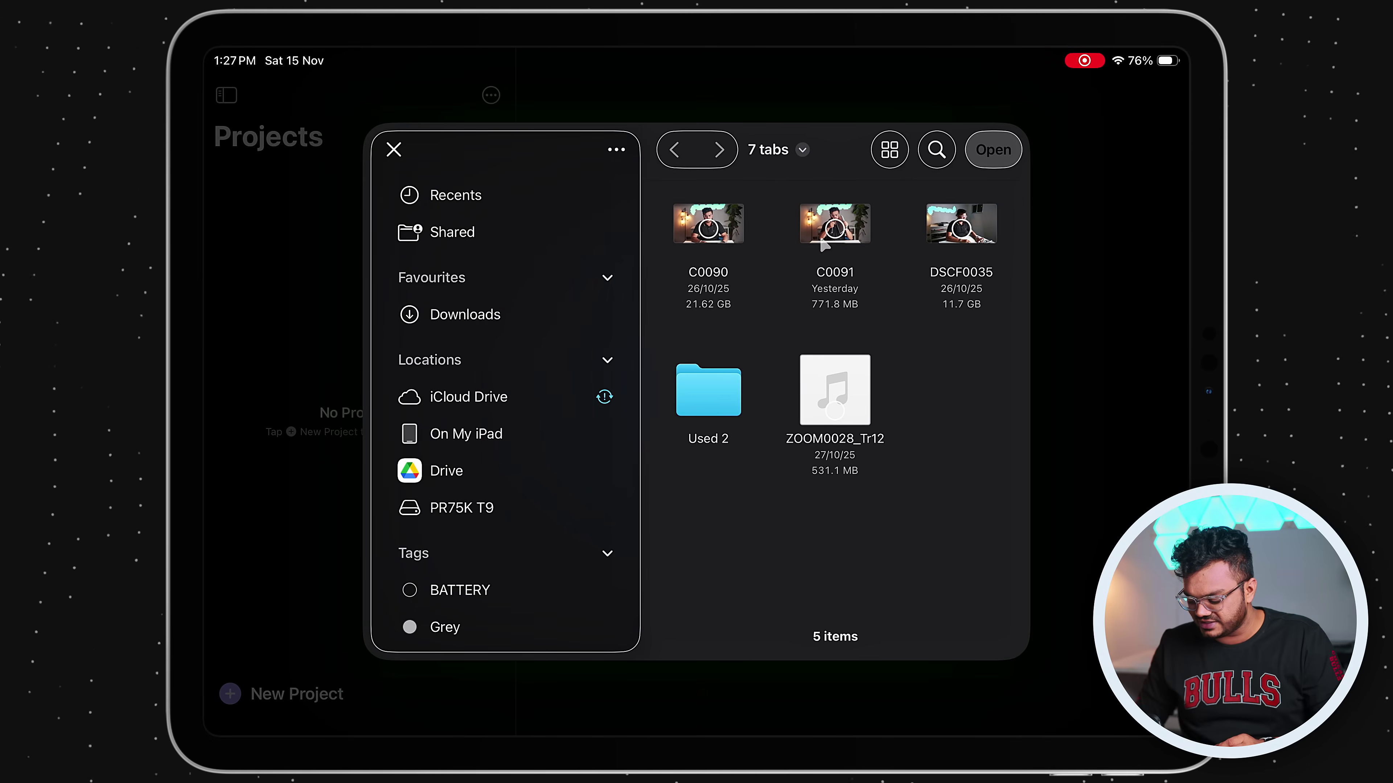
pyautogui.click(999, 156)
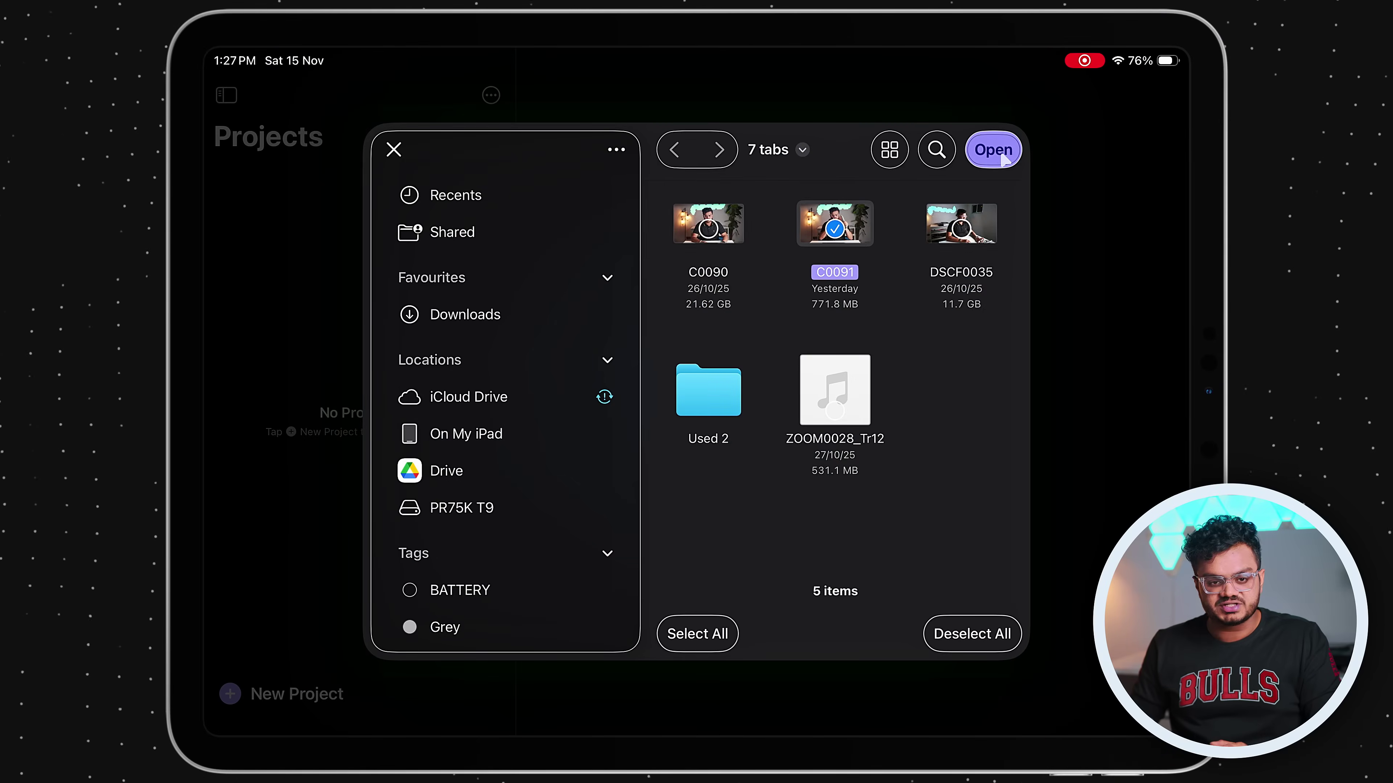
pyautogui.click(995, 149)
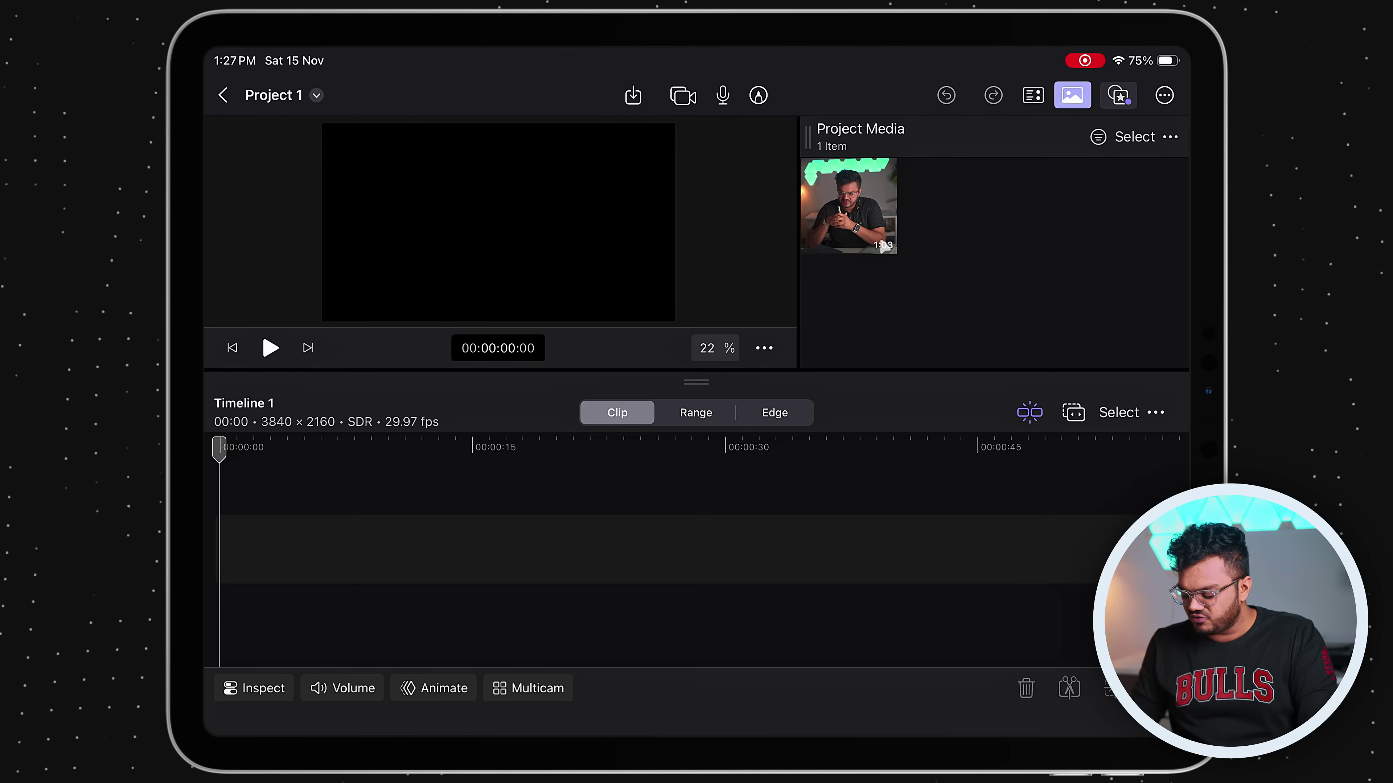
# - Drag clip C0091 onto the start of the timeline
pyautogui.moveTo(876, 218); pyautogui.dragTo(800, 394)
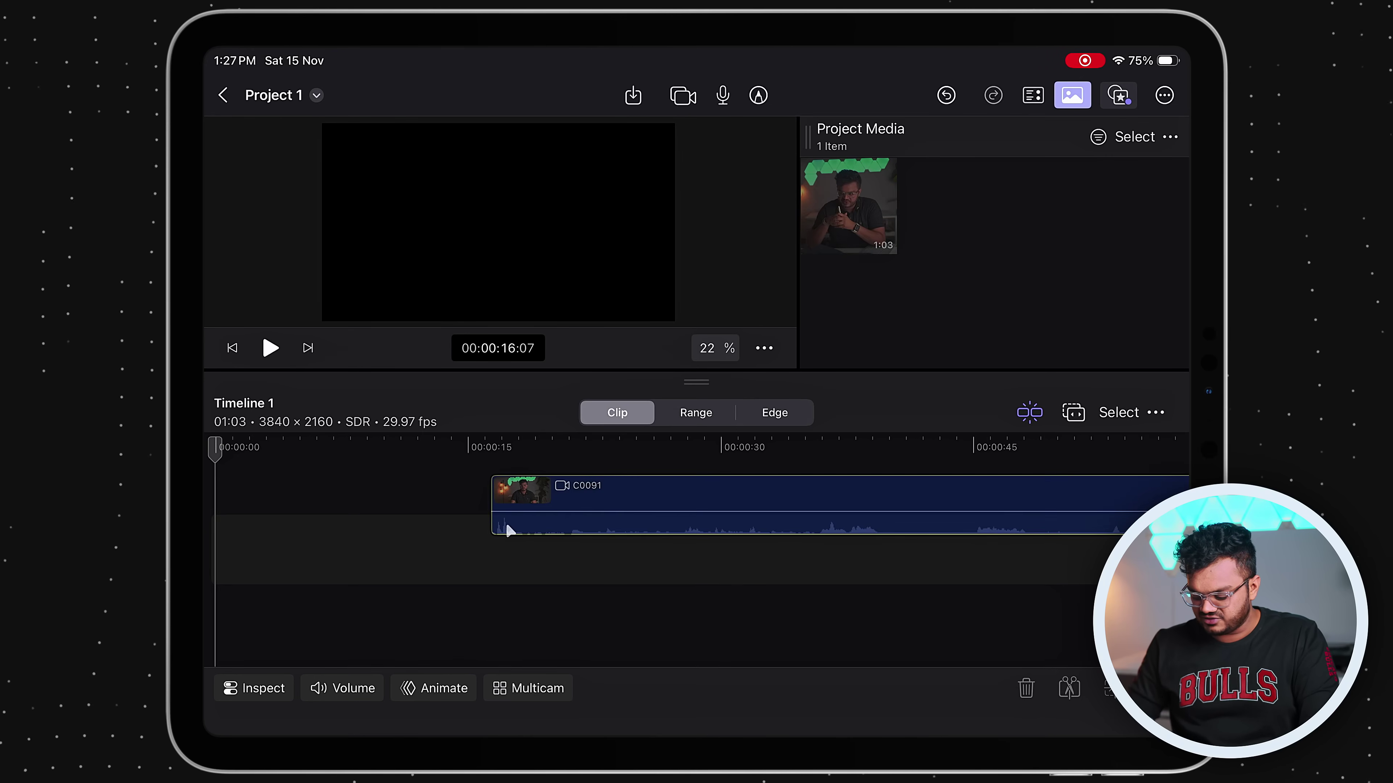
pyautogui.moveTo(508, 530); pyautogui.dragTo(494, 531)
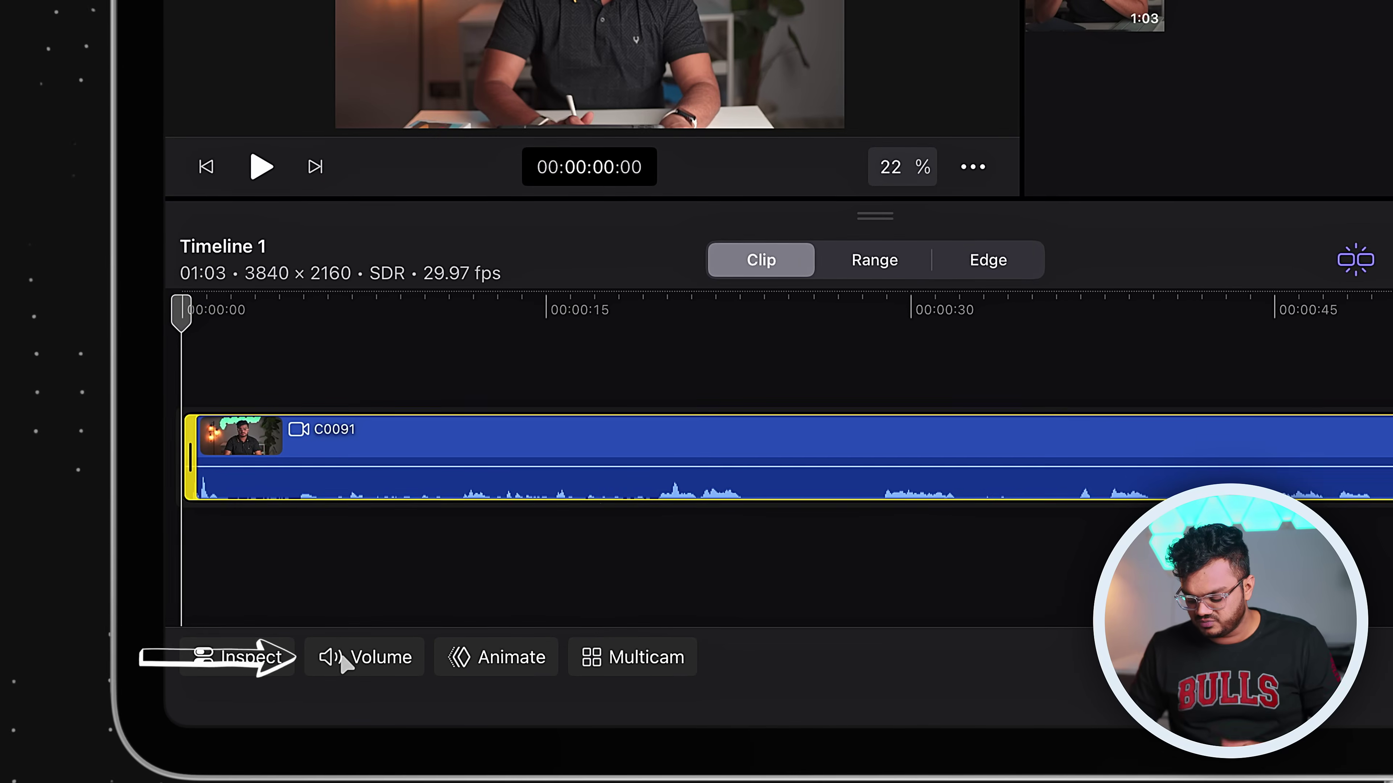
# - Show C0091's volume controls, expand the jog wheel, and step the playhead back slightly
pyautogui.click(342, 659)
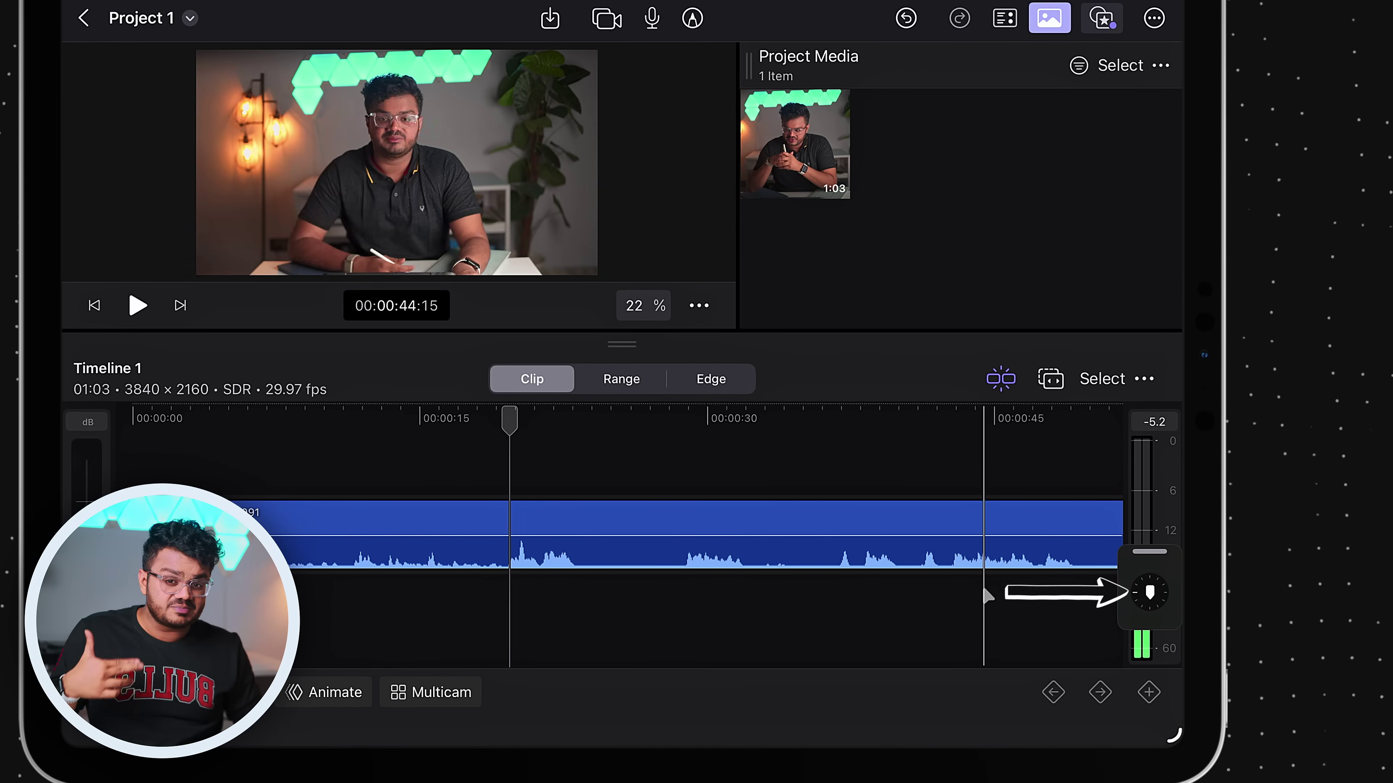
pyautogui.click(1150, 593)
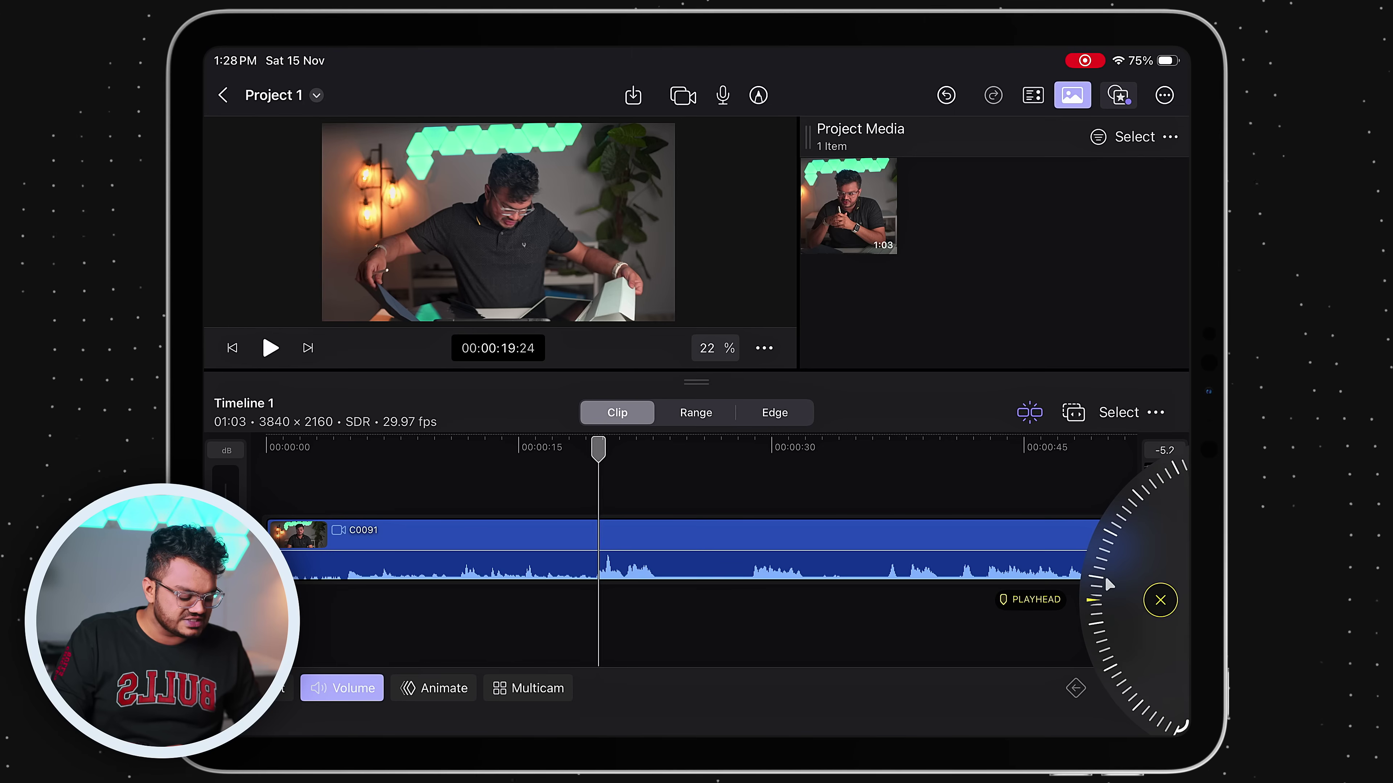
pyautogui.moveTo(1104, 576); pyautogui.dragTo(1054, 722)
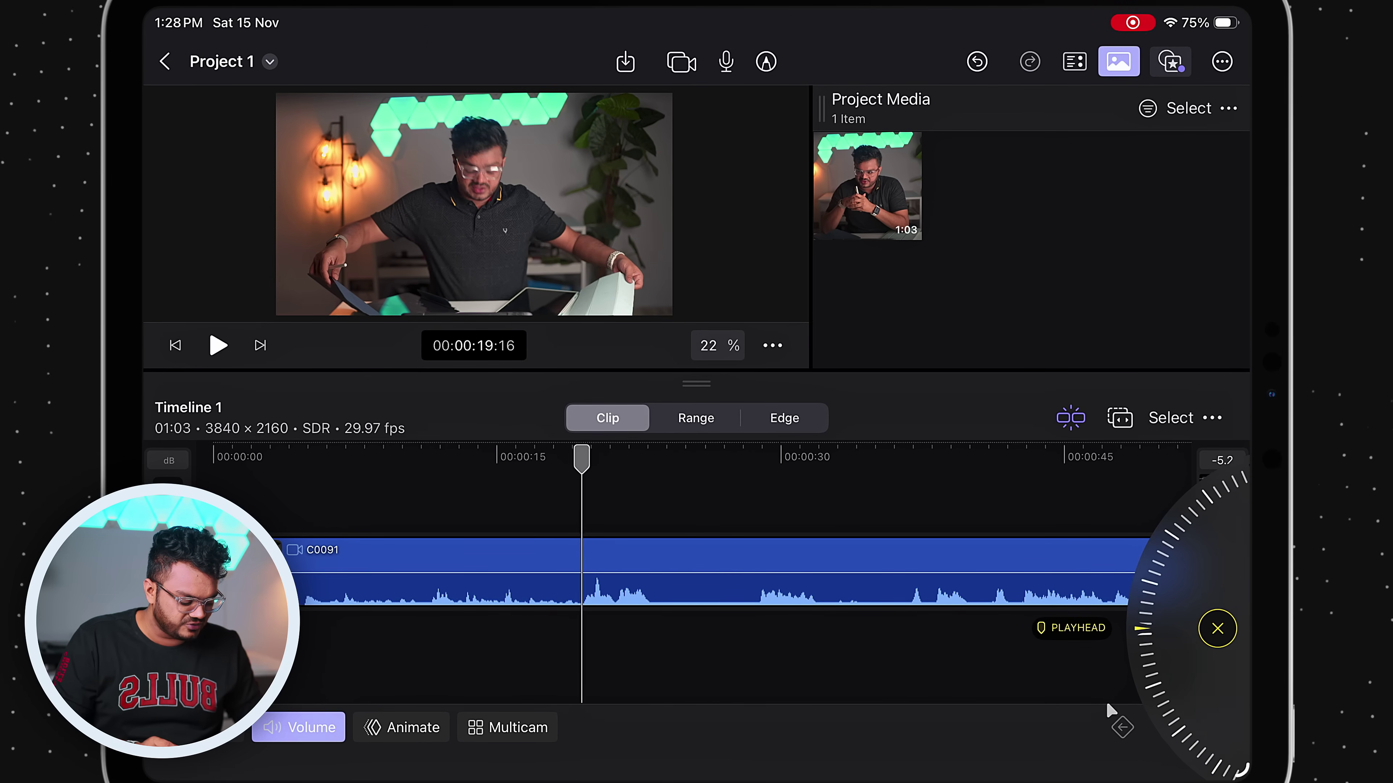
# - Split C0091 at 00:00:20:09 and delete the left talking-head section
pyautogui.moveTo(1131, 558); pyautogui.dragTo(1148, 530)
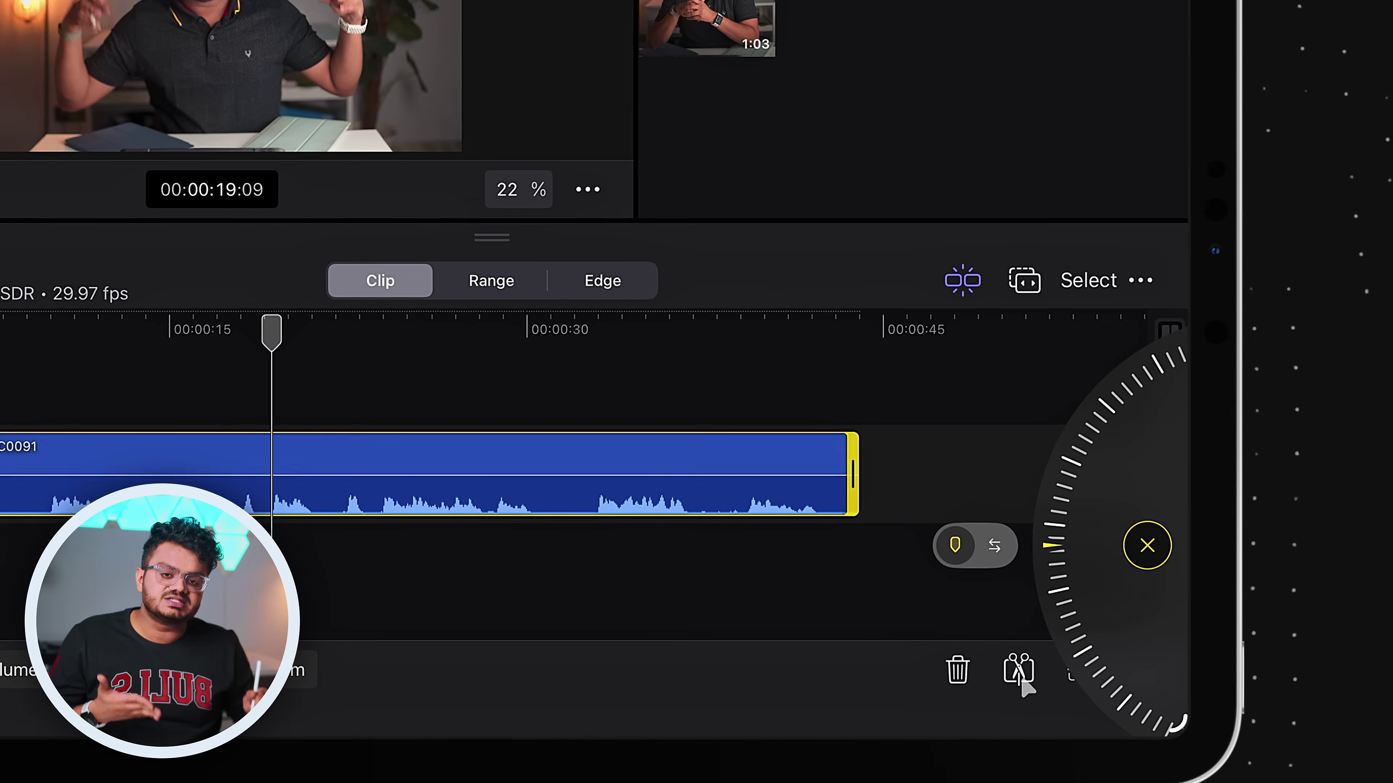
pyautogui.click(1020, 679)
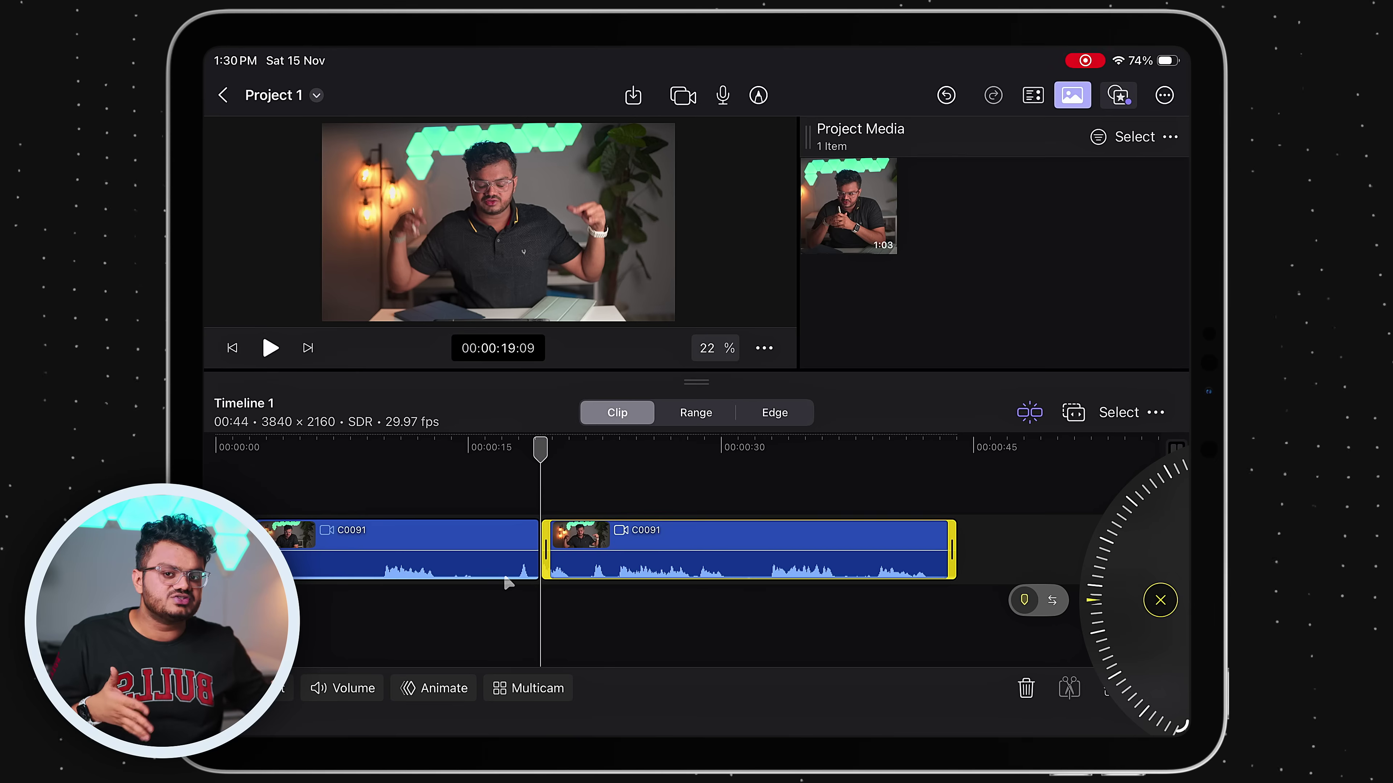
pyautogui.click(511, 565)
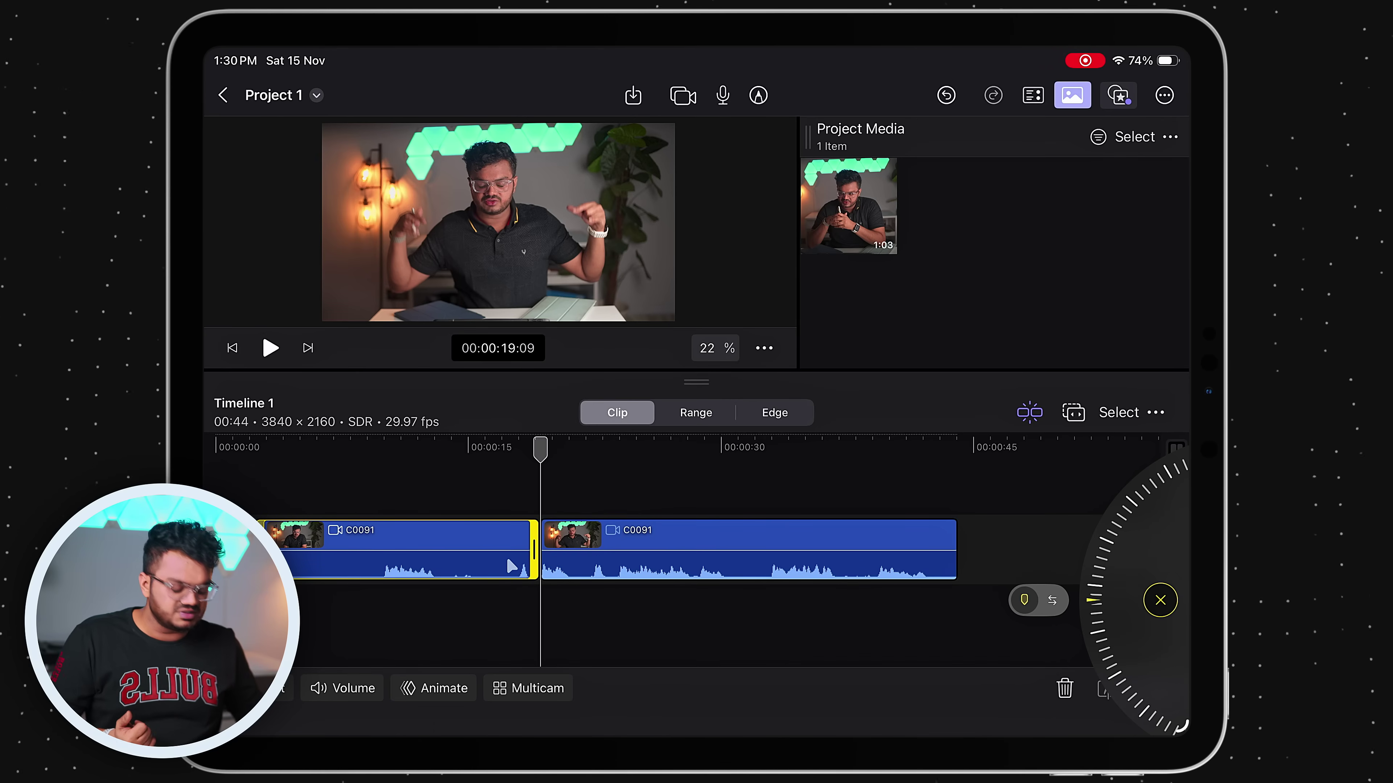
pyautogui.press('Delete')
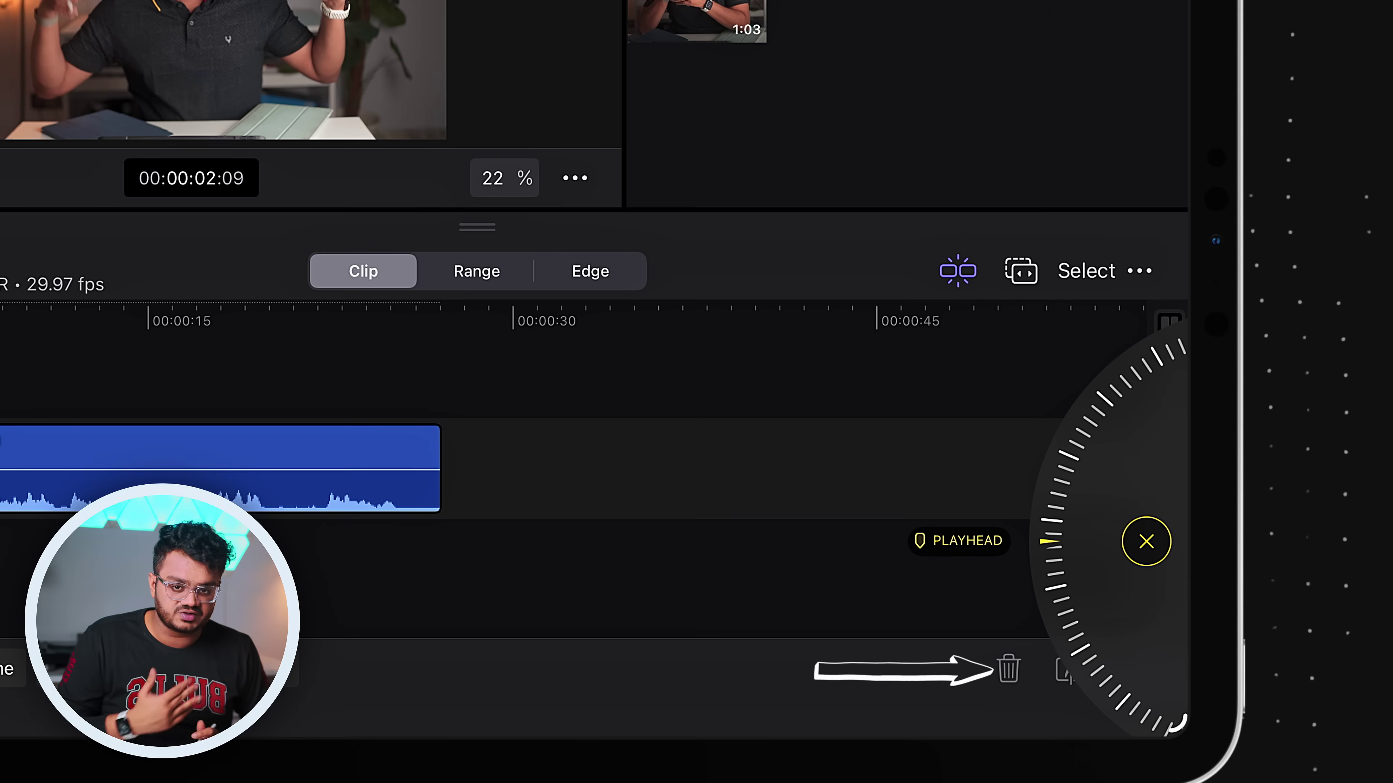
# - Split again near 15 seconds and delete the second unwanted talking-head section
pyautogui.scroll(-5, 1087, 614)
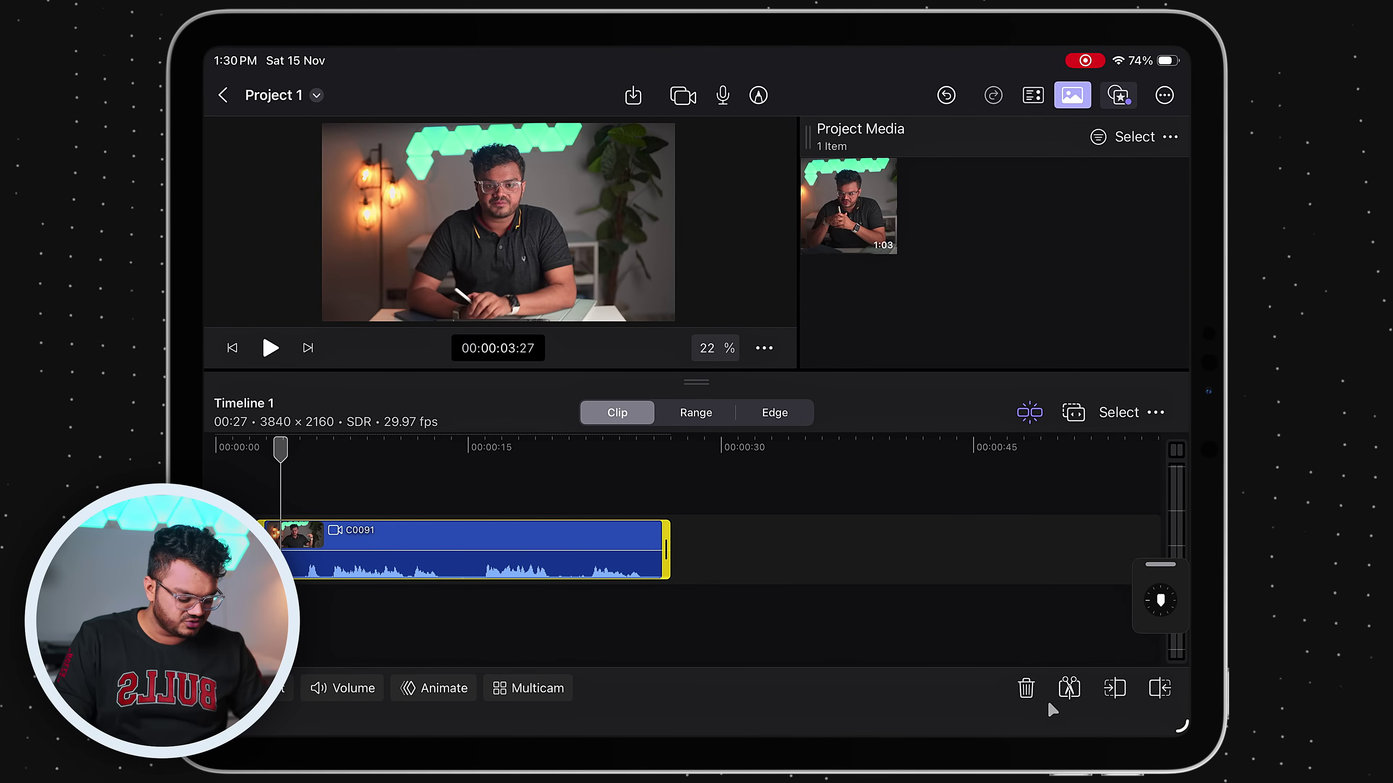
pyautogui.click(1069, 688)
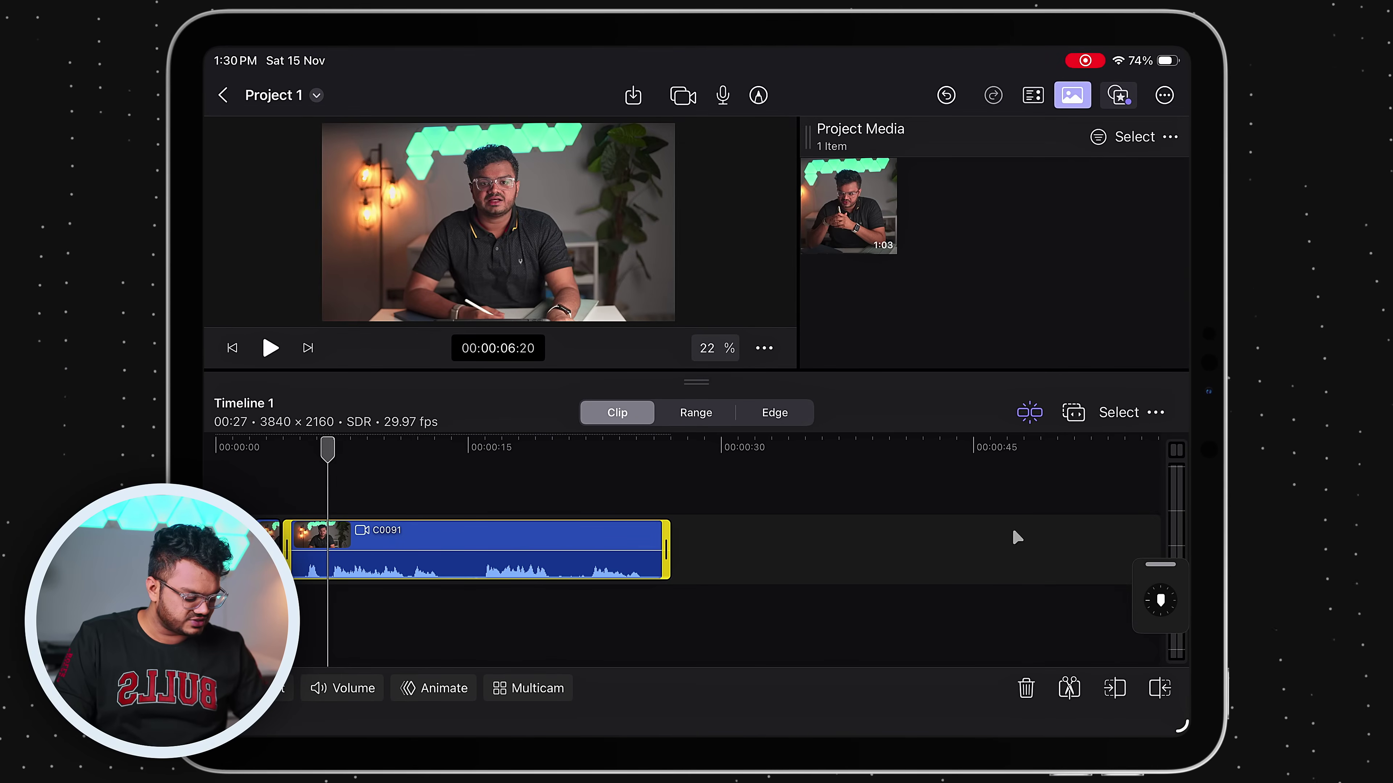
pyautogui.scroll(5, 1014, 535)
pyautogui.moveTo(1143, 508); pyautogui.dragTo(1123, 543)
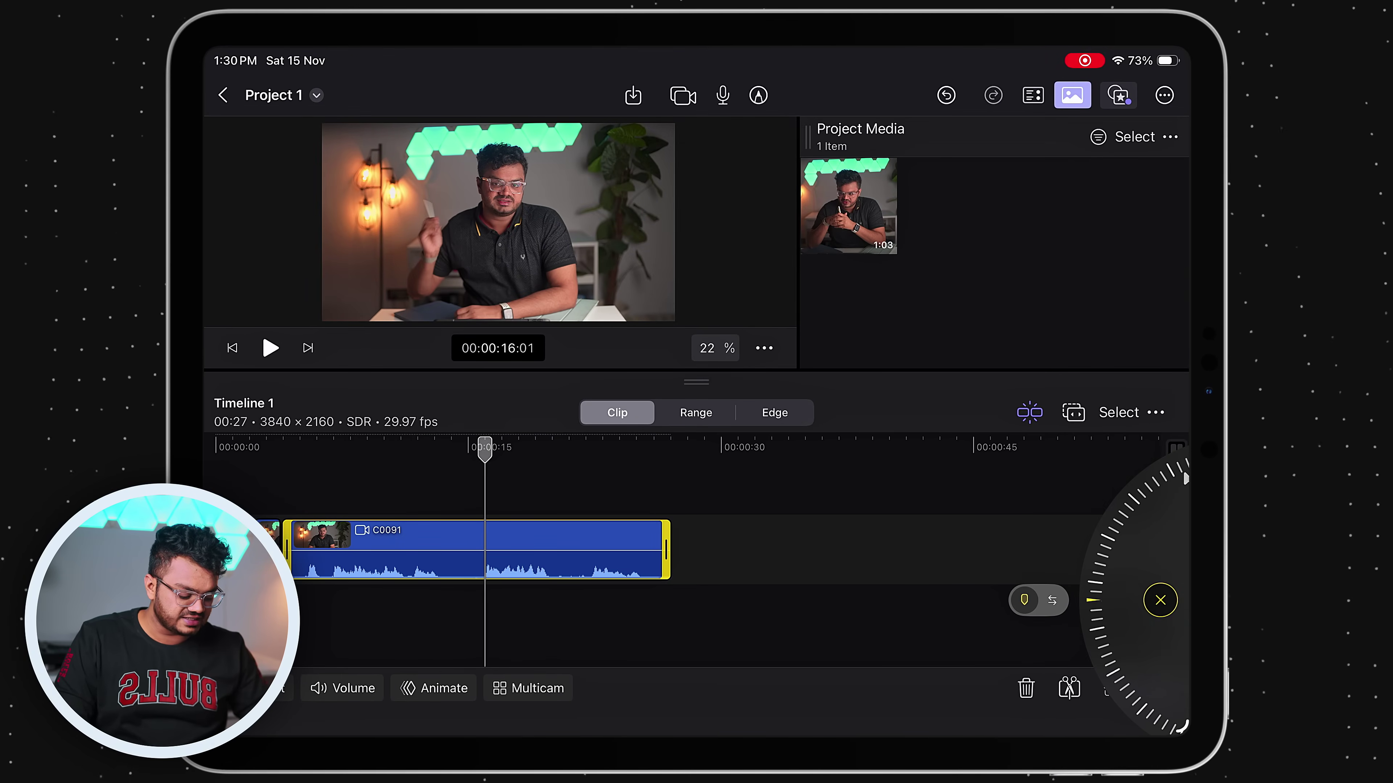
pyautogui.press('Delete')
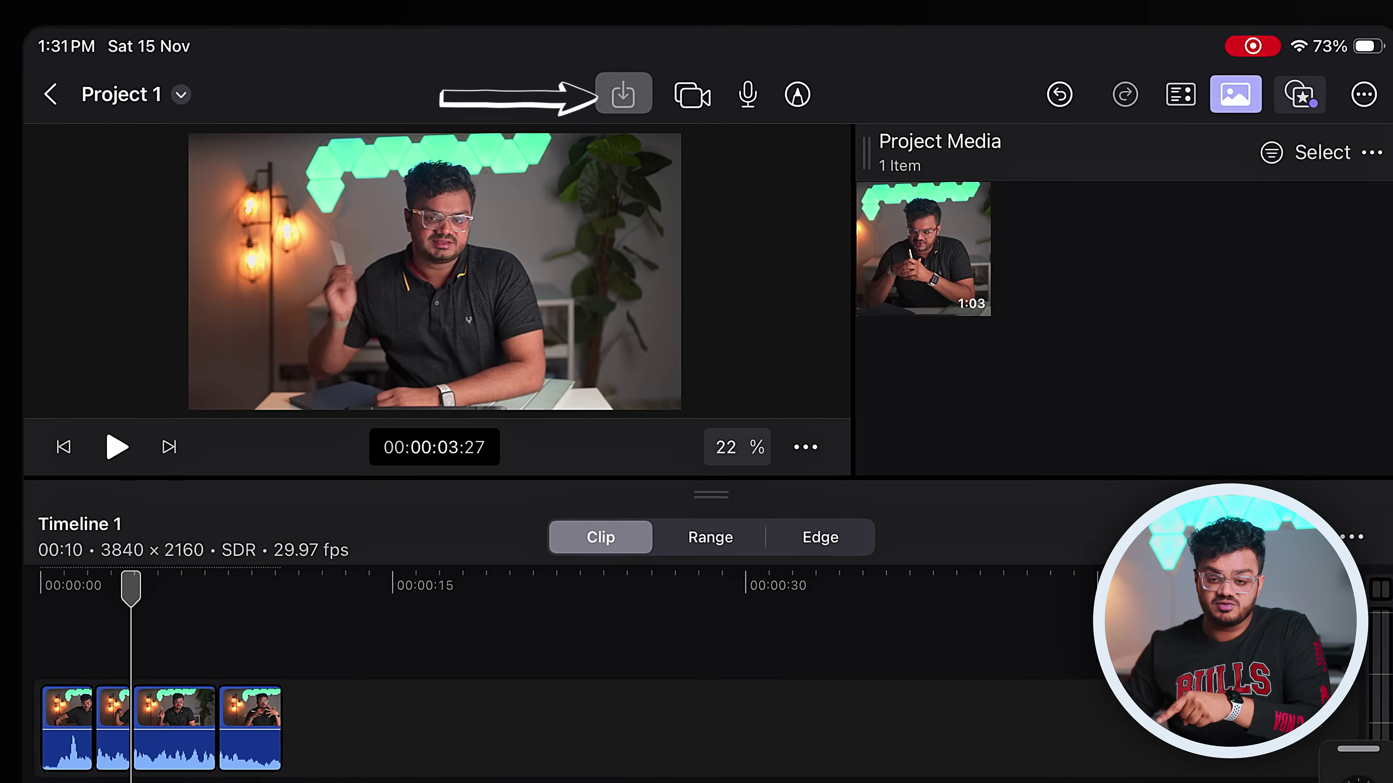
# - Import C0090 and additional B-roll clips from Files, bringing Project Media to 4 items
pyautogui.click(633, 95)
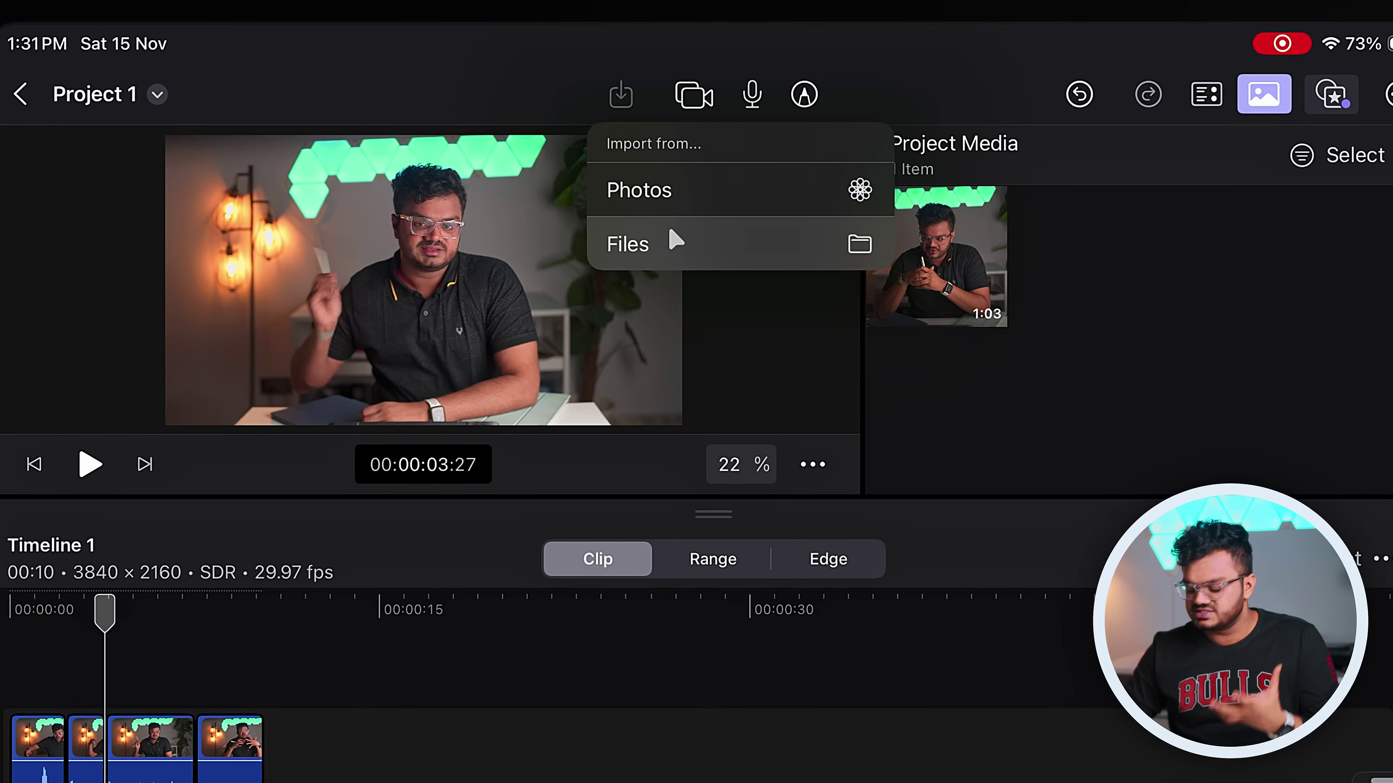
pyautogui.click(670, 235)
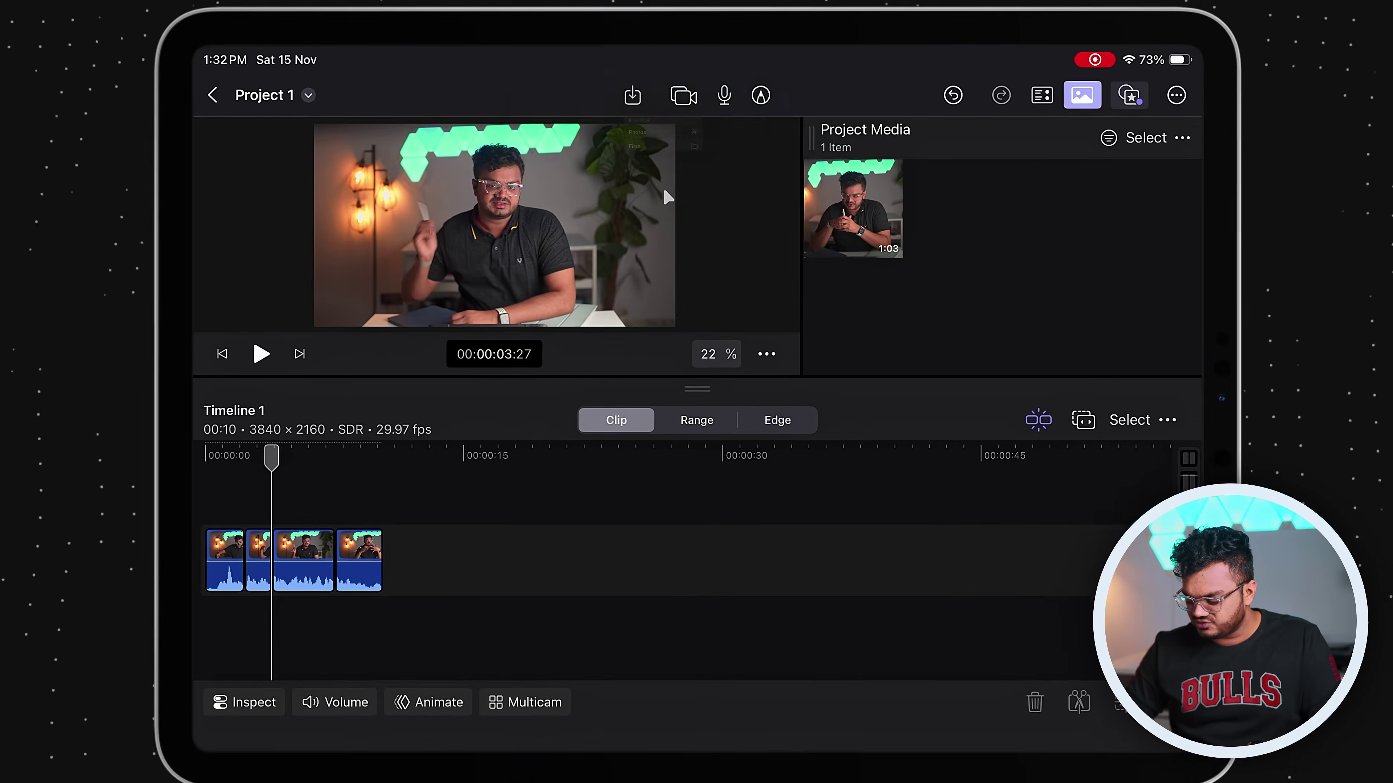
pyautogui.click(842, 232)
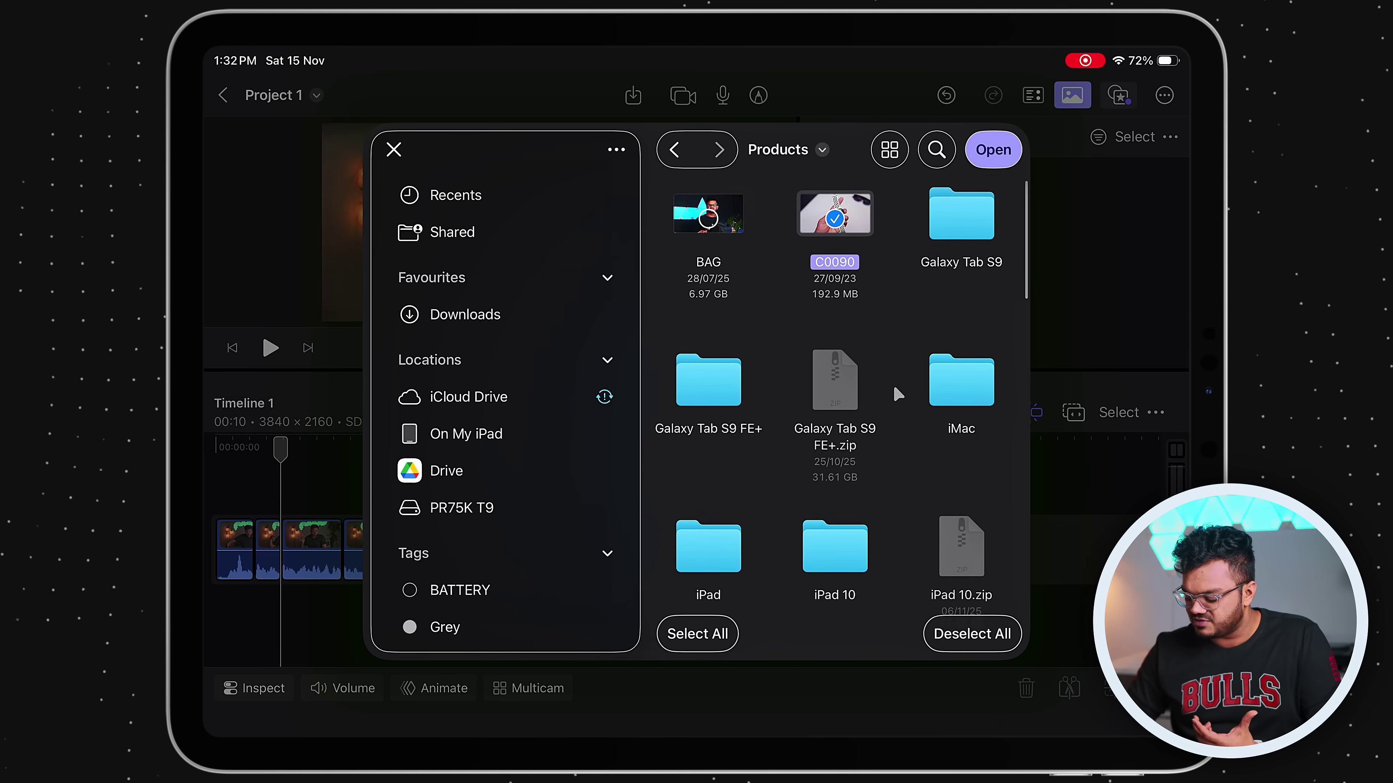
pyautogui.click(993, 149)
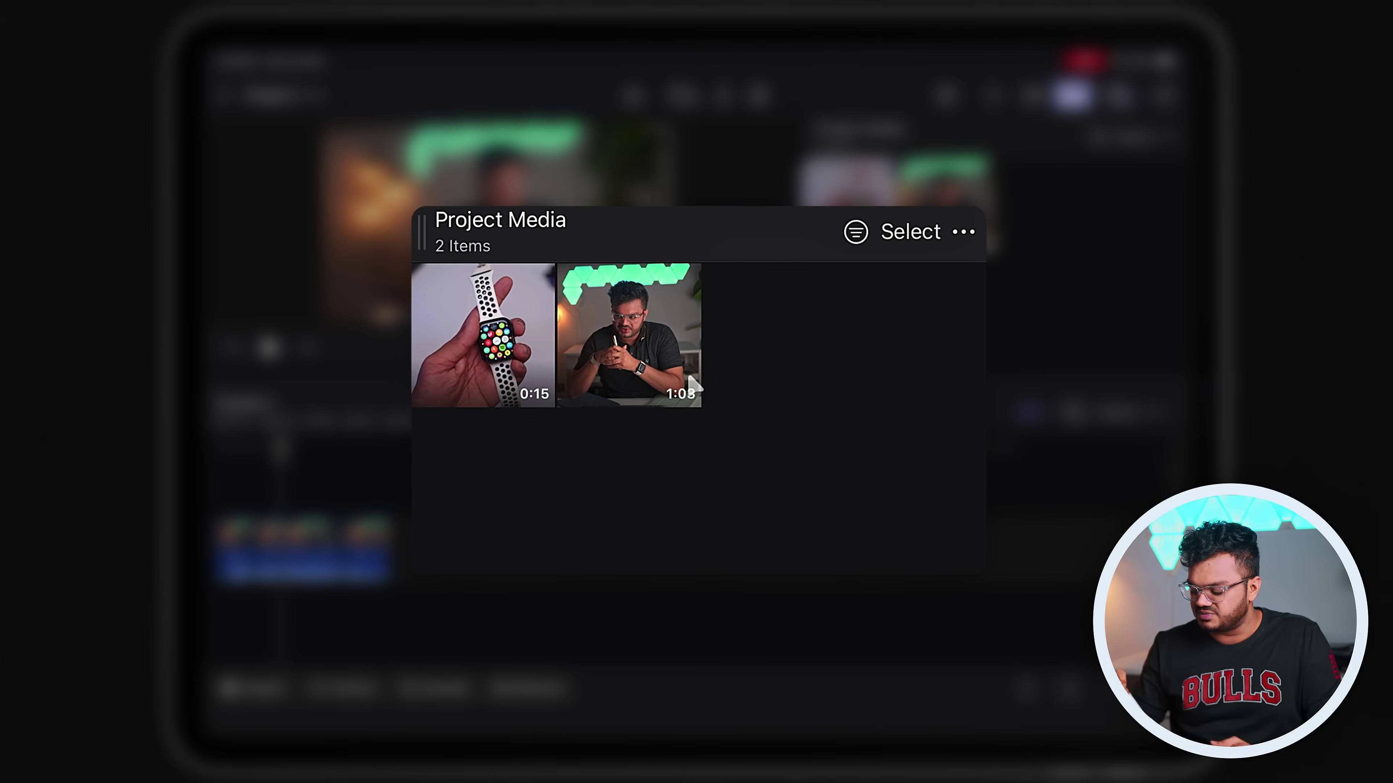
pyautogui.click(633, 95)
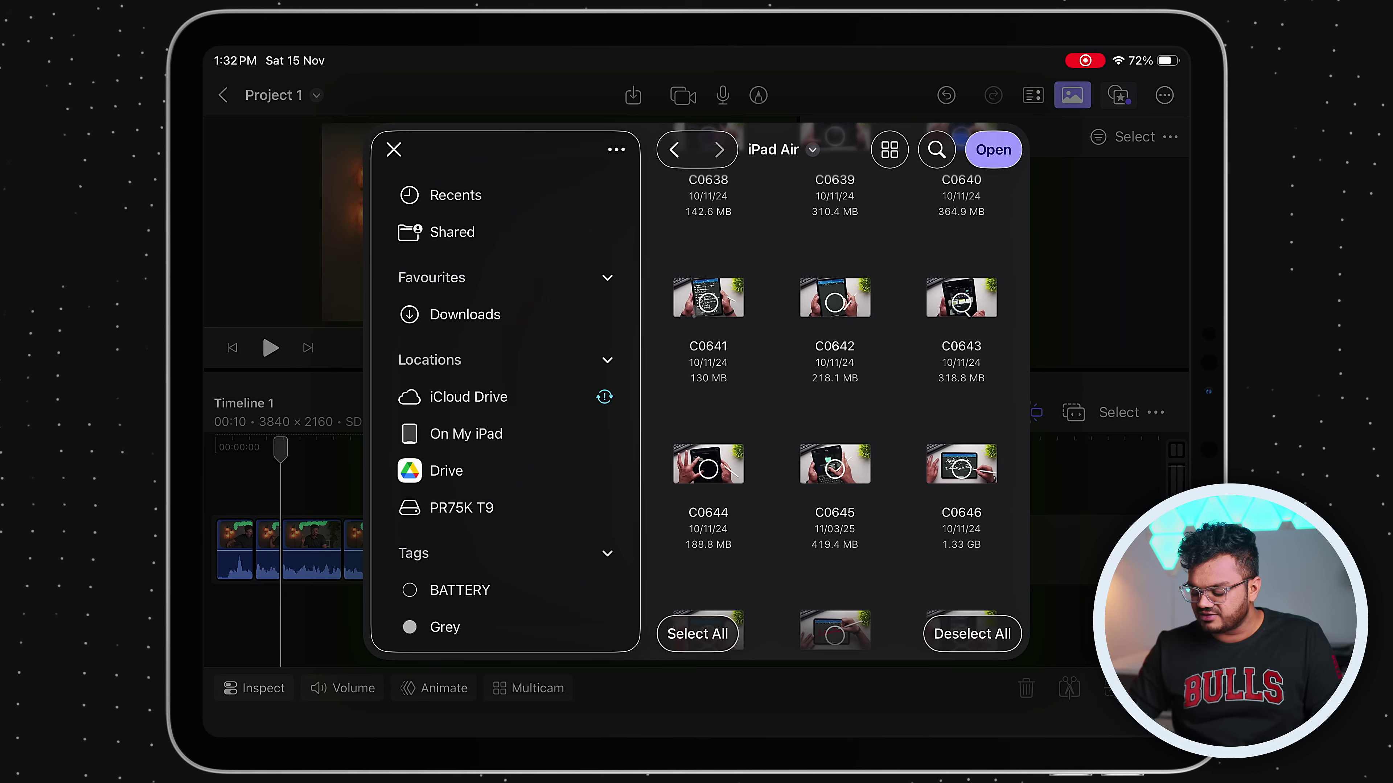
pyautogui.click(990, 151)
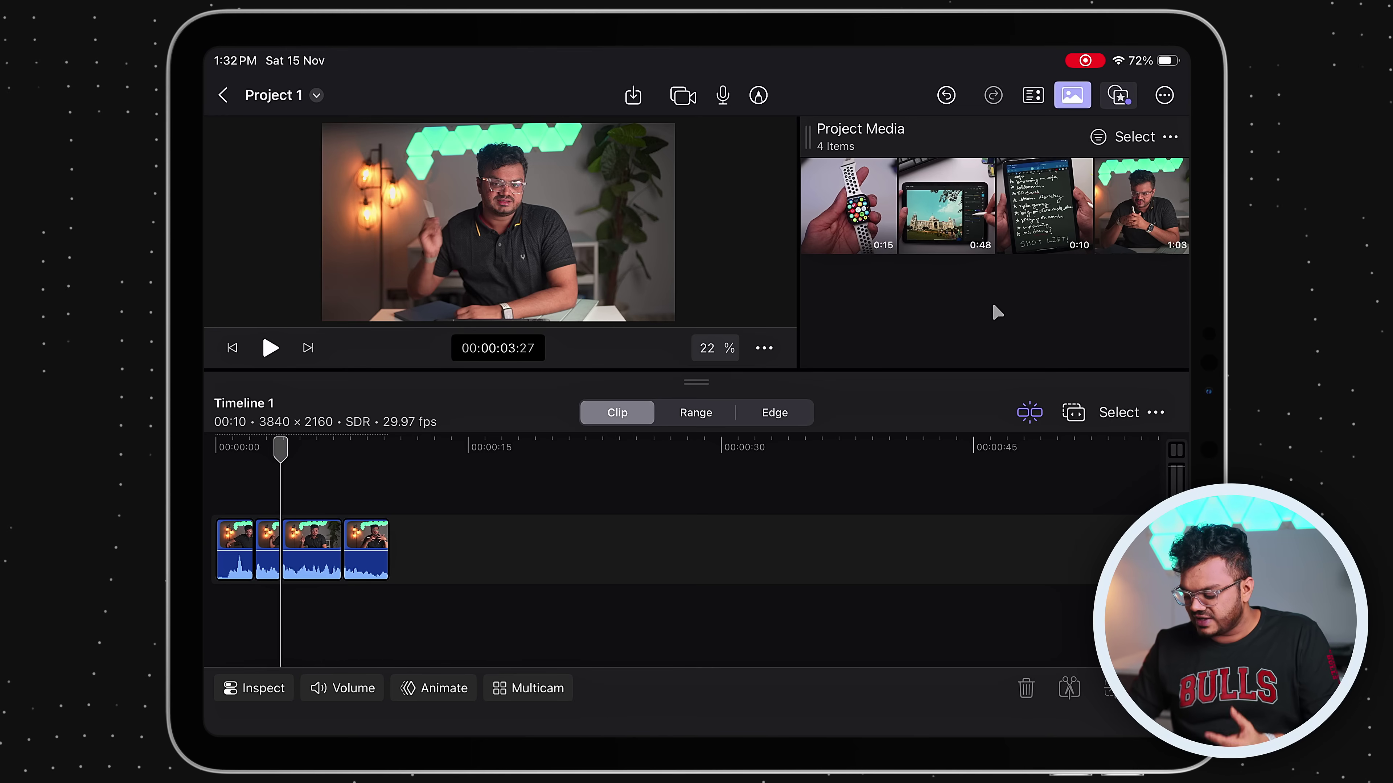
# - Trim the C0090 watch clip's start and end and connect it above the talking head
pyautogui.click(849, 207)
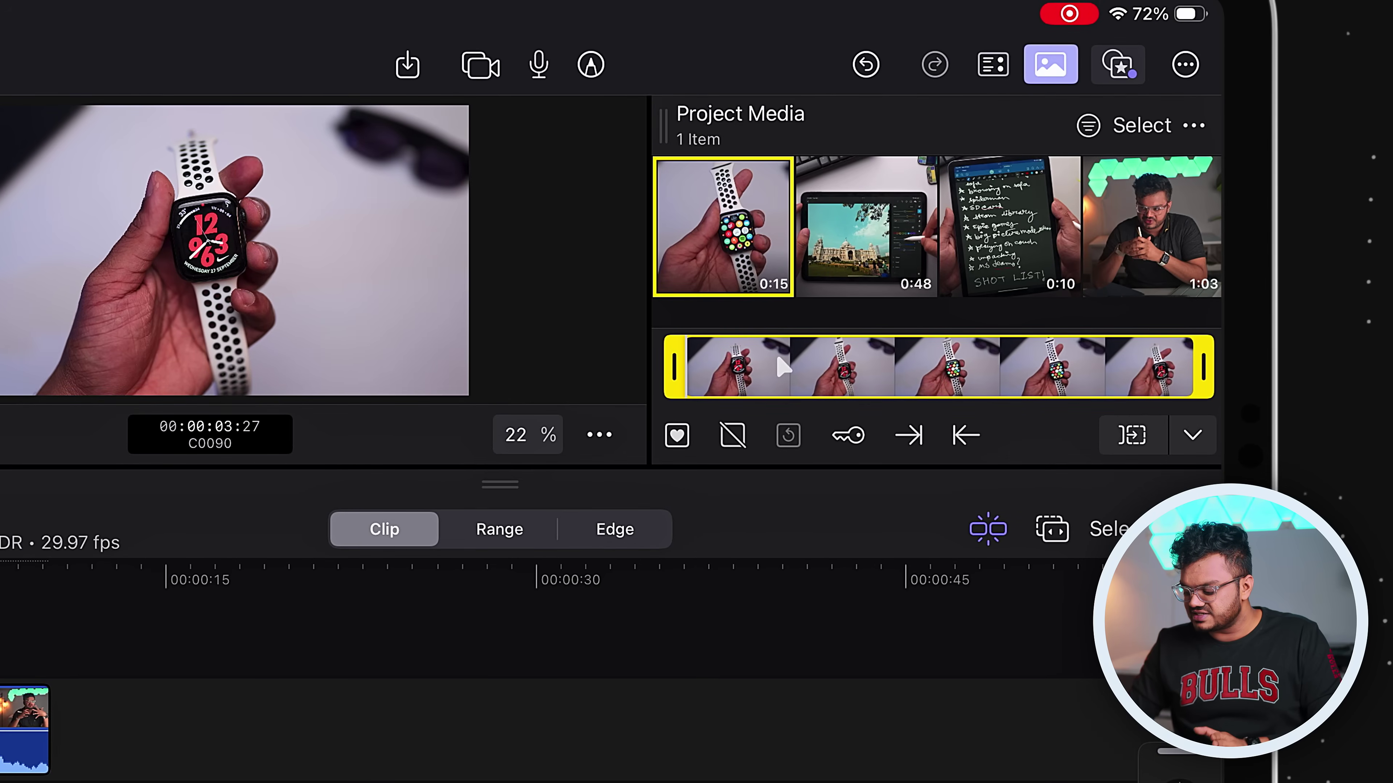
pyautogui.moveTo(704, 368); pyautogui.dragTo(898, 394)
pyautogui.moveTo(1203, 366); pyautogui.dragTo(943, 333)
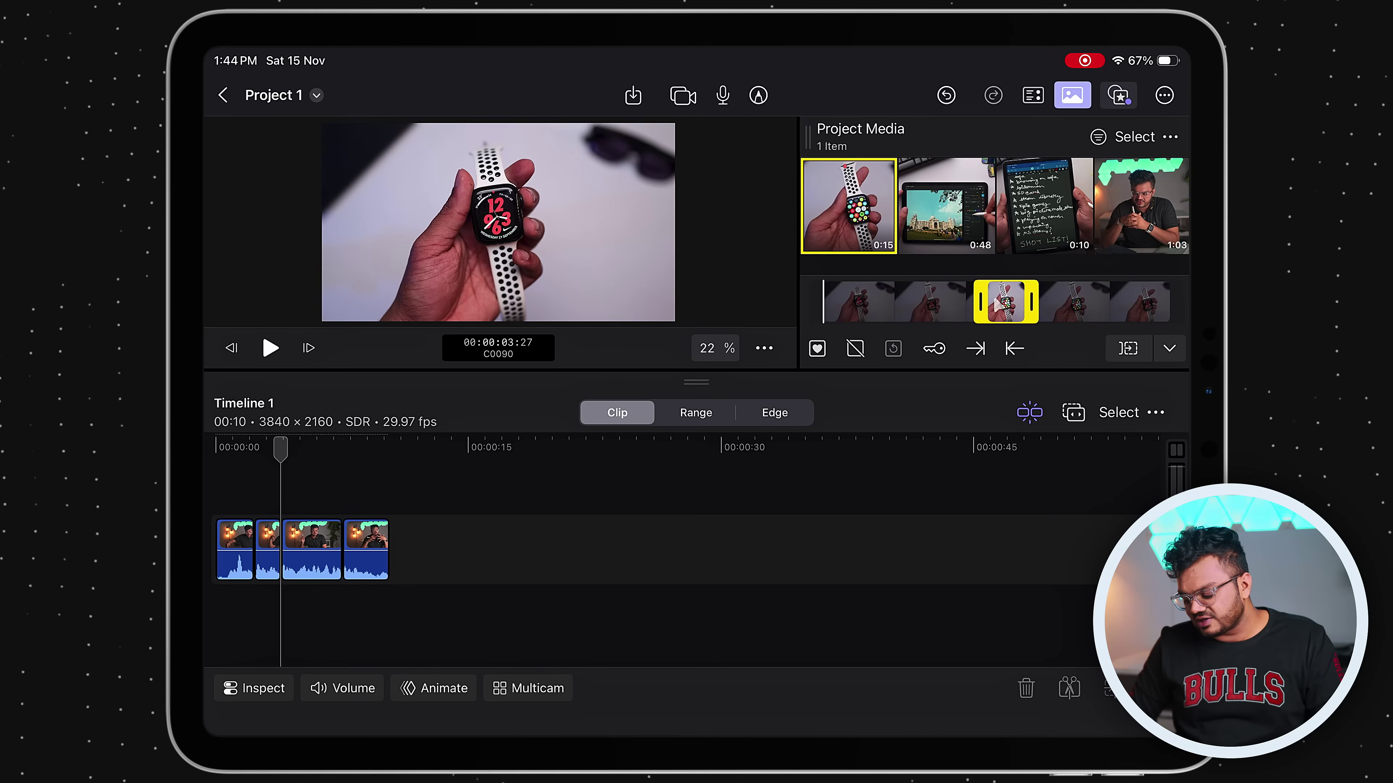
pyautogui.moveTo(934, 351); pyautogui.dragTo(294, 553)
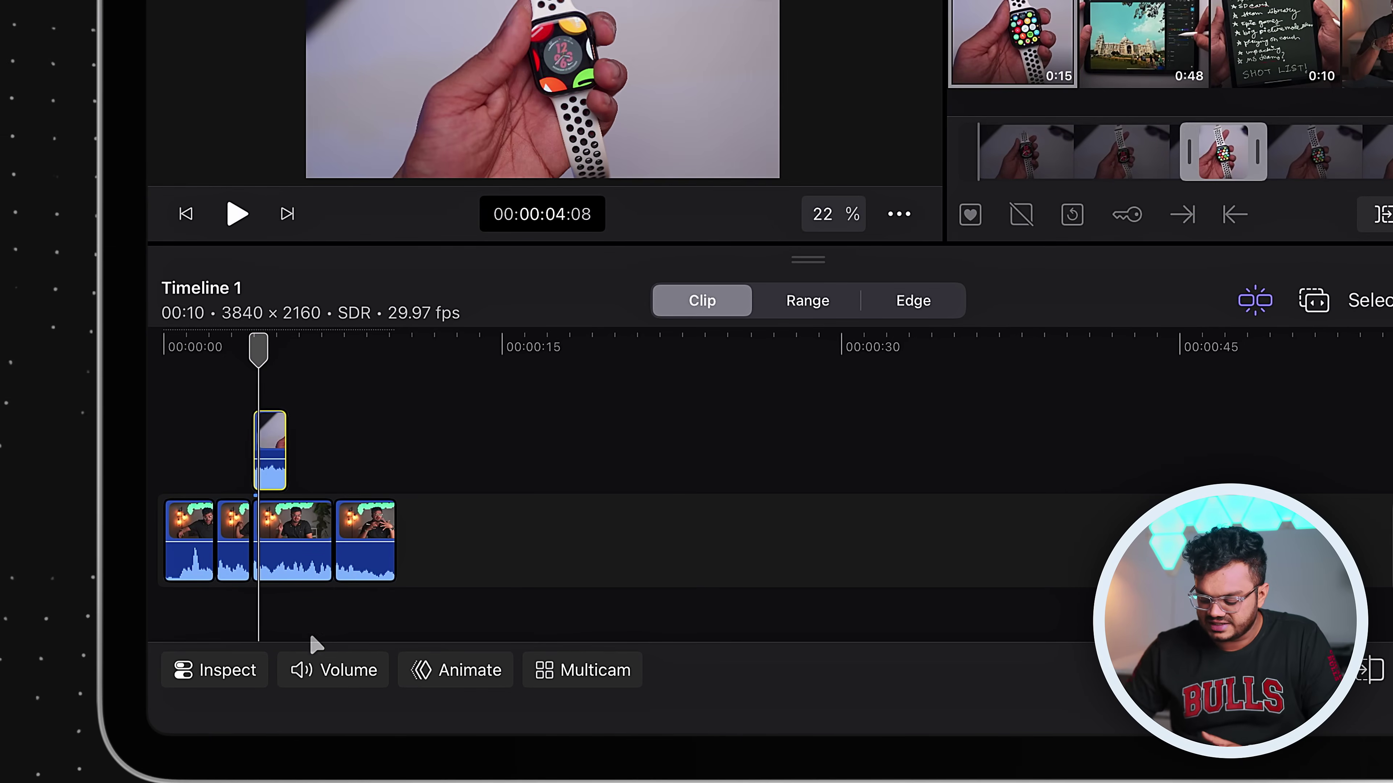
pyautogui.click(318, 656)
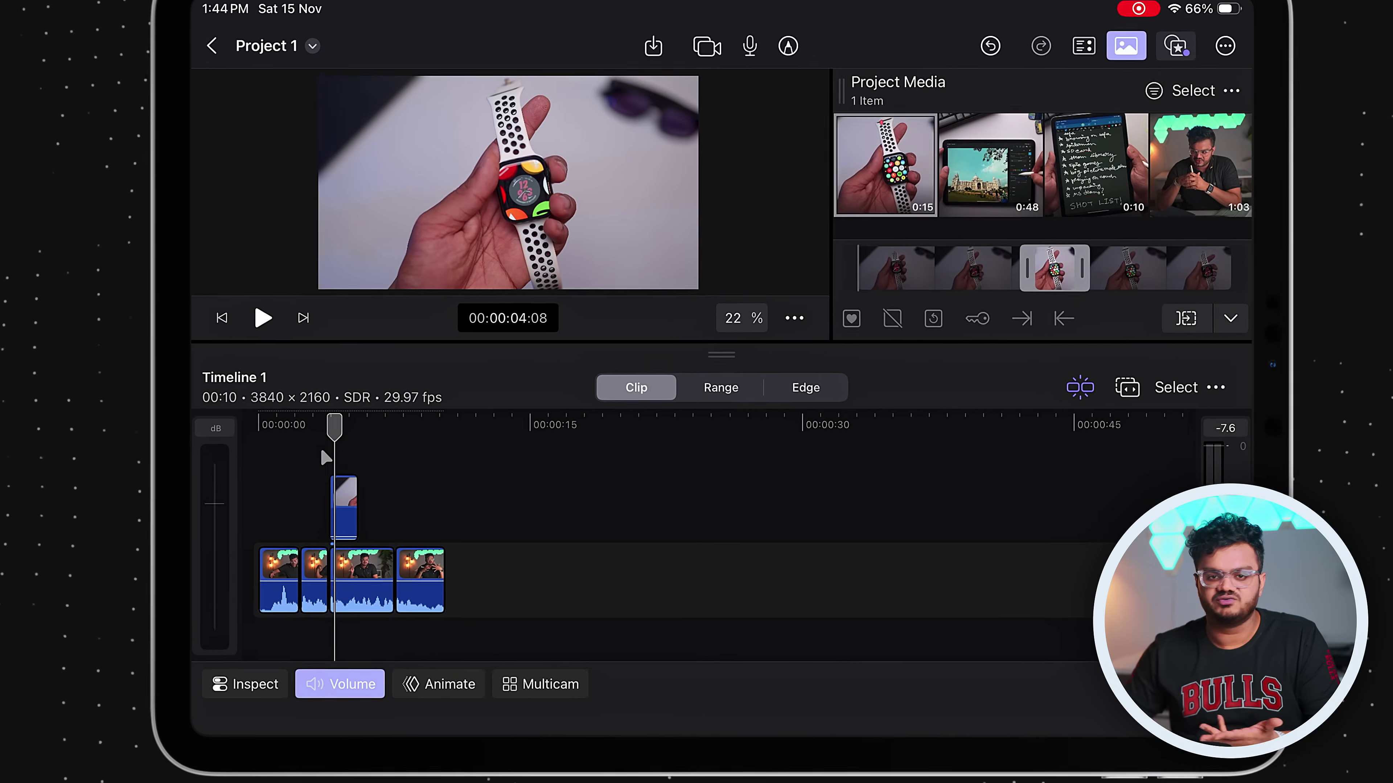
pyautogui.click(396, 377)
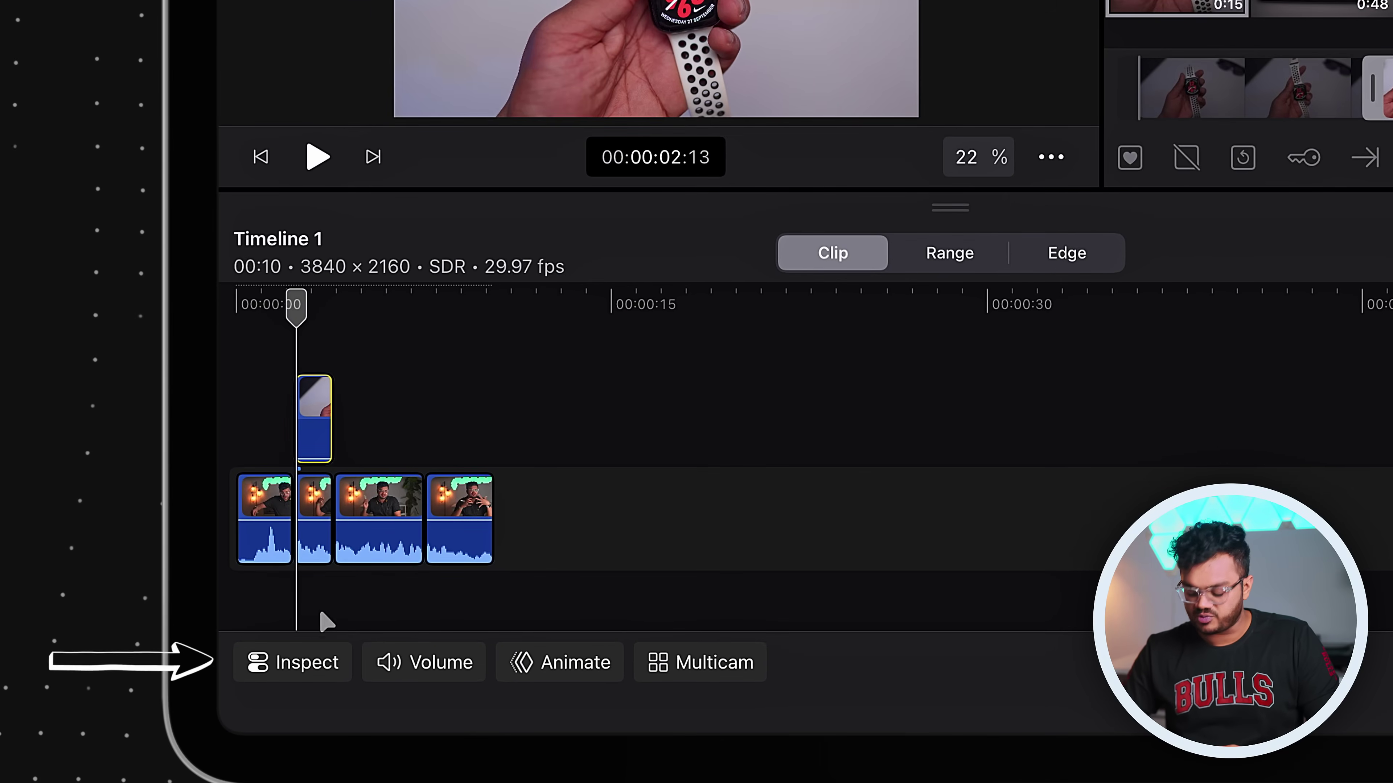
# - Scale up and rotate the watch clip using the Transform inspector
pyautogui.click(301, 662)
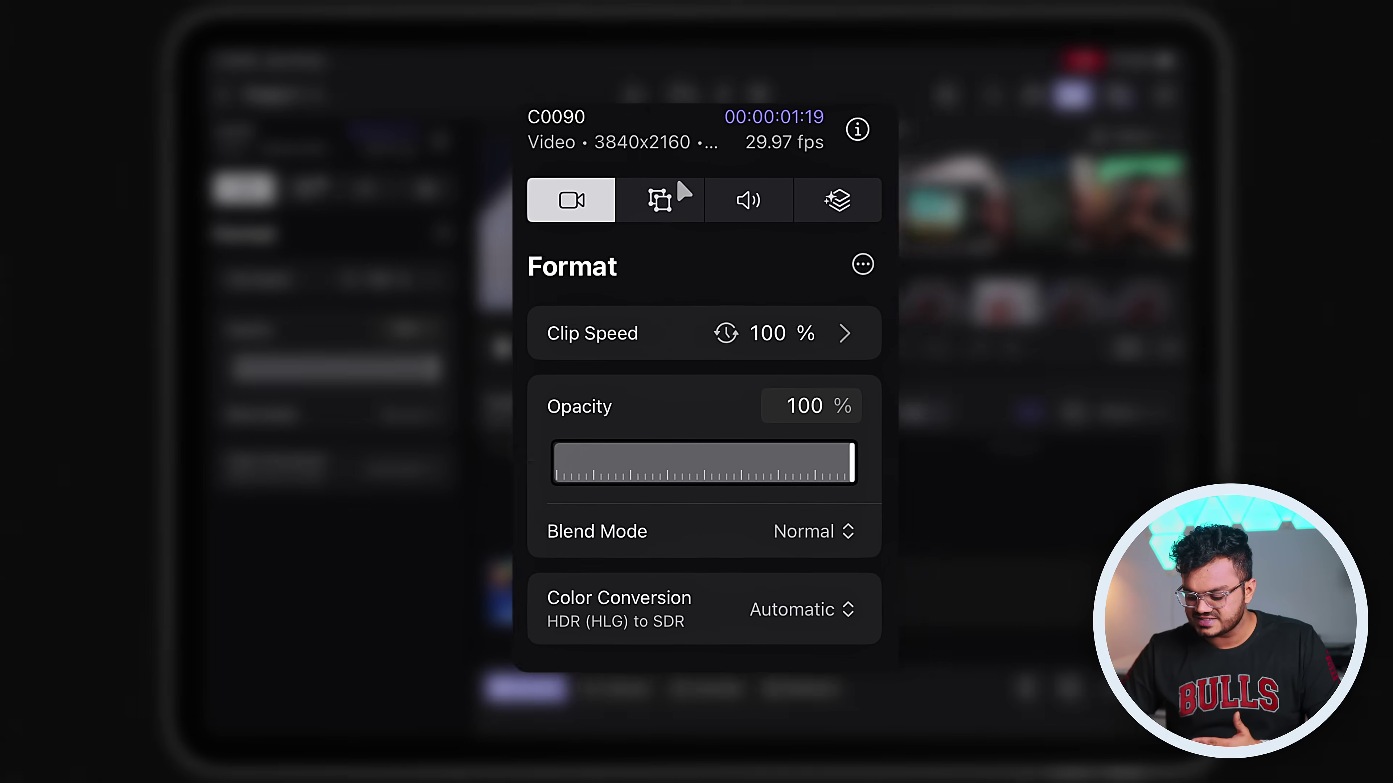
pyautogui.click(687, 199)
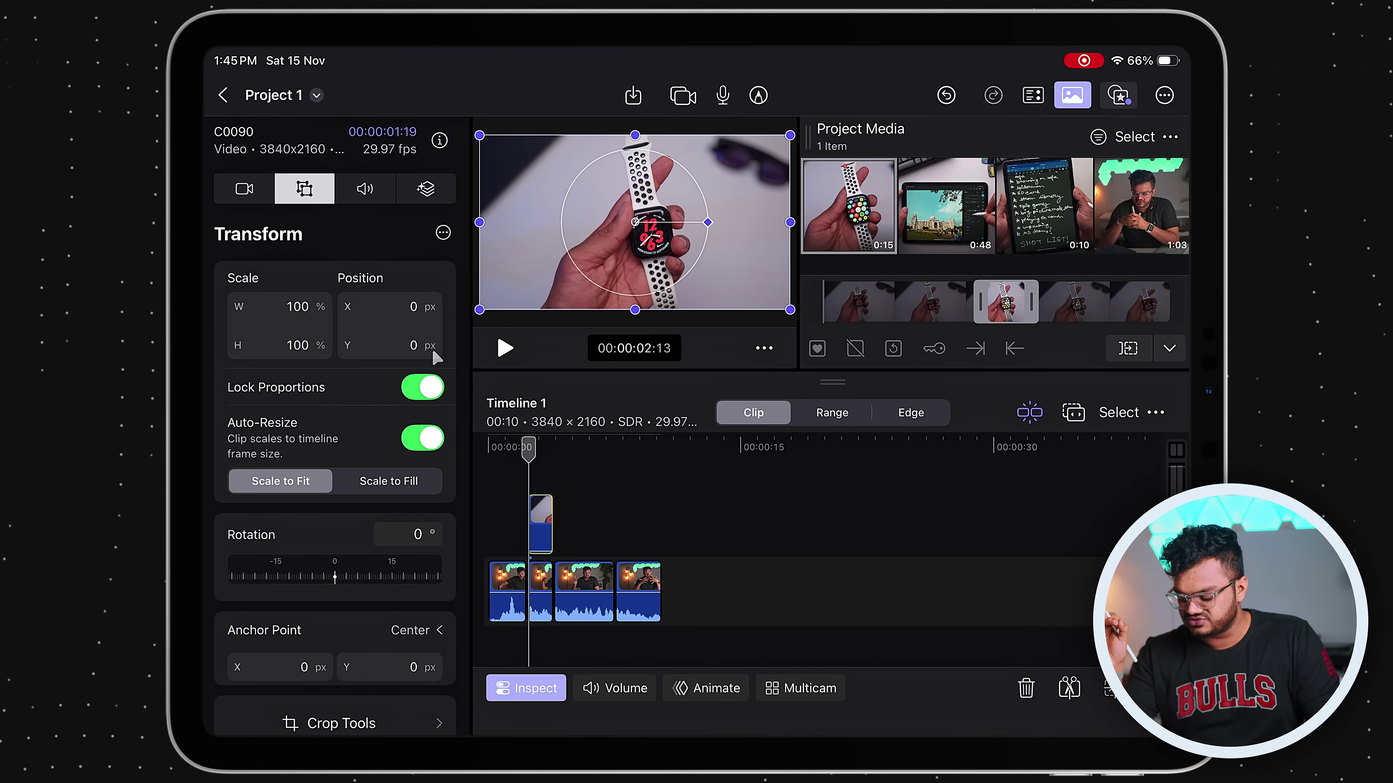
pyautogui.moveTo(480, 310)
pyautogui.mouseDown()
pyautogui.moveTo(447, 307)
pyautogui.moveTo(405, 335)
pyautogui.moveTo(482, 312)
pyautogui.mouseUp()
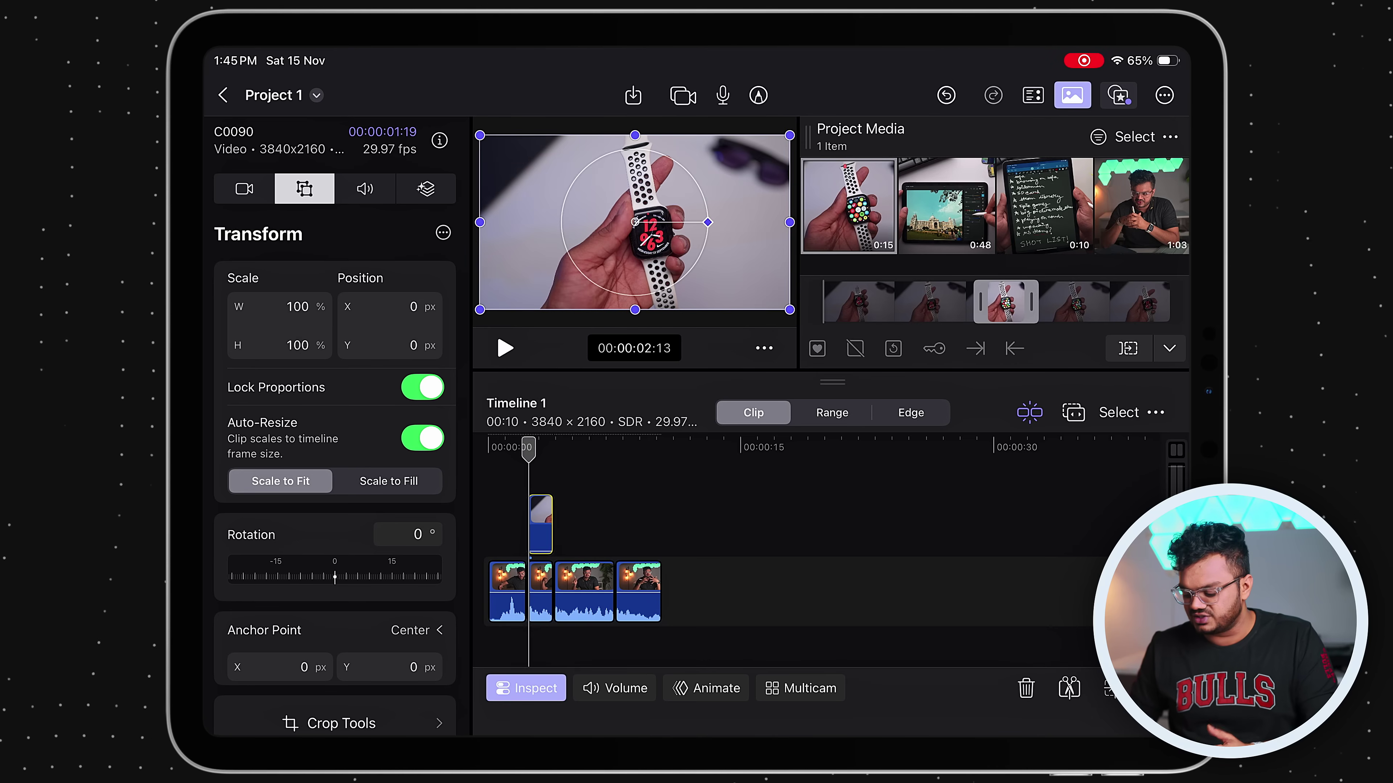
pyautogui.moveTo(692, 225); pyautogui.dragTo(686, 195)
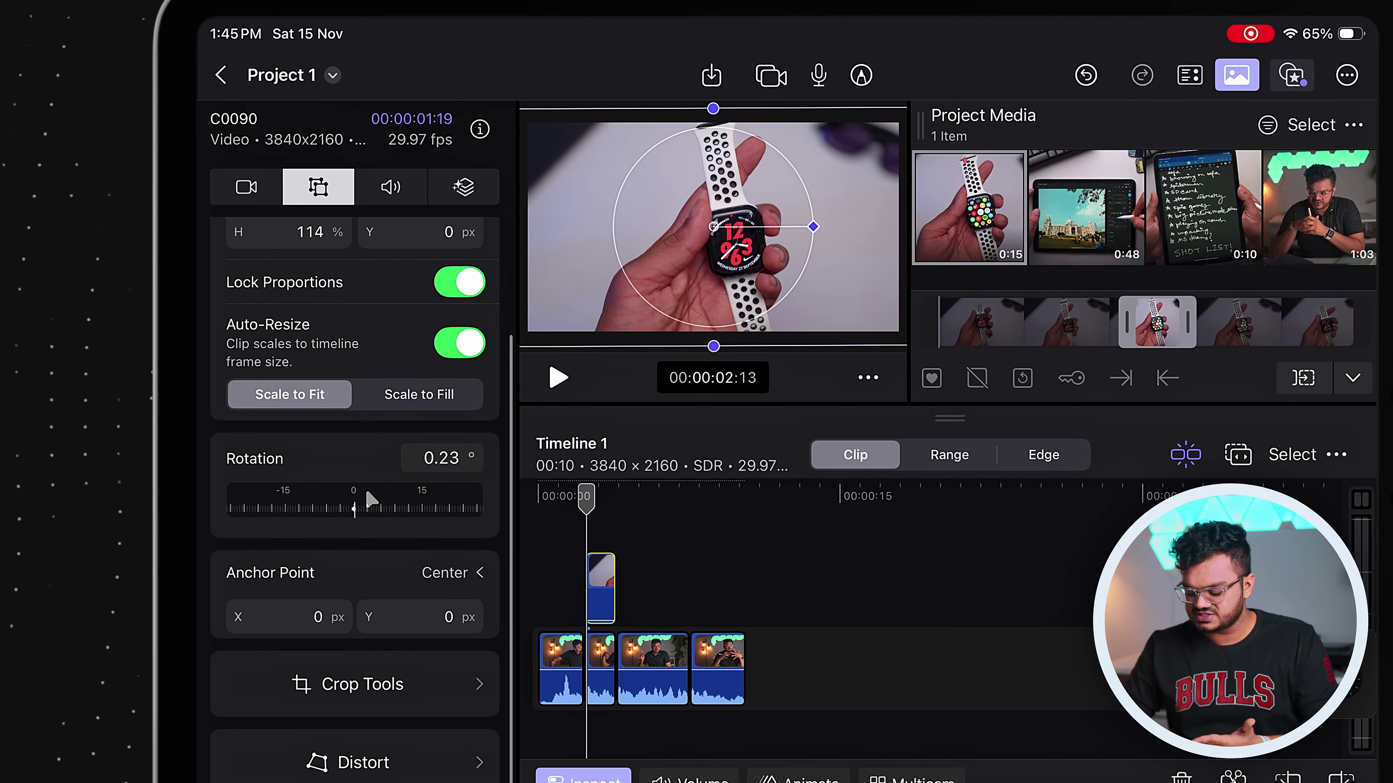
# - Open Crop Tools and straighten the watch clip's rotation
pyautogui.click(362, 685)
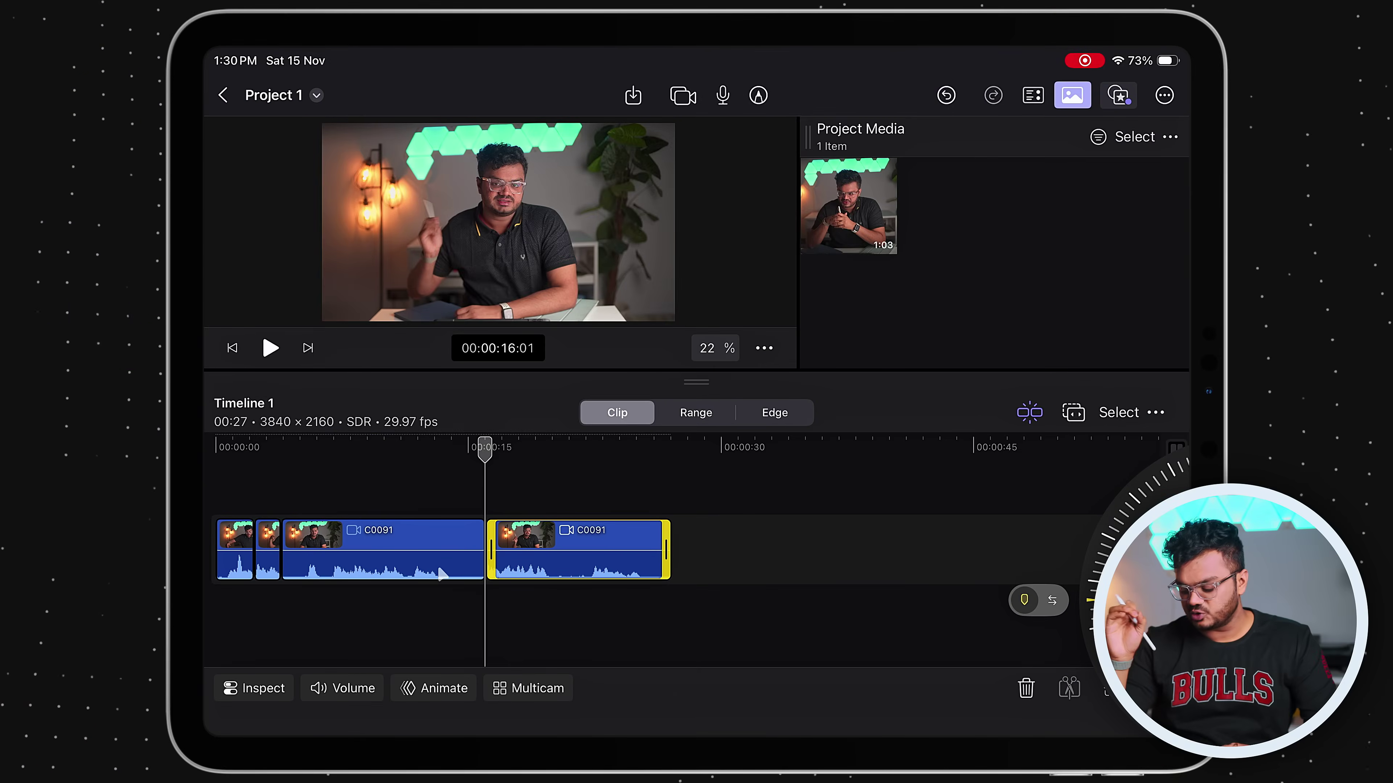
pyautogui.press('Delete')
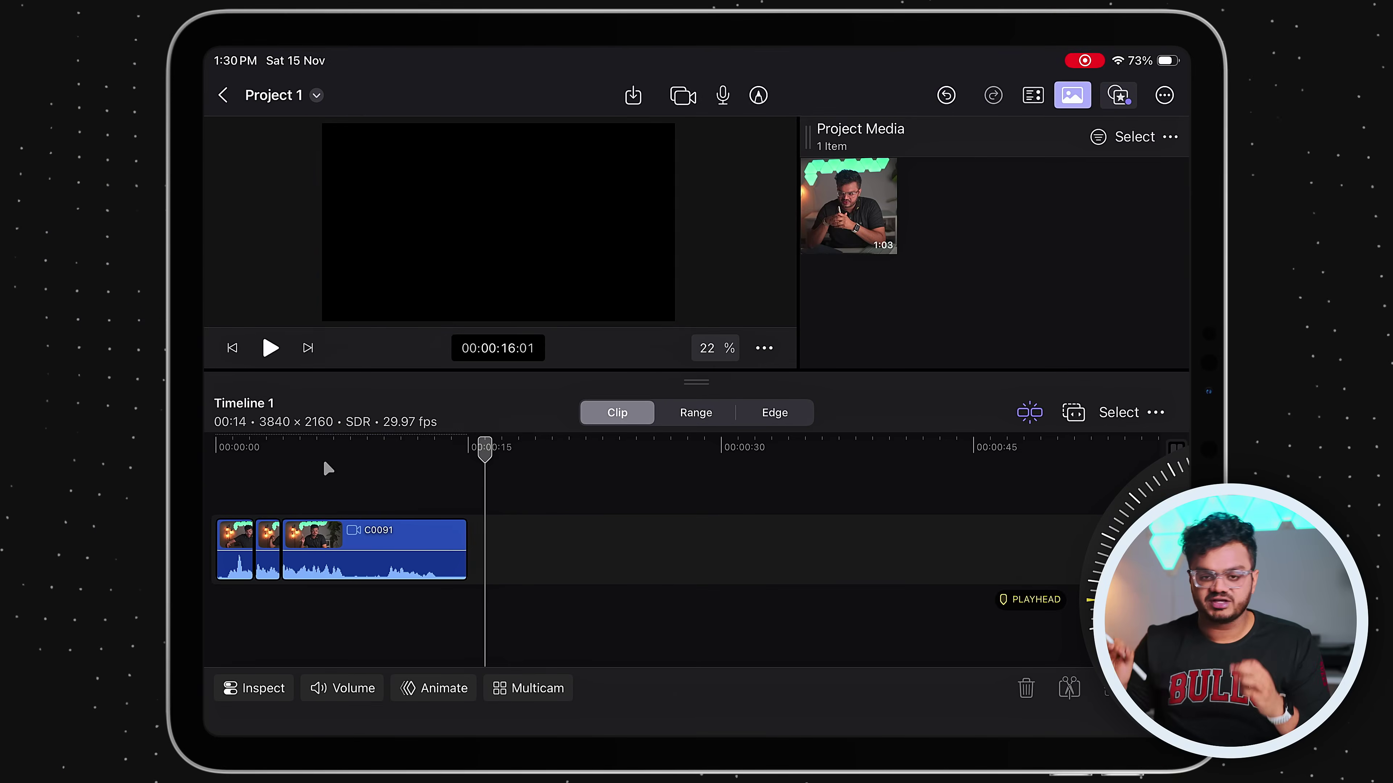
pyautogui.click(329, 467)
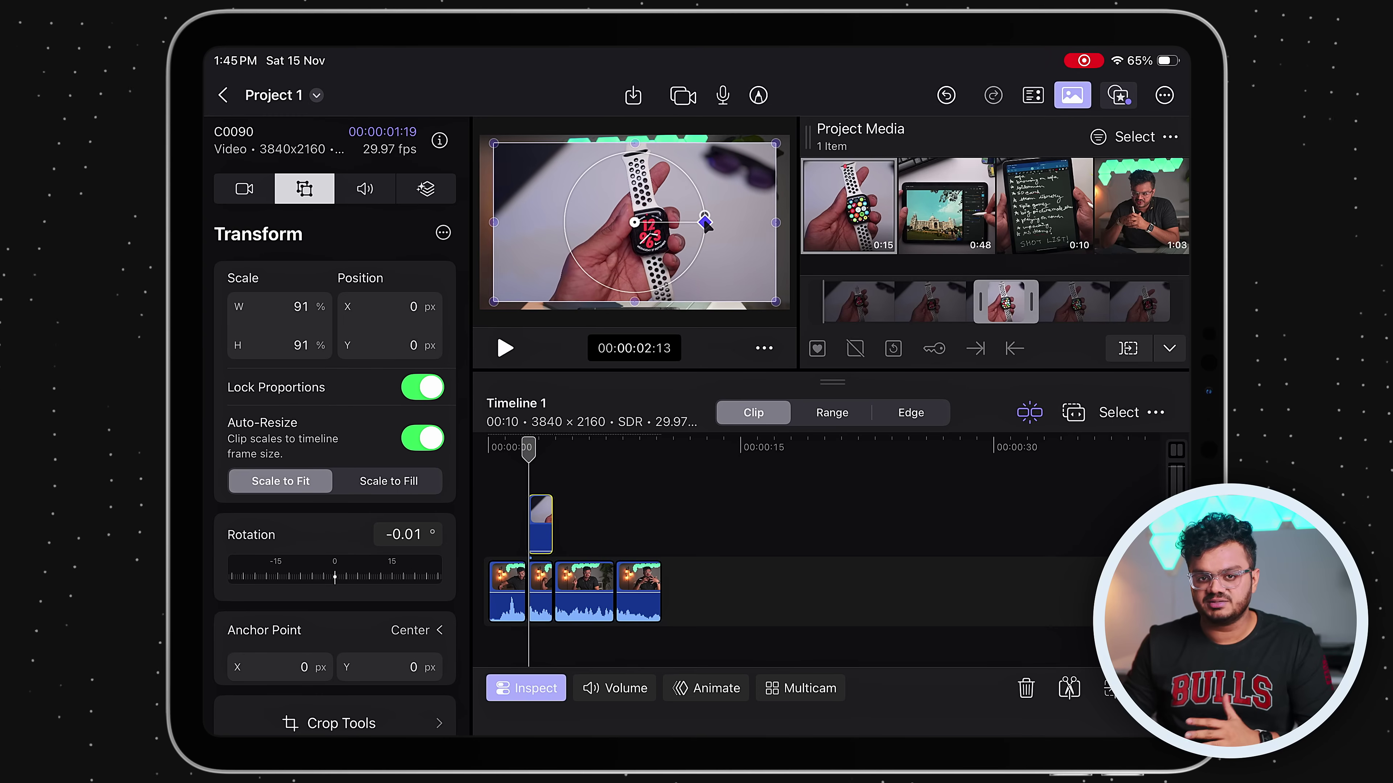
pyautogui.moveTo(707, 221); pyautogui.dragTo(707, 227)
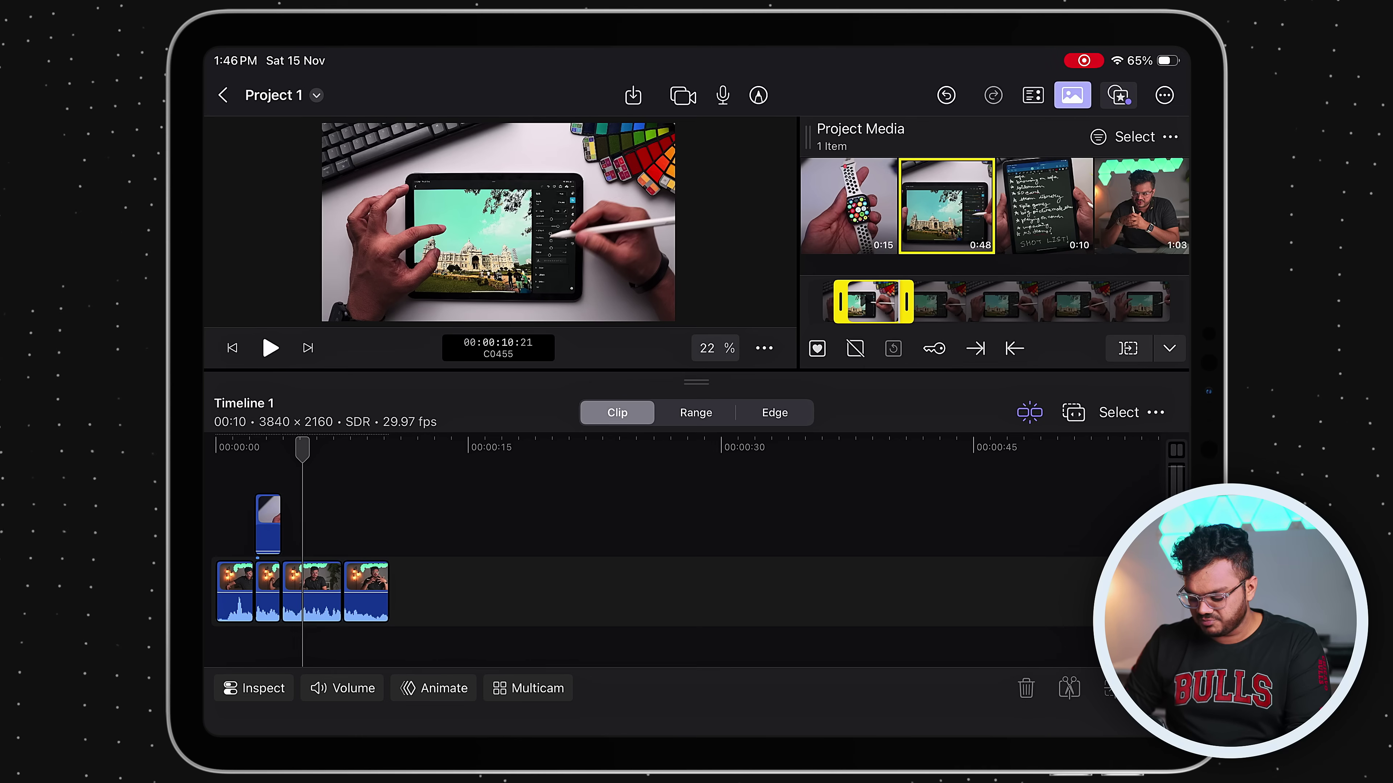
# - Connect clip C0455 above the storyline, select it at 00:00:05:04, and show its Speed Options
pyautogui.press('q')
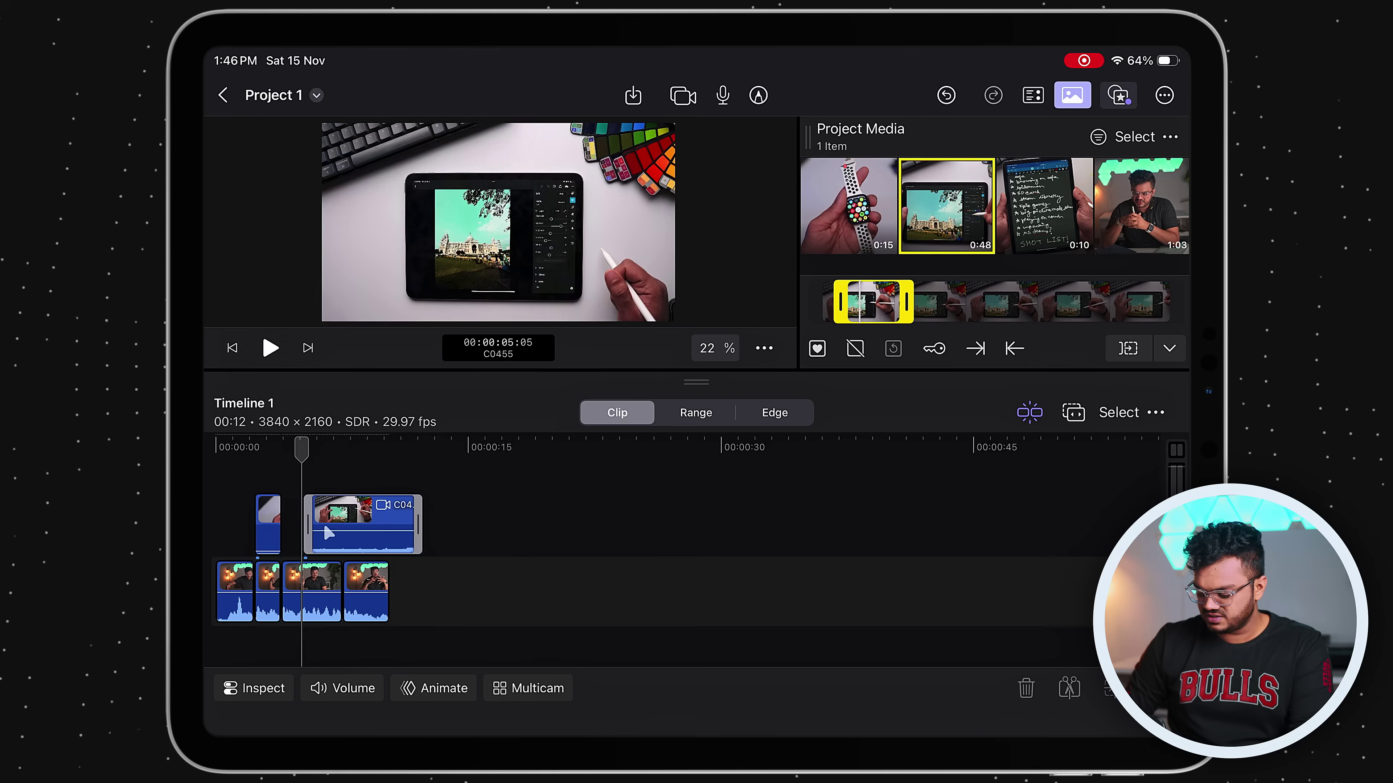
pyautogui.press('space')
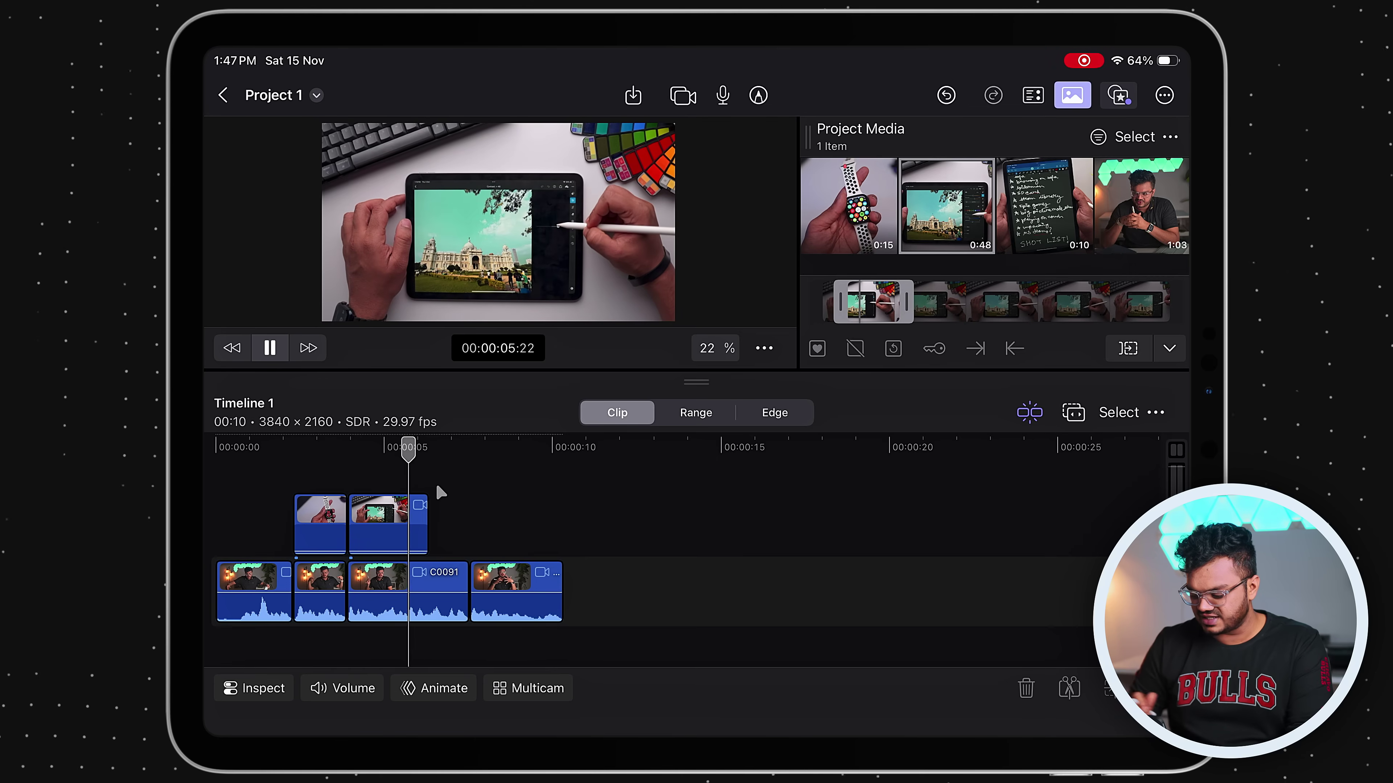
pyautogui.click(387, 515)
pyautogui.click(388, 516)
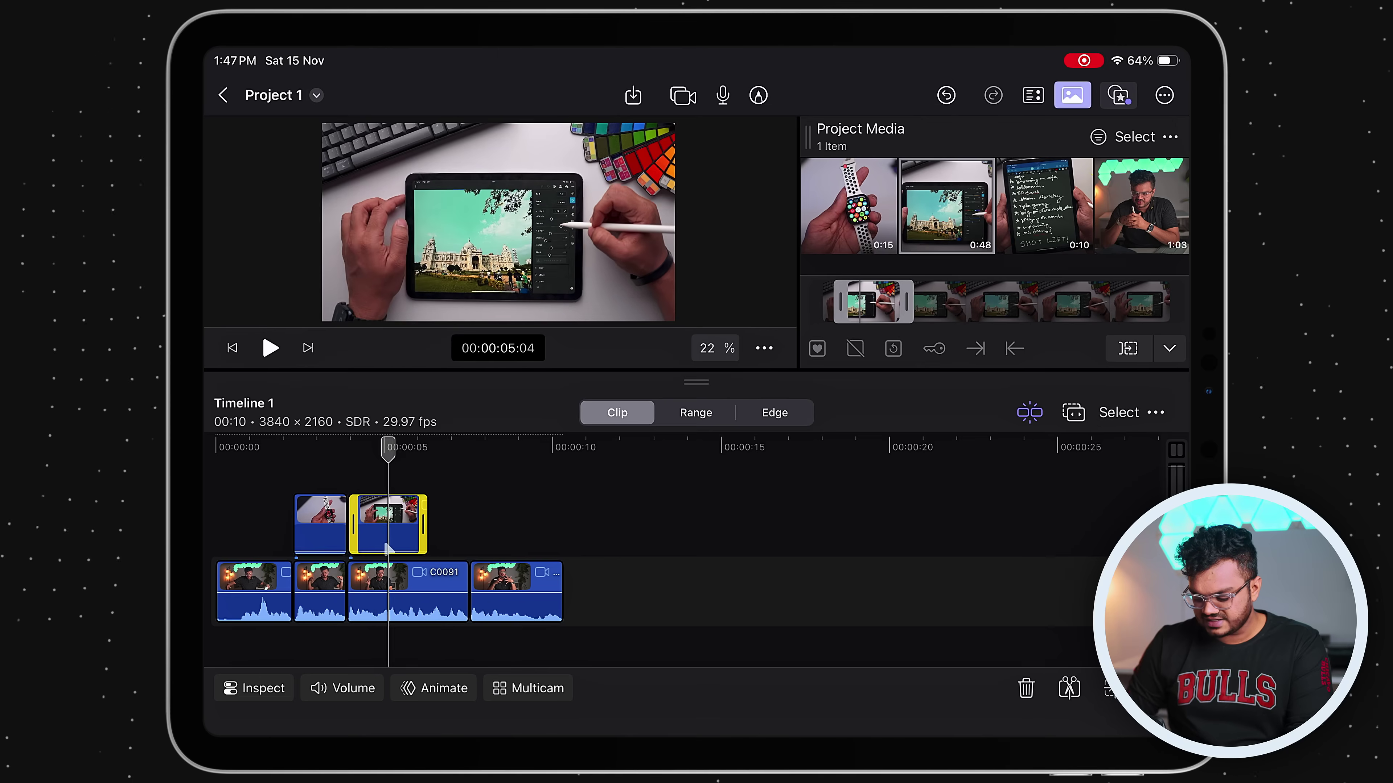
pyautogui.click(252, 688)
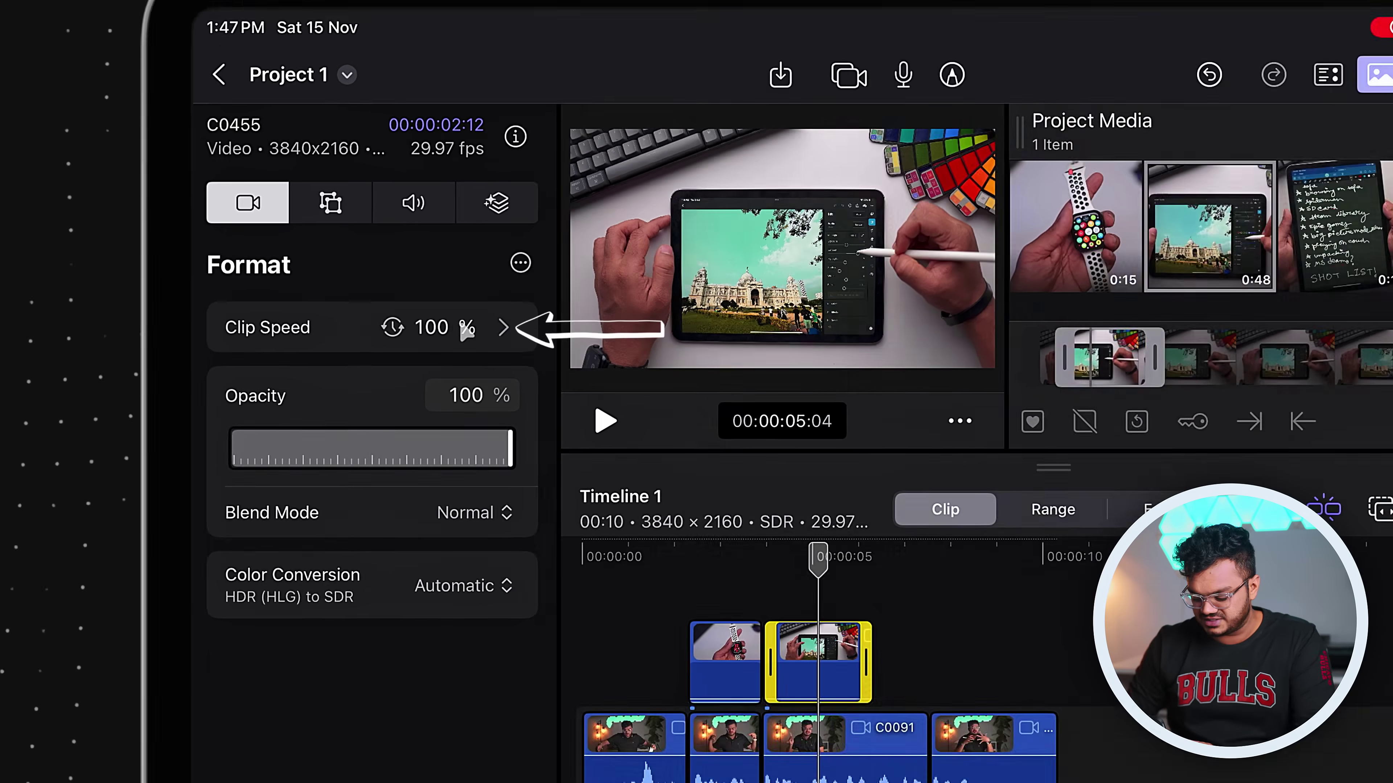
pyautogui.click(511, 364)
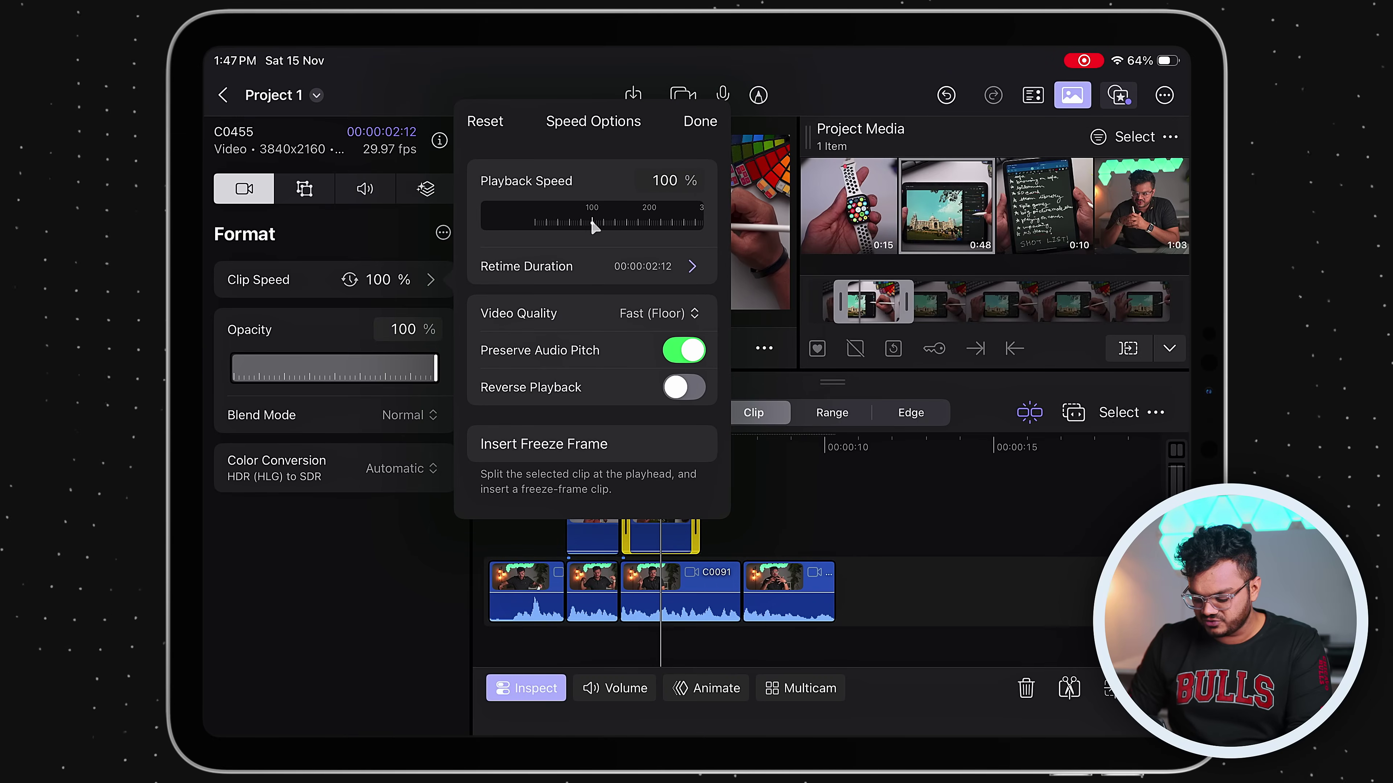
# - Set C0455's playback speed to 88% with the Playback Speed ruler
pyautogui.moveTo(590, 228); pyautogui.dragTo(646, 228)
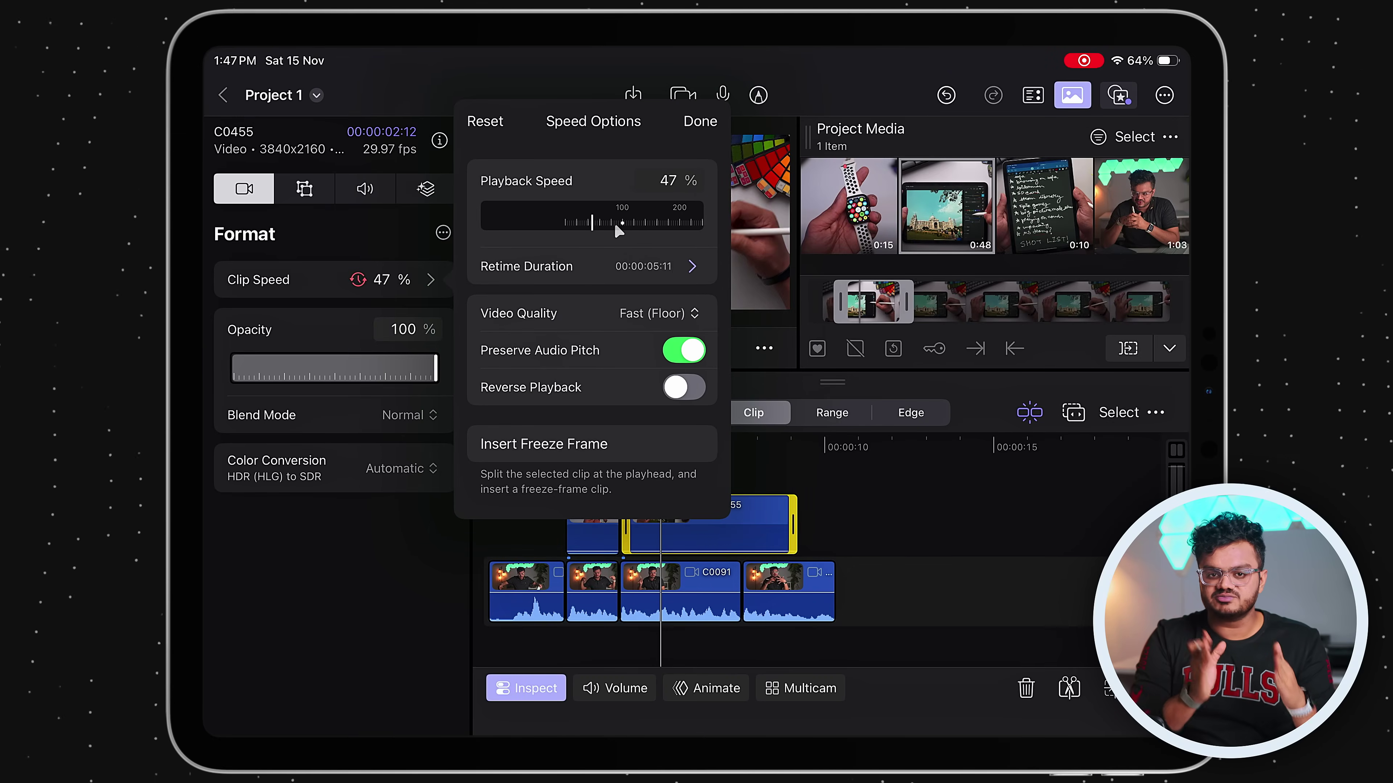
pyautogui.moveTo(505, 228); pyautogui.dragTo(642, 228)
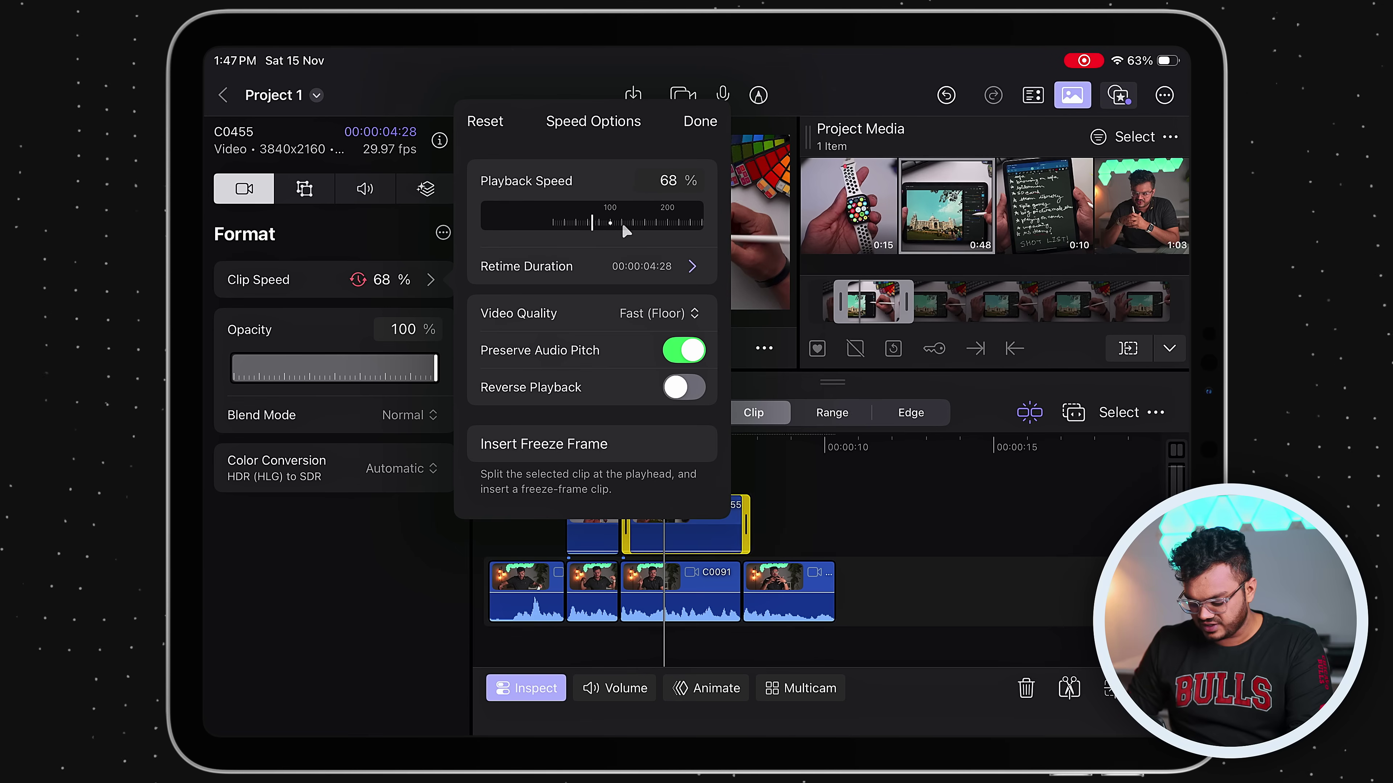
pyautogui.click(759, 412)
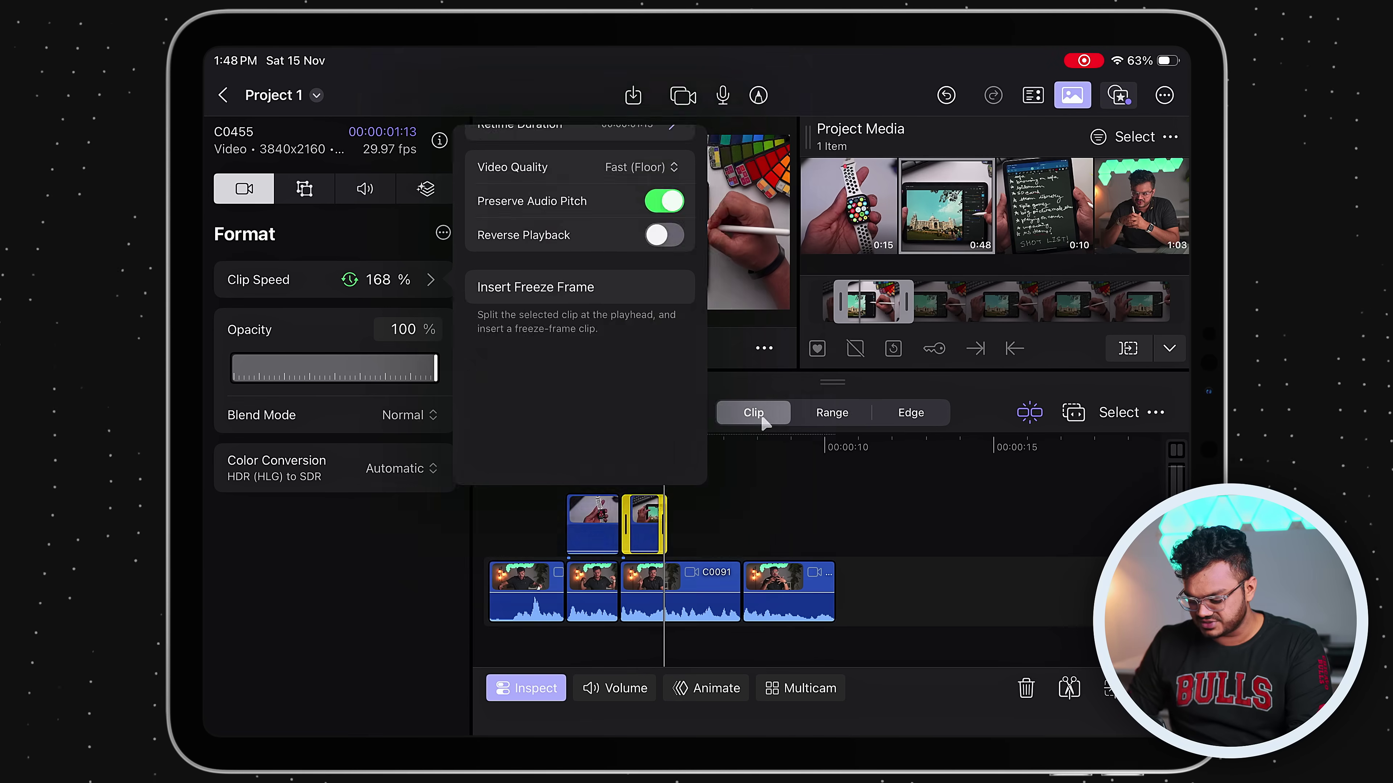
# - Preview the retimed C0455 clip, recheck its speed settings, and play it back
pyautogui.press('space')
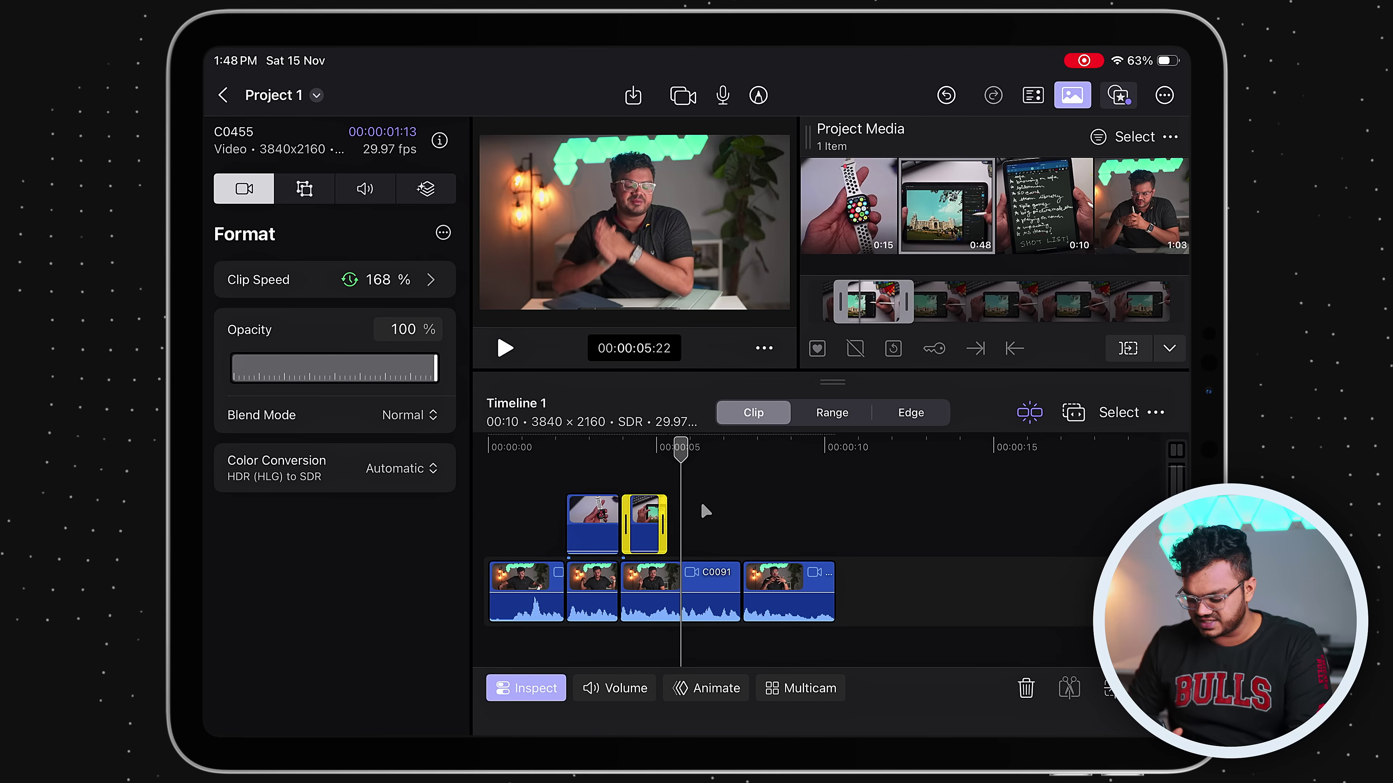
pyautogui.press('space')
pyautogui.click(430, 280)
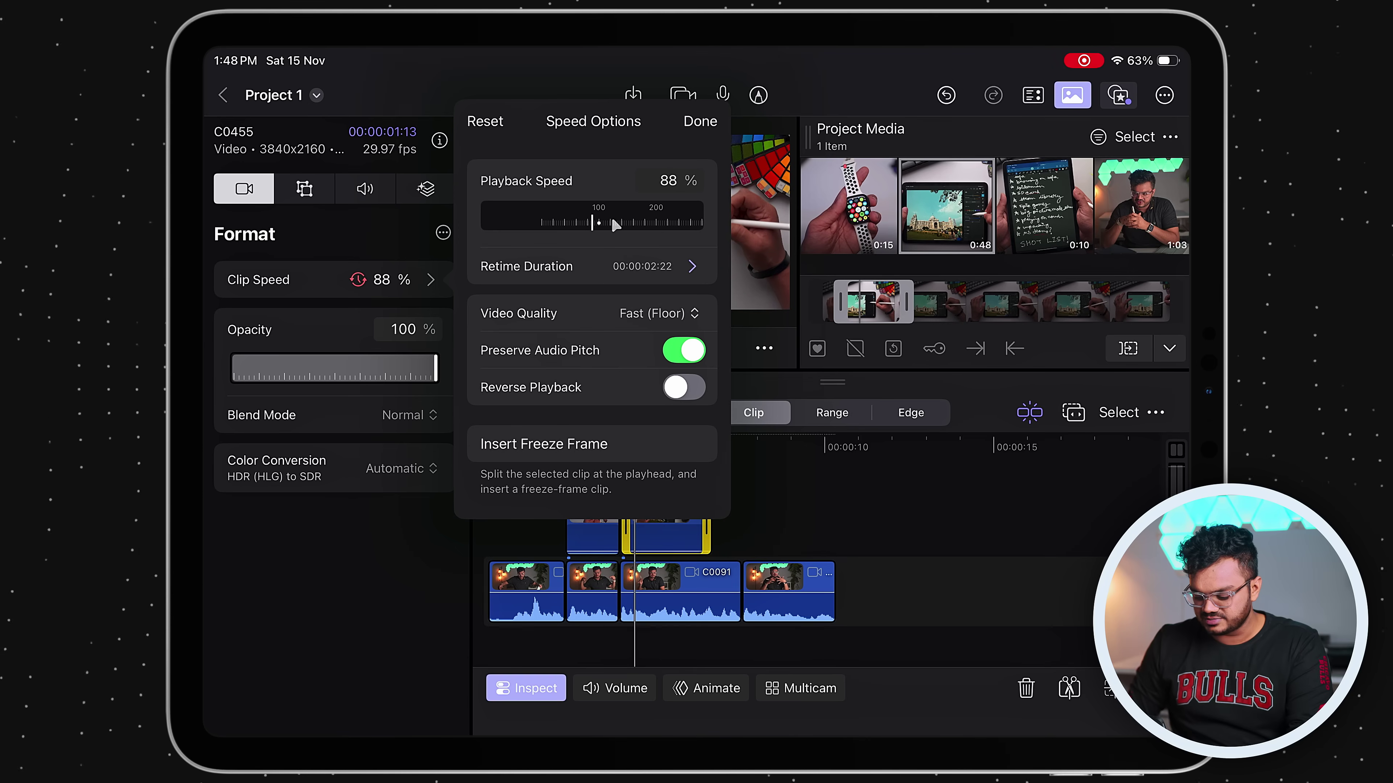
pyautogui.click(767, 372)
pyautogui.click(759, 498)
pyautogui.press('space')
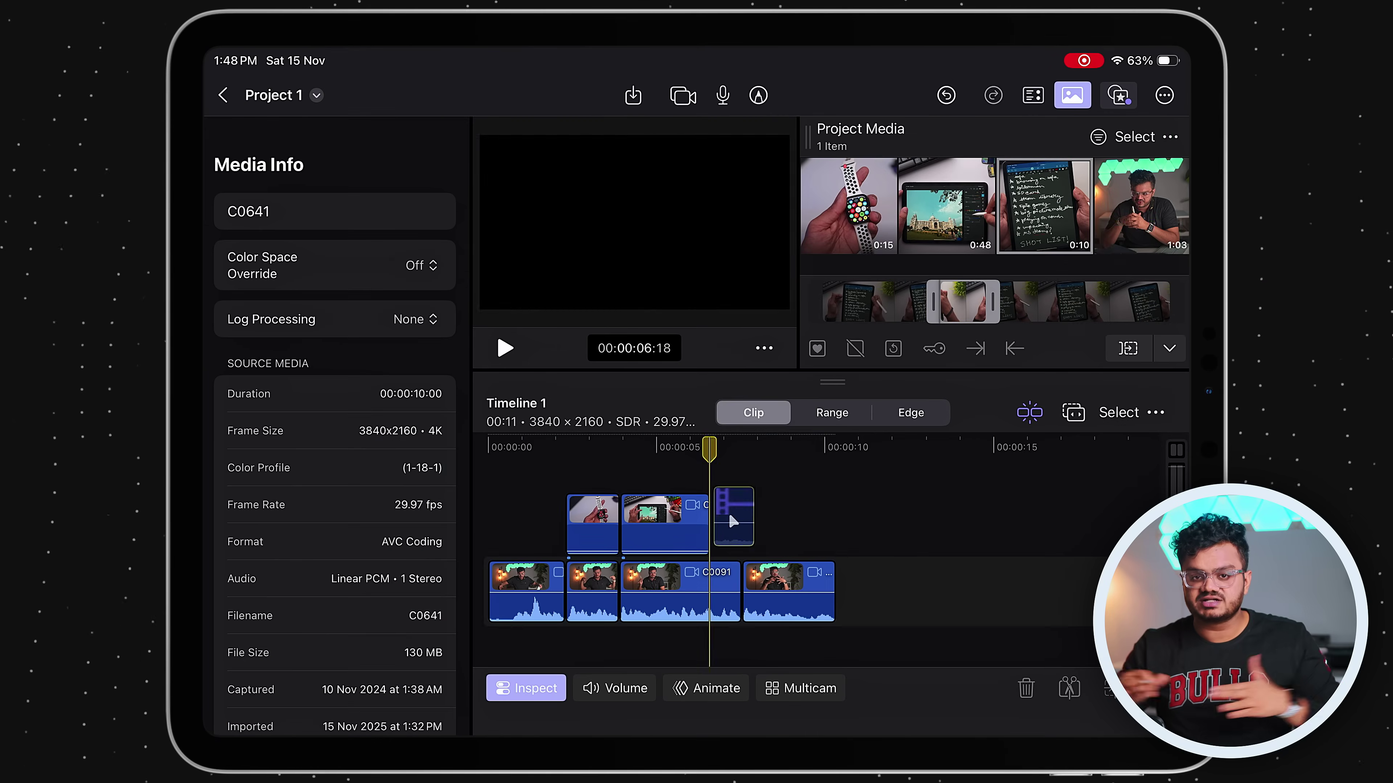
pyautogui.click(730, 517)
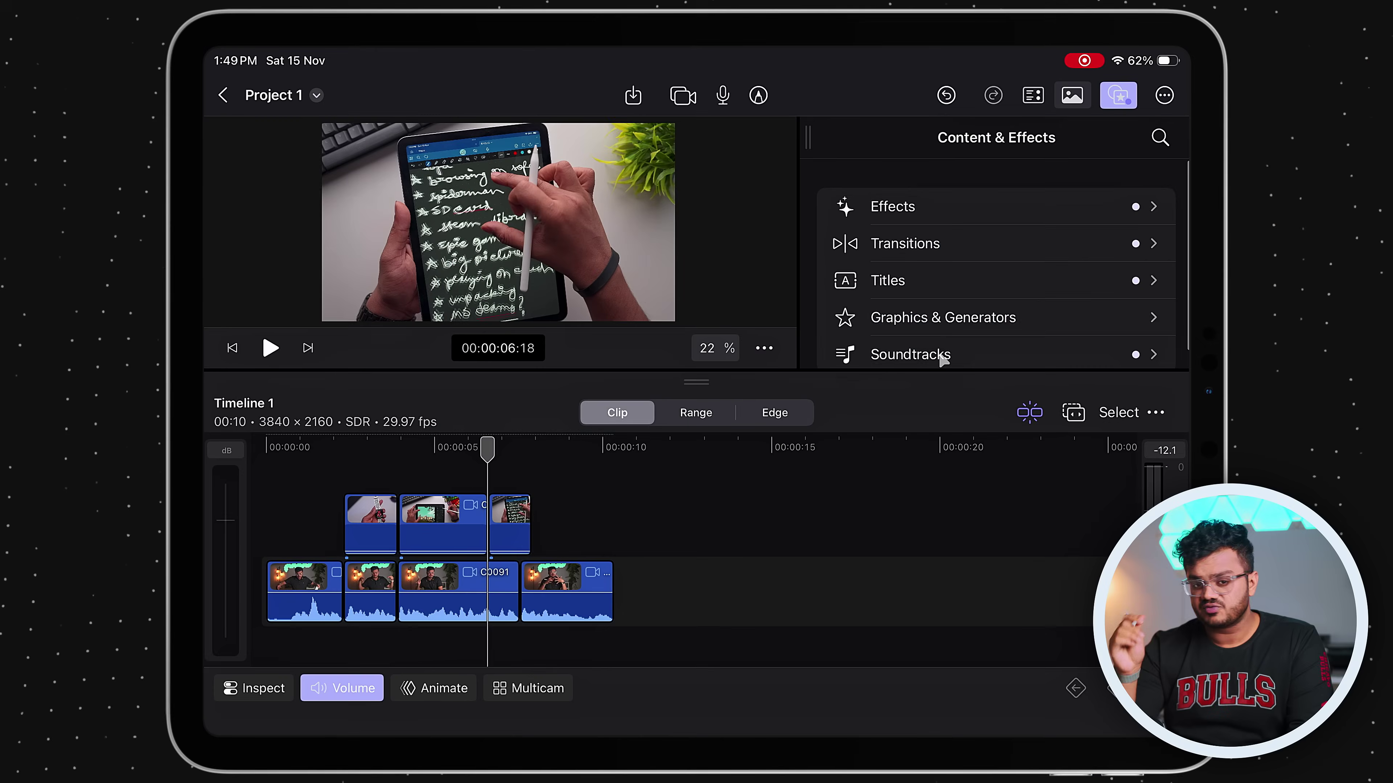
pyautogui.click(941, 359)
pyautogui.scroll(-10, 976, 315)
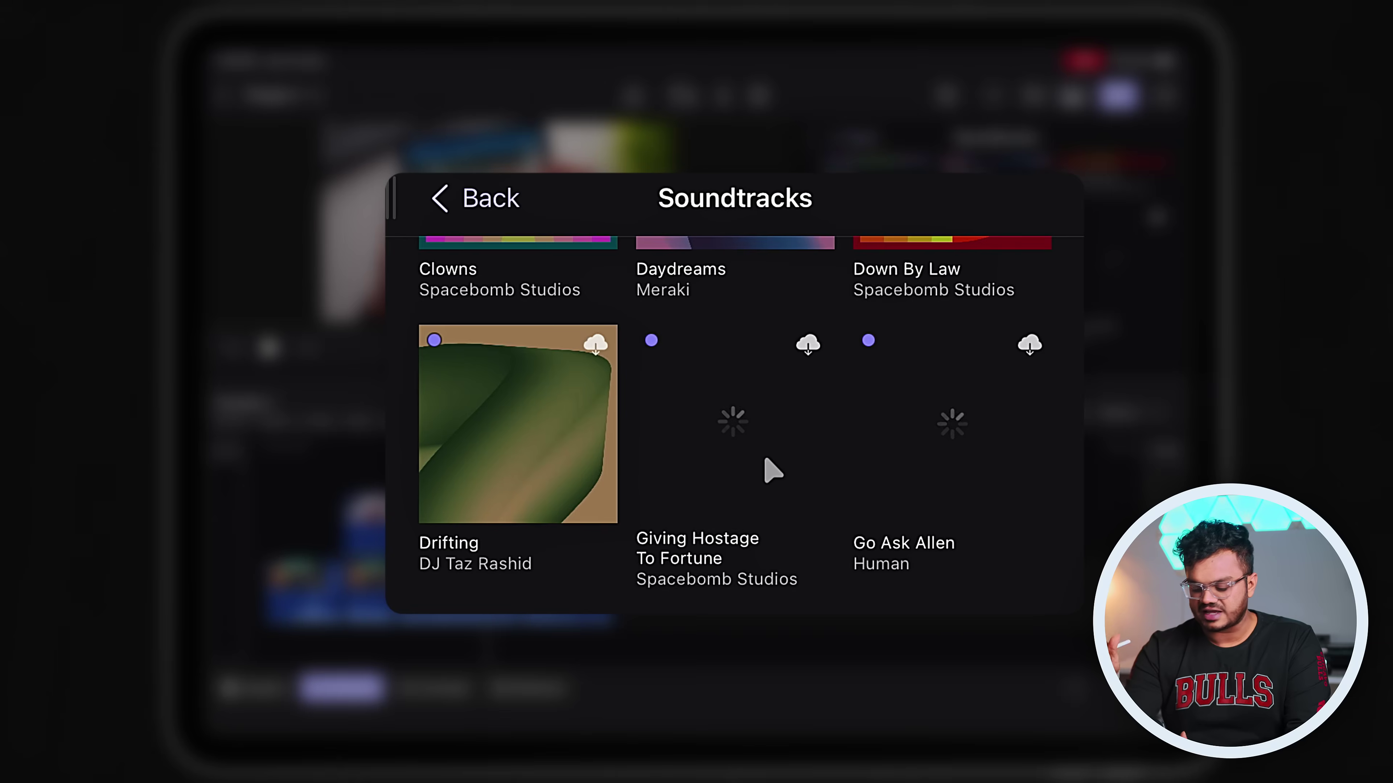
pyautogui.scroll(10, 773, 470)
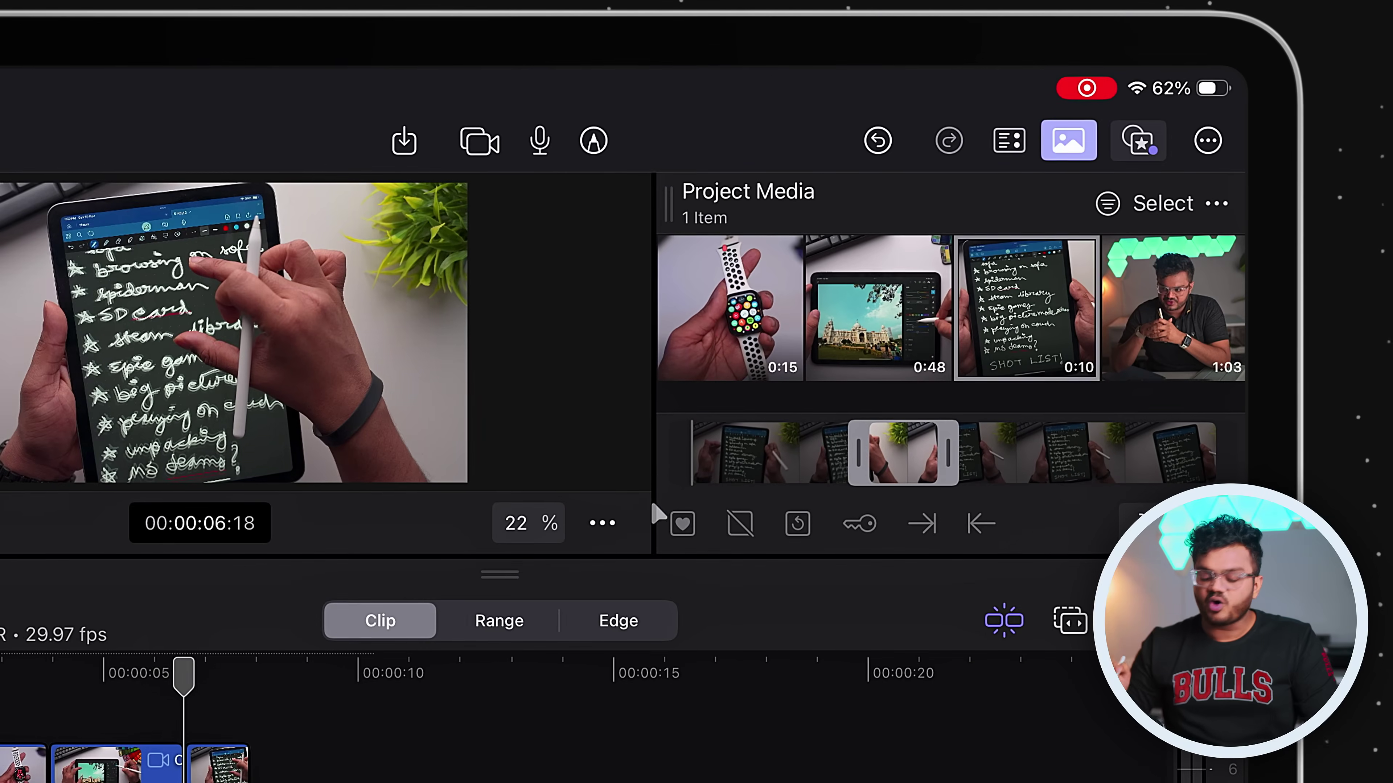
# - Browse the built-in Soundtracks, then return and show the Photos and Files import choices
pyautogui.click(926, 321)
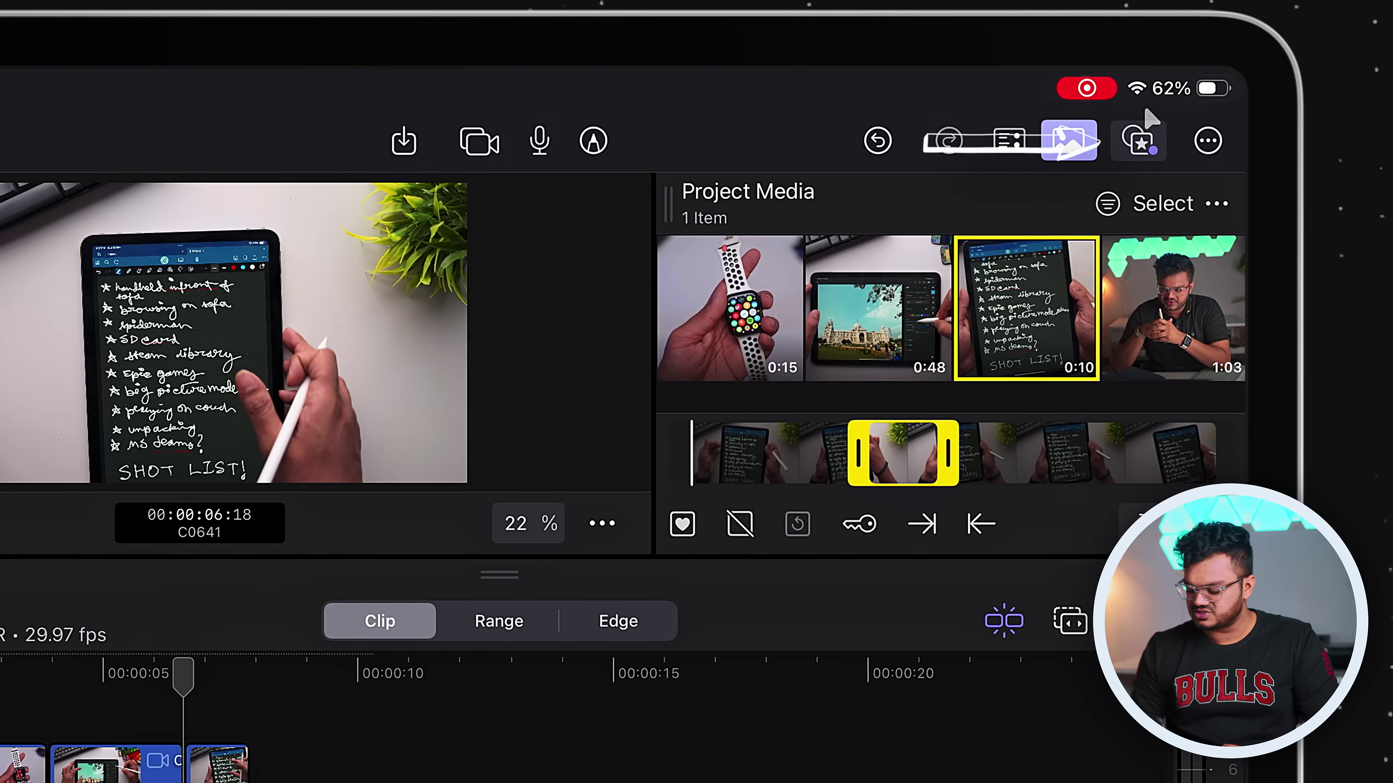
pyautogui.click(1138, 141)
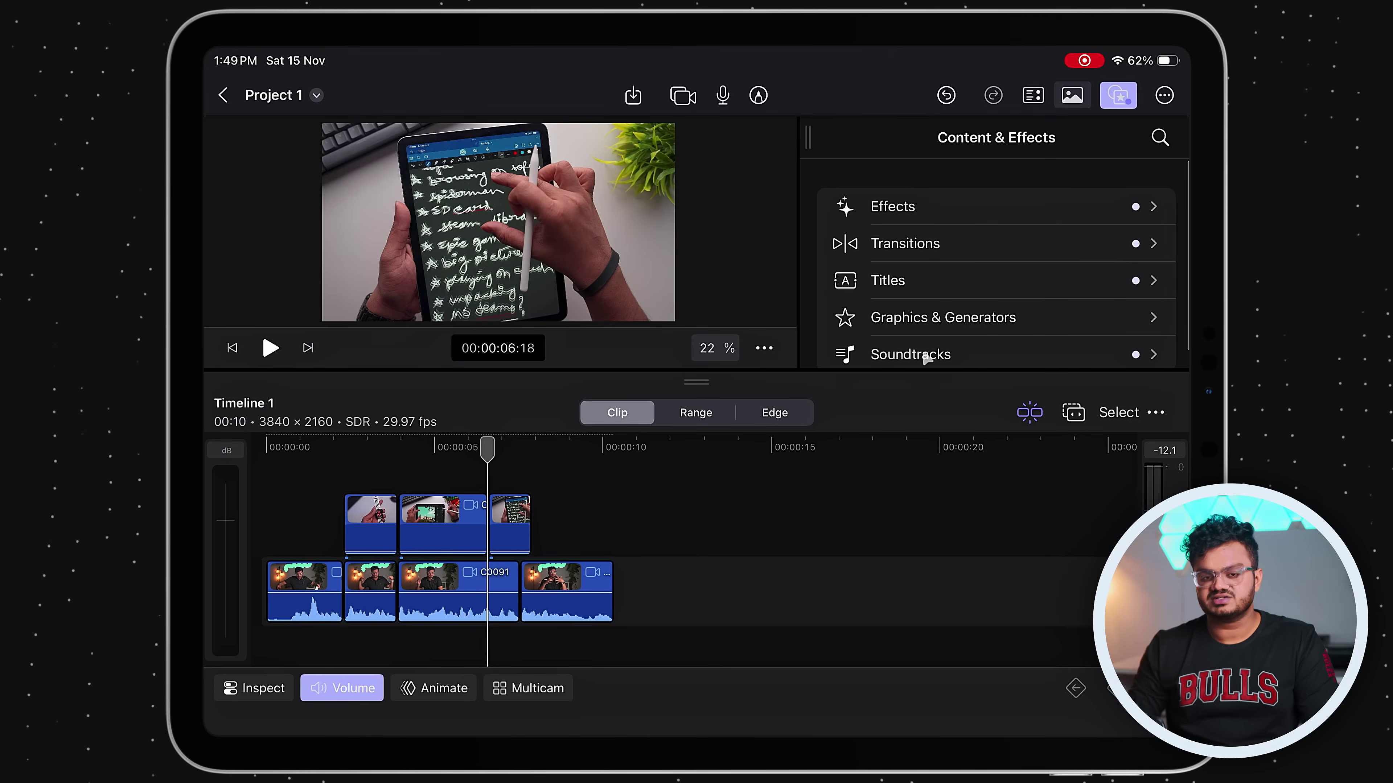
pyautogui.click(926, 355)
pyautogui.scroll(-5, 1010, 275)
pyautogui.scroll(-5, 1012, 281)
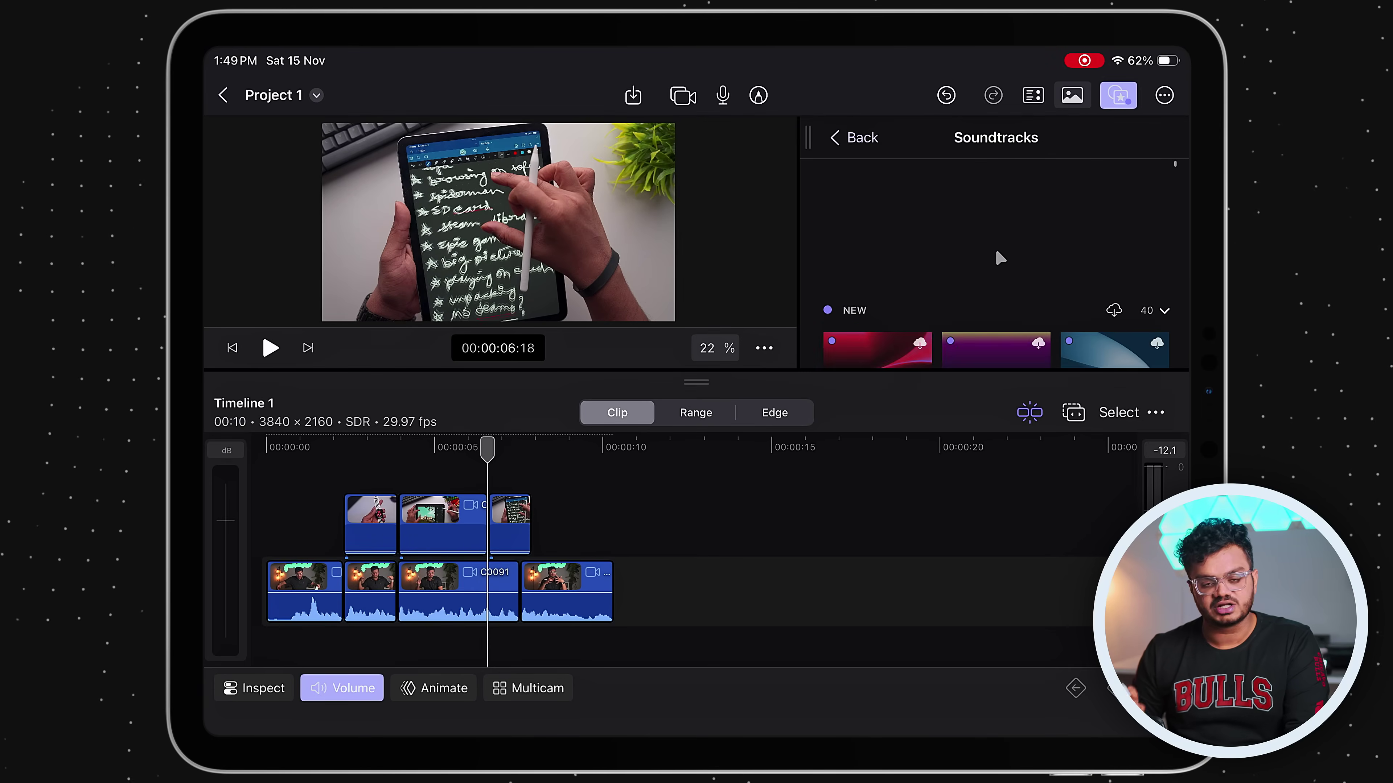
pyautogui.scroll(-2, 999, 258)
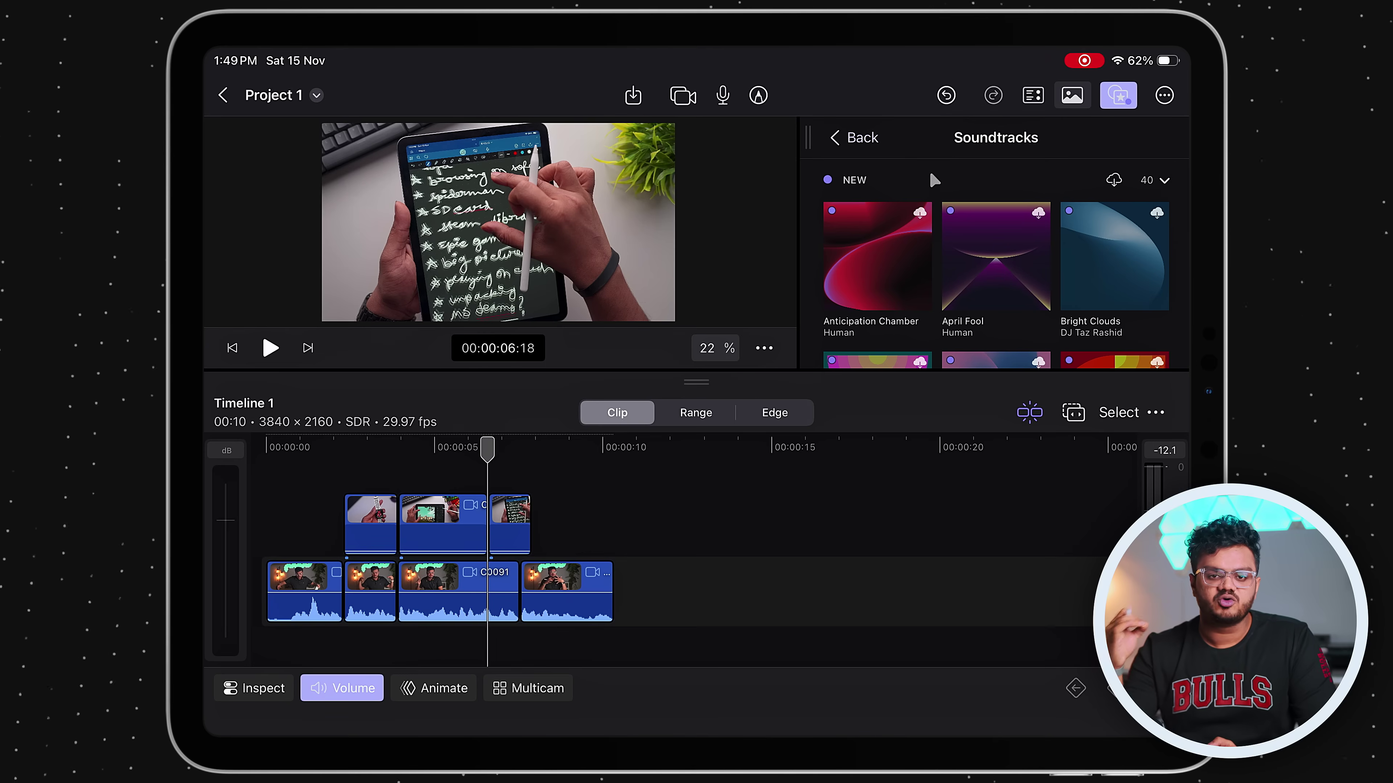
pyautogui.click(857, 144)
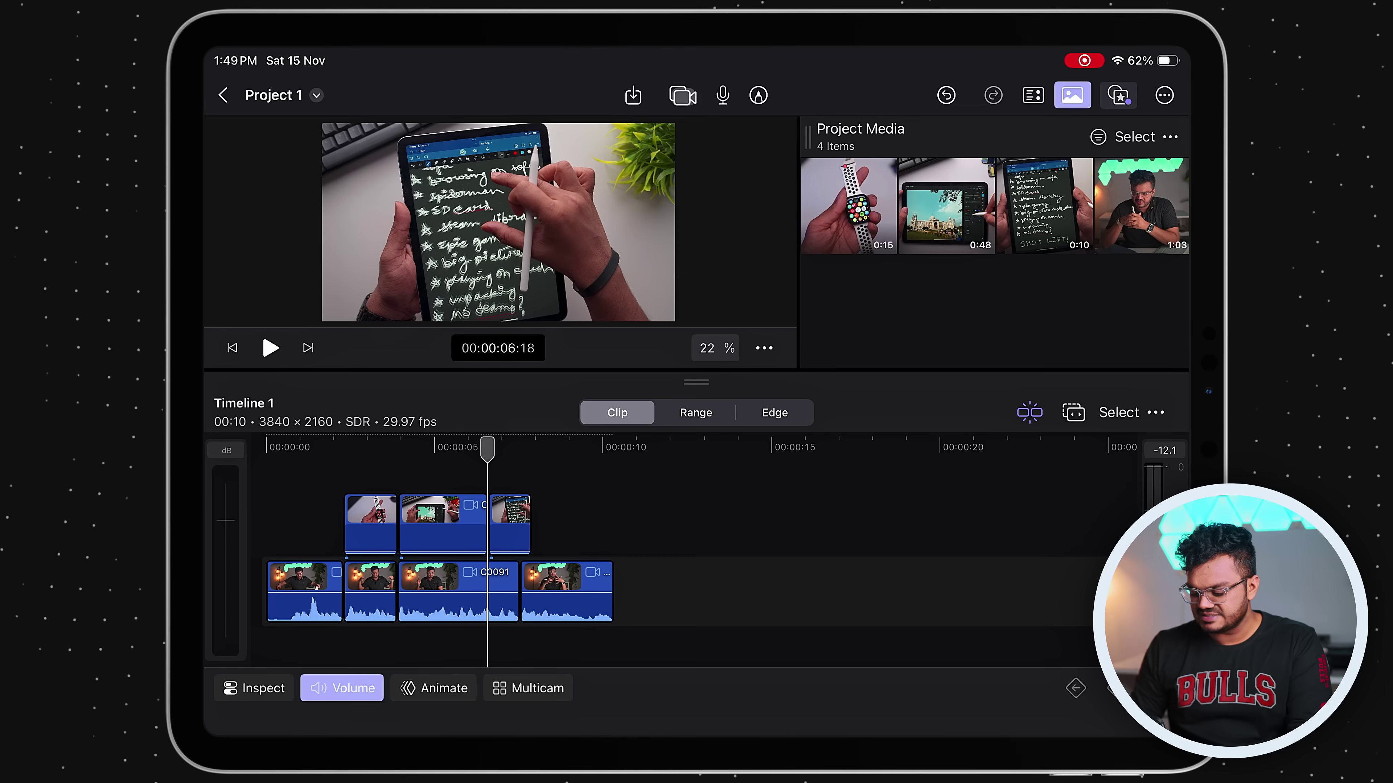
pyautogui.click(633, 95)
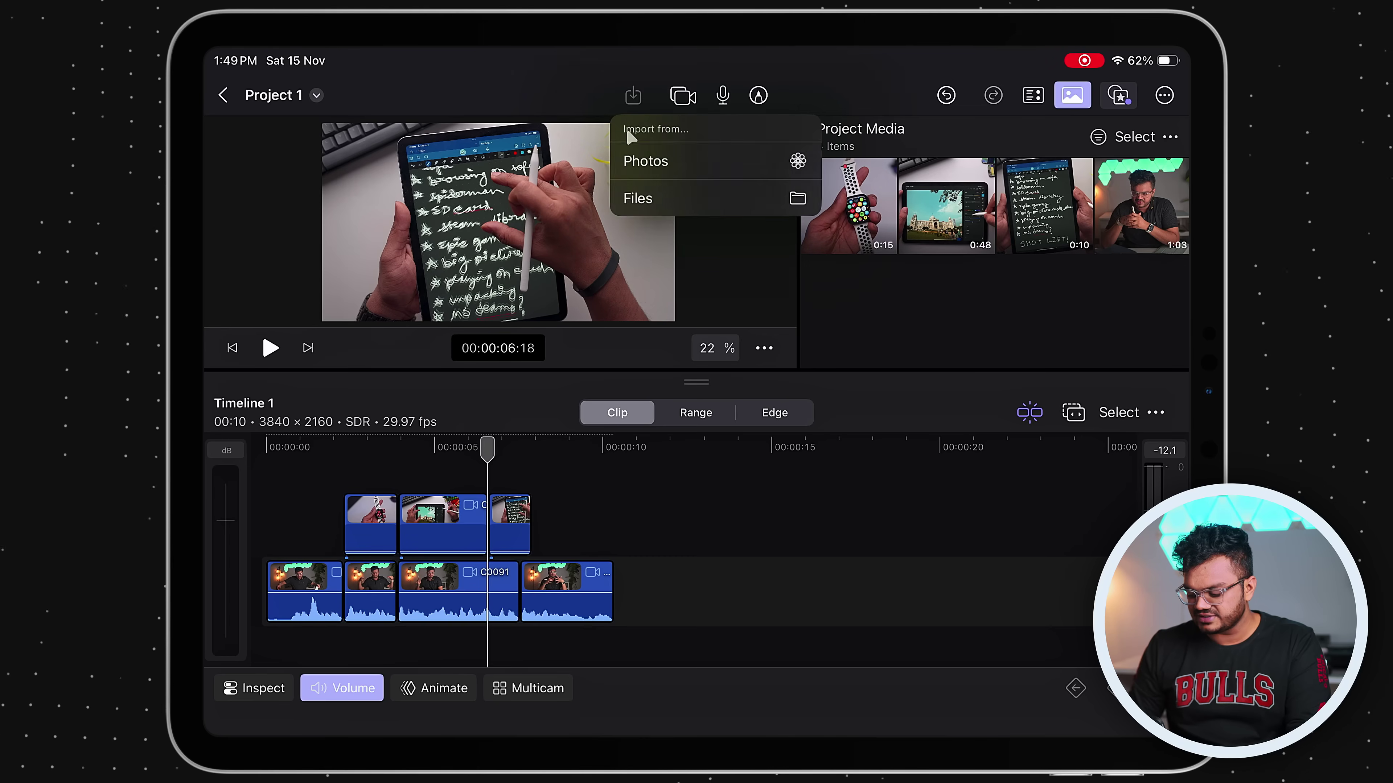
# - Import ES_Carvings - Dusty Decks from Audio > BGM > Lofi and select the 2:36 item
pyautogui.click(652, 198)
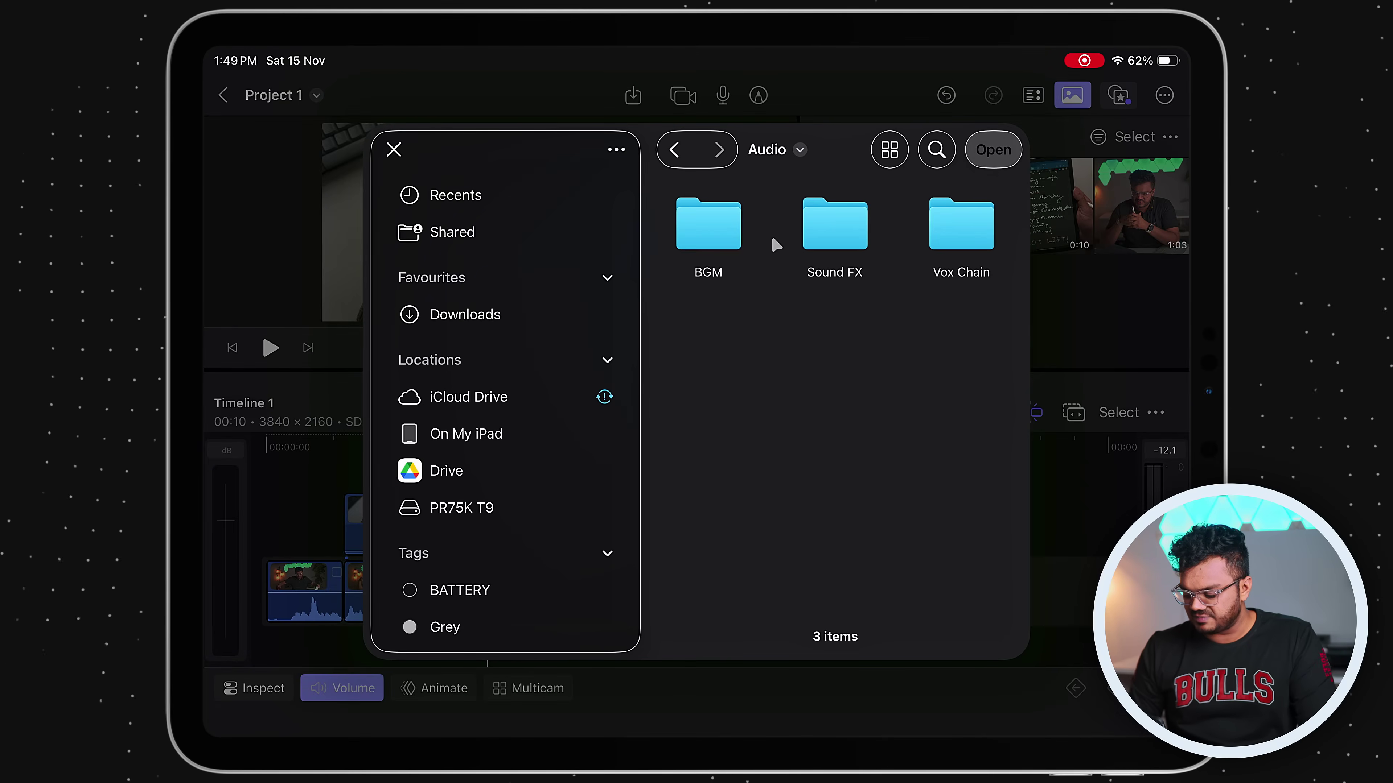
pyautogui.click(708, 225)
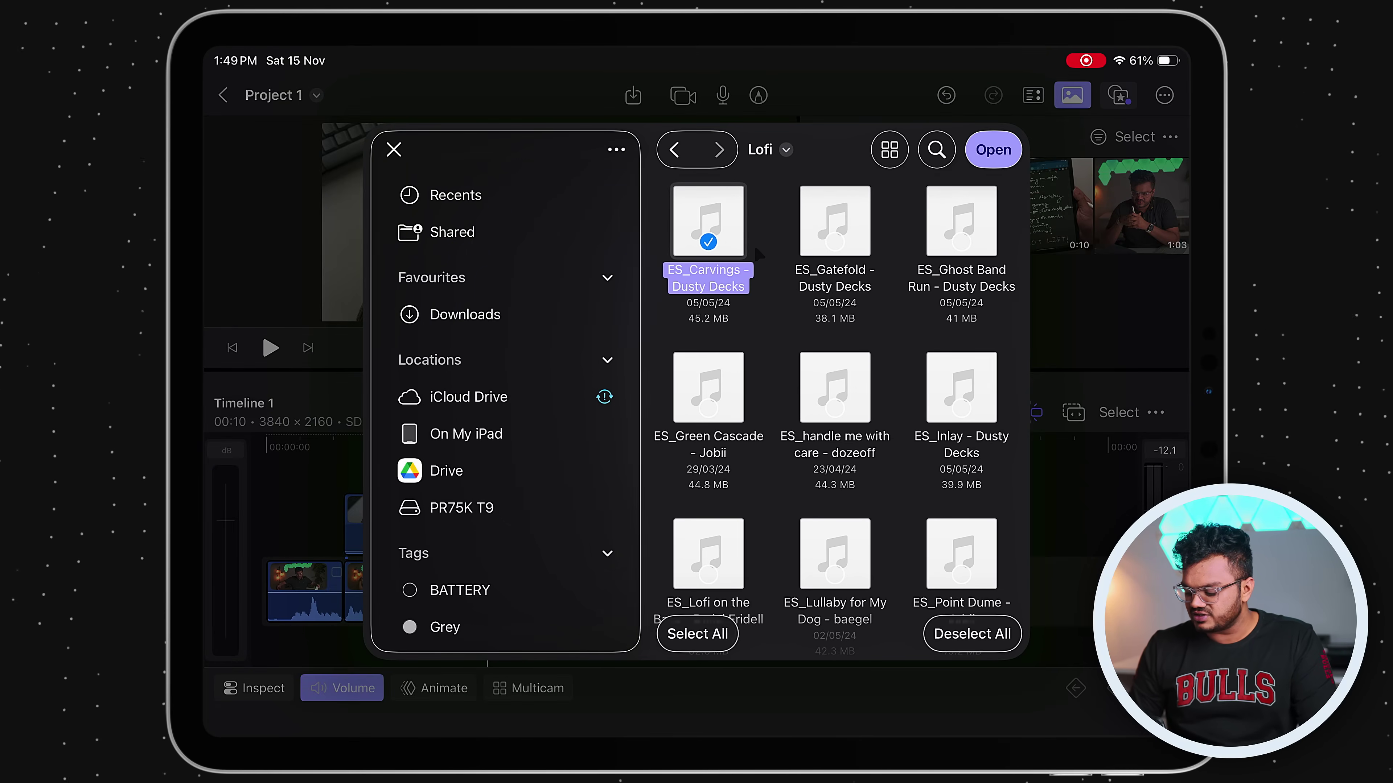
pyautogui.click(994, 149)
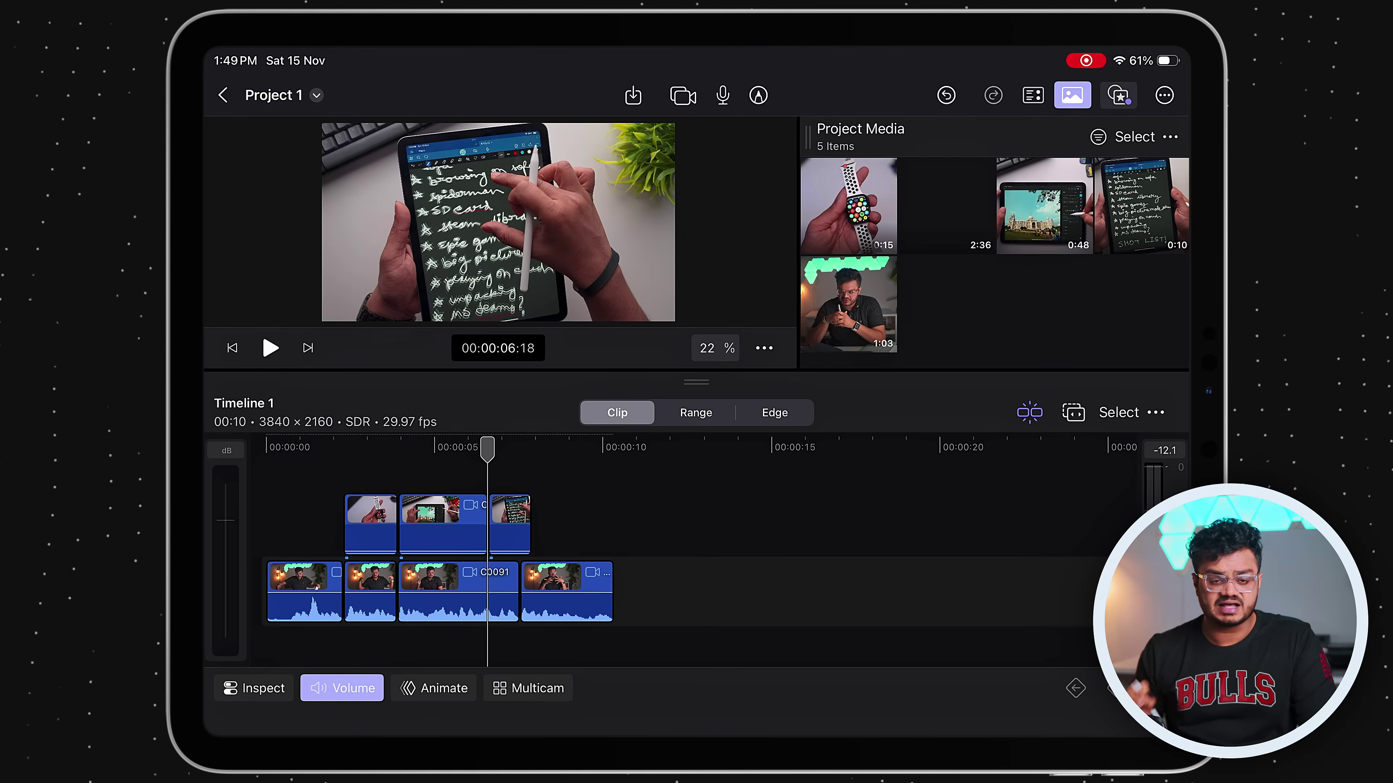
pyautogui.click(949, 194)
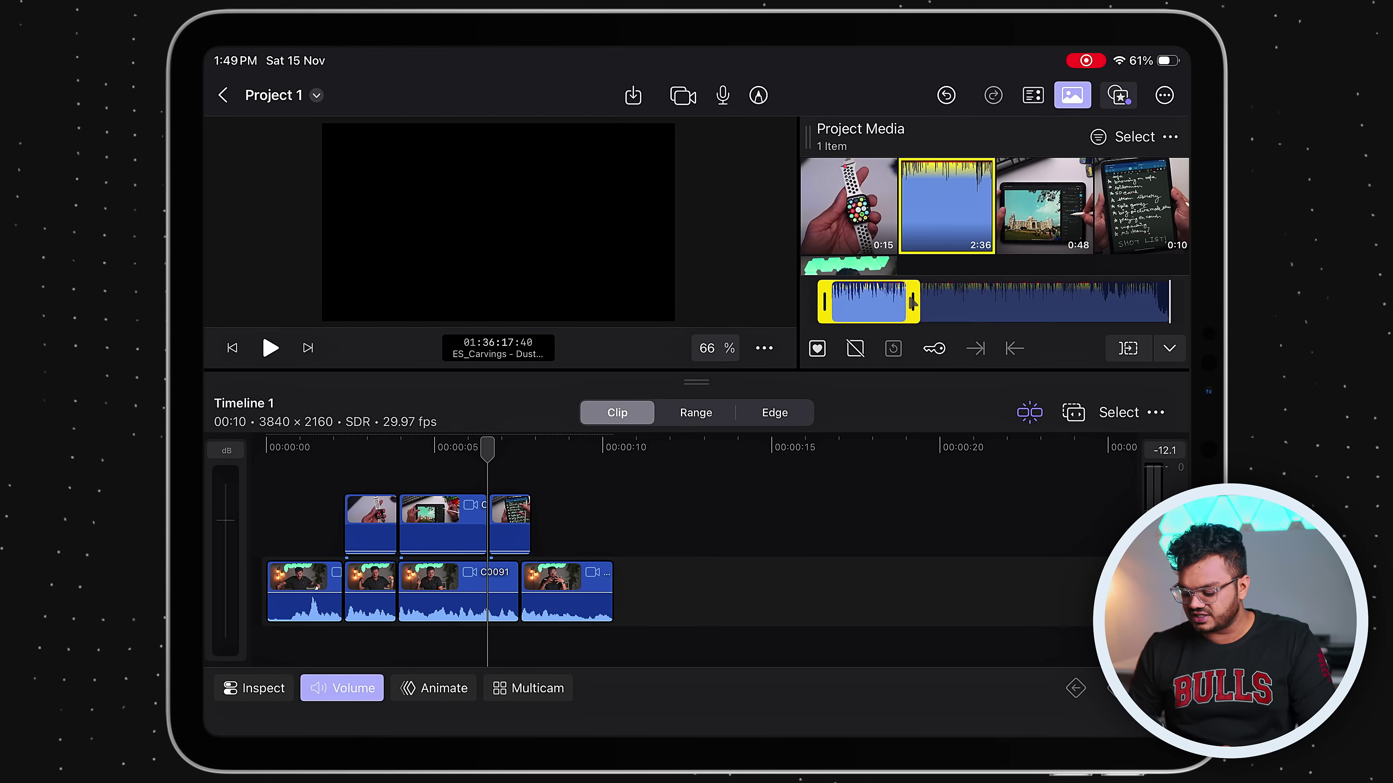
# - Place the Dusty Decks music below the storyline and return the playhead to the start
pyautogui.moveTo(870, 311); pyautogui.dragTo(422, 622)
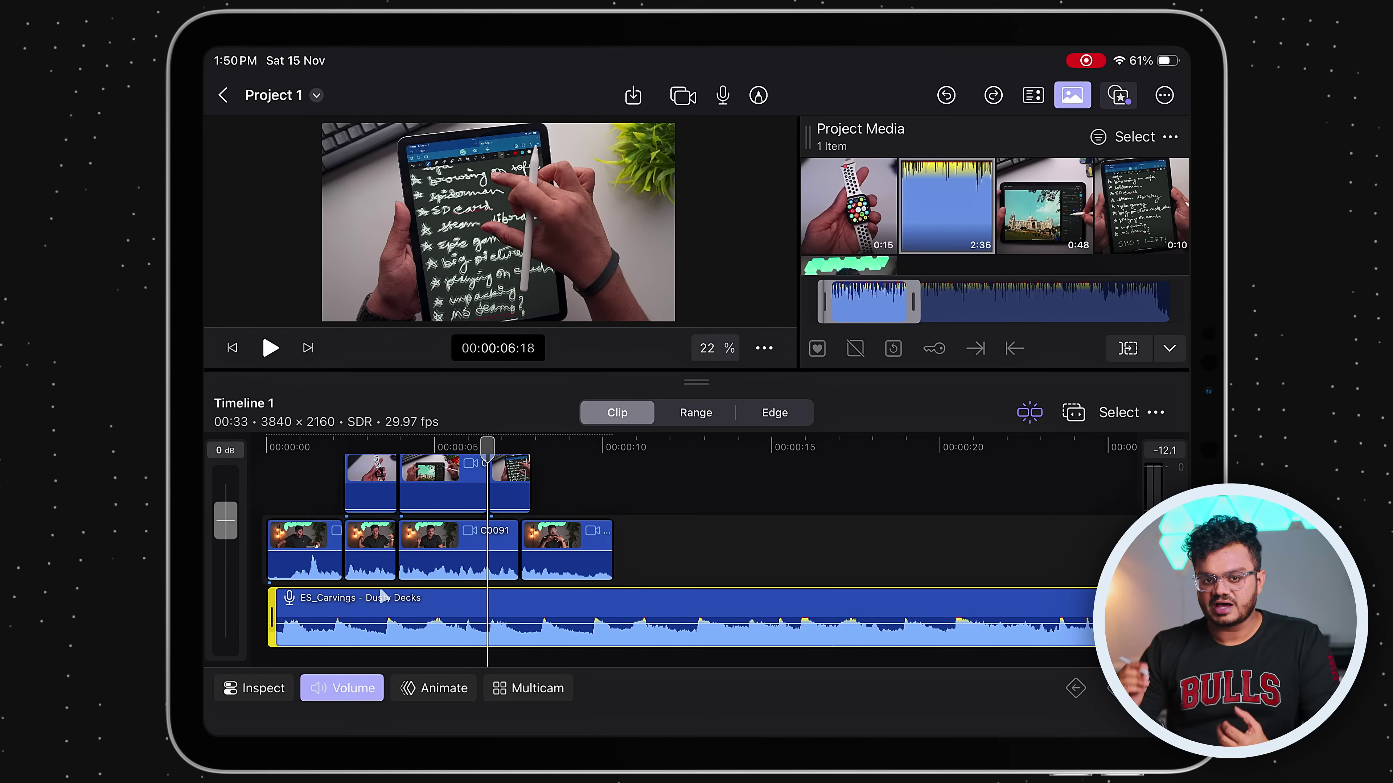
pyautogui.moveTo(295, 445); pyautogui.dragTo(246, 437)
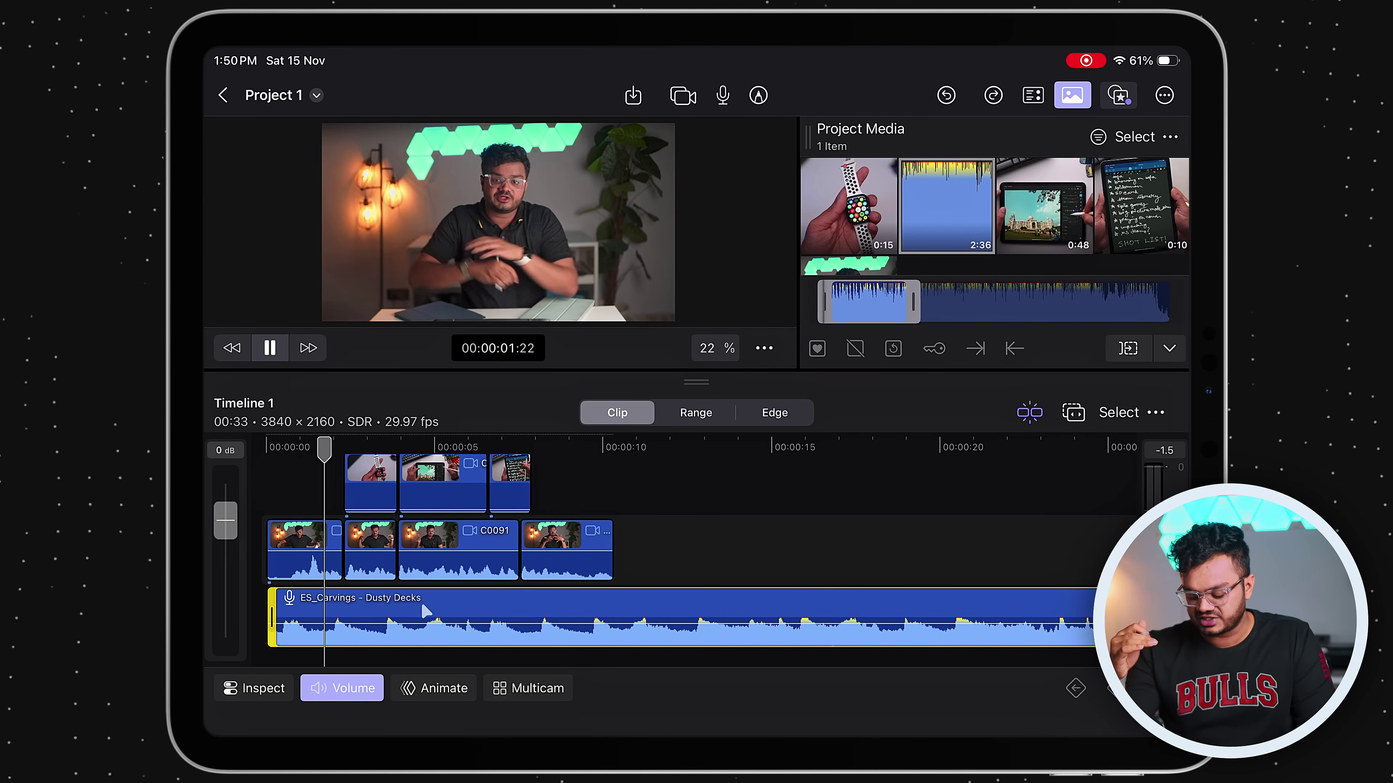
# - Play the music, set the Dusty Decks volume to -25 dB, and select the clip at 00:00:10:10
pyautogui.press('space')
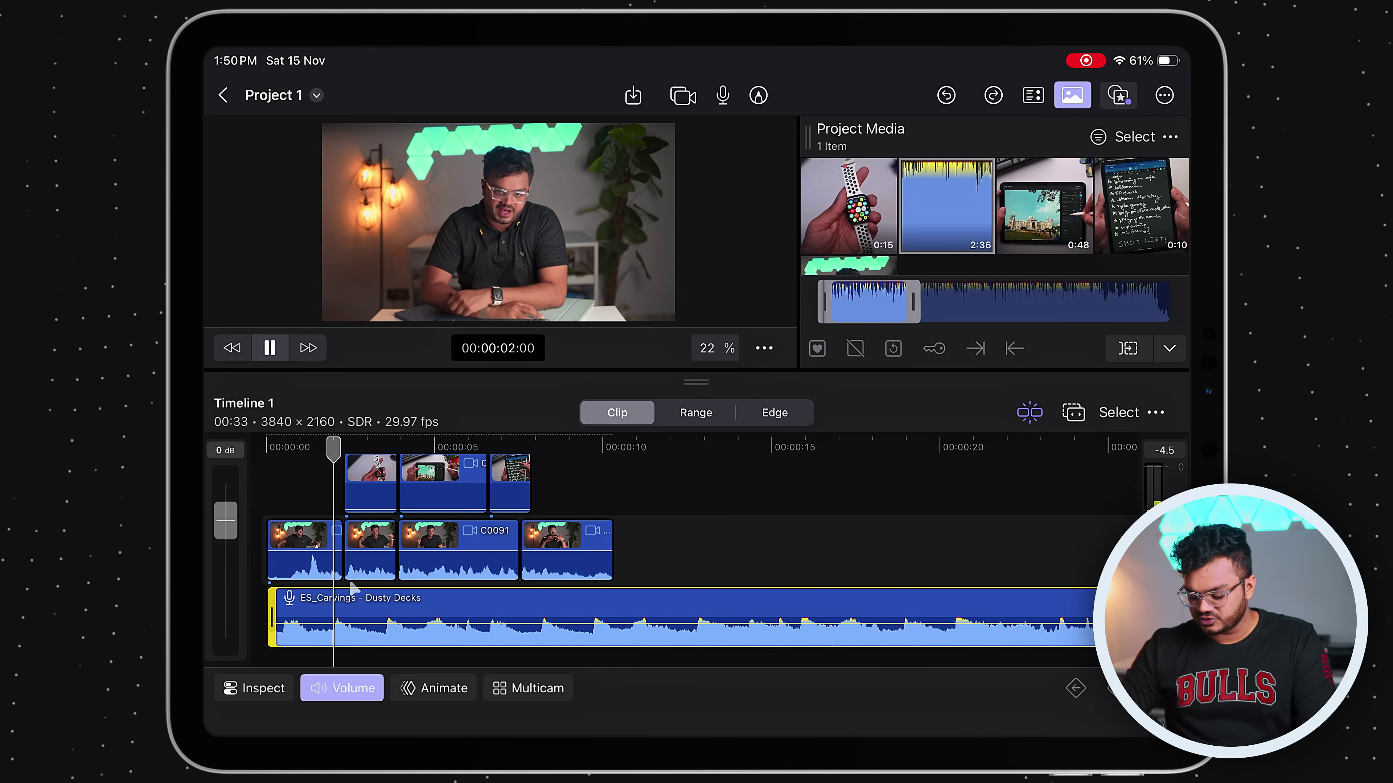
pyautogui.press('space')
pyautogui.moveTo(225, 520); pyautogui.dragTo(195, 522)
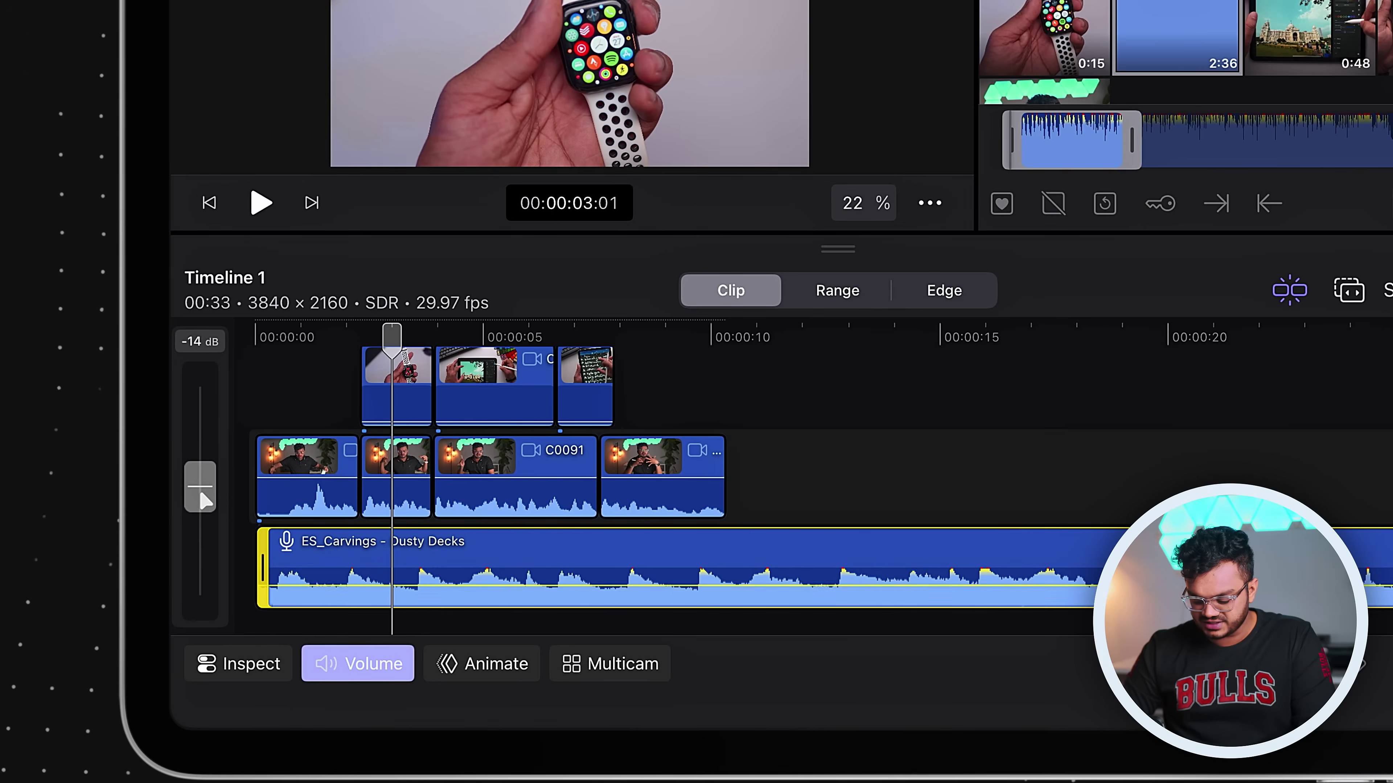
pyautogui.moveTo(216, 428); pyautogui.dragTo(194, 508)
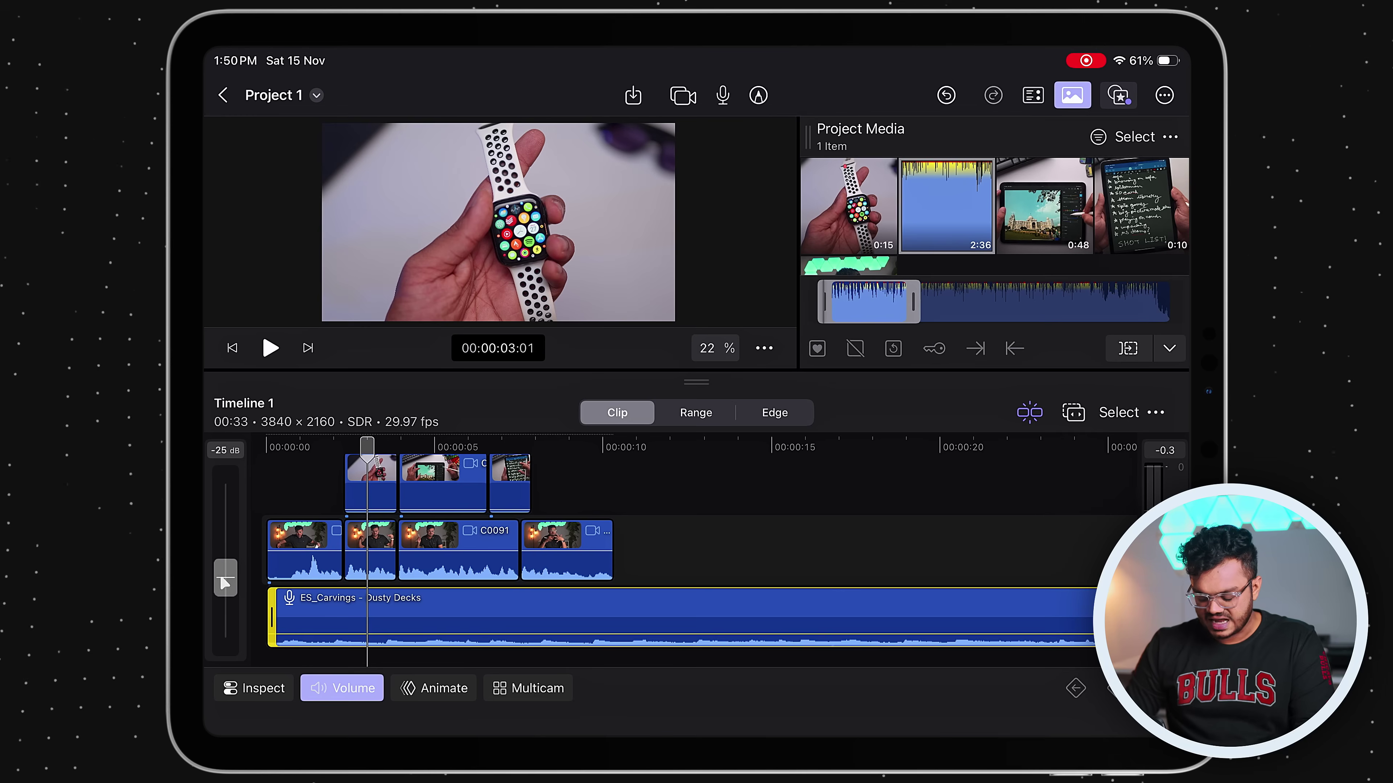
pyautogui.click(283, 449)
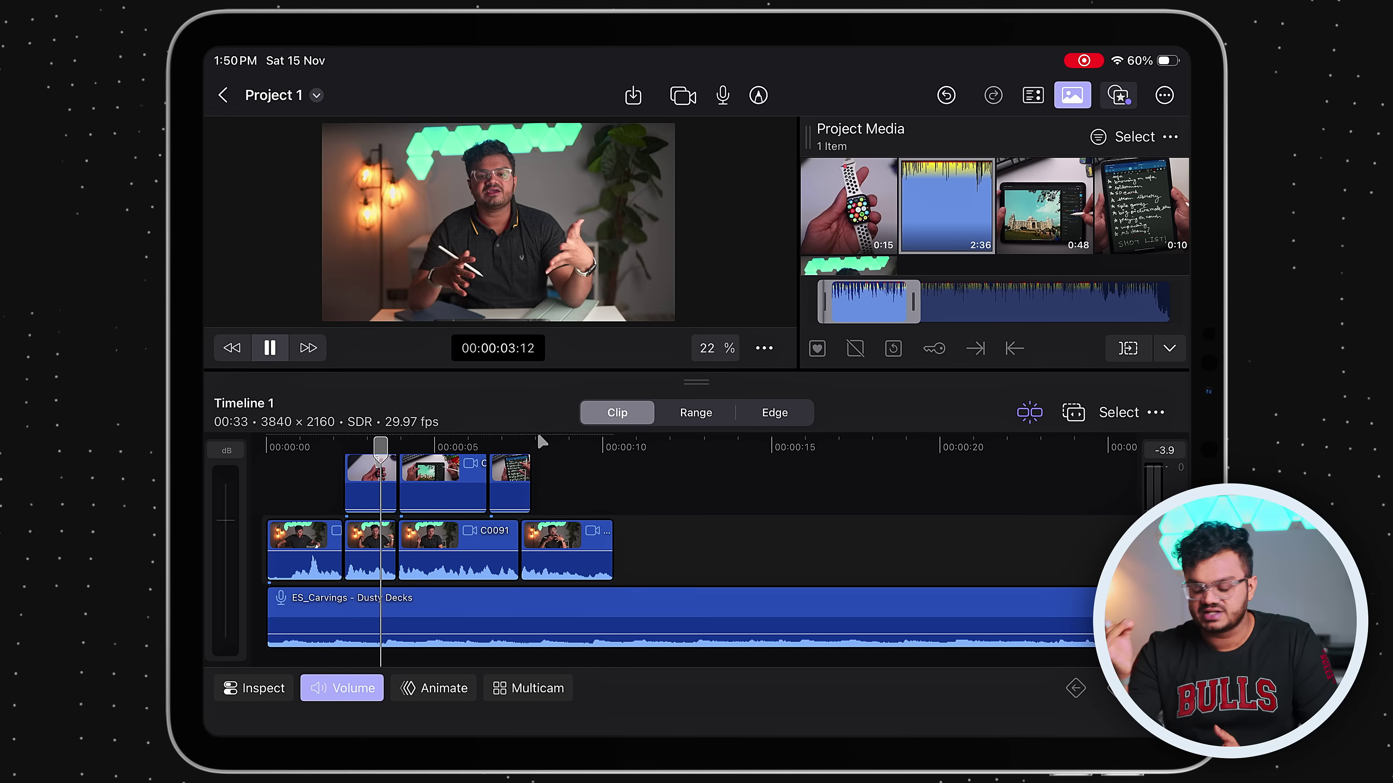
pyautogui.click(613, 449)
pyautogui.click(646, 619)
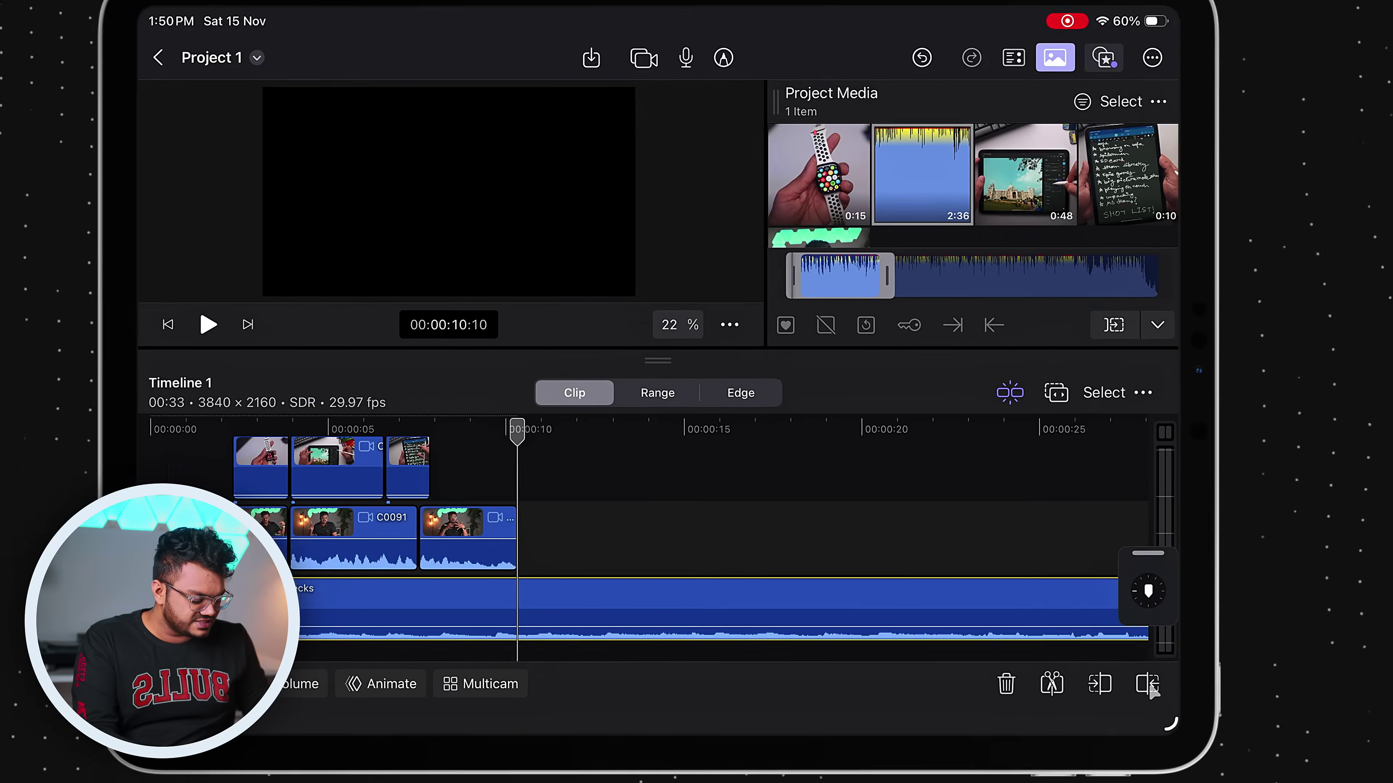
# - Trim the music to end with the 00:10 video and connect the cheap-price thumbnail from Photos
pyautogui.hotkey('alt', ']')
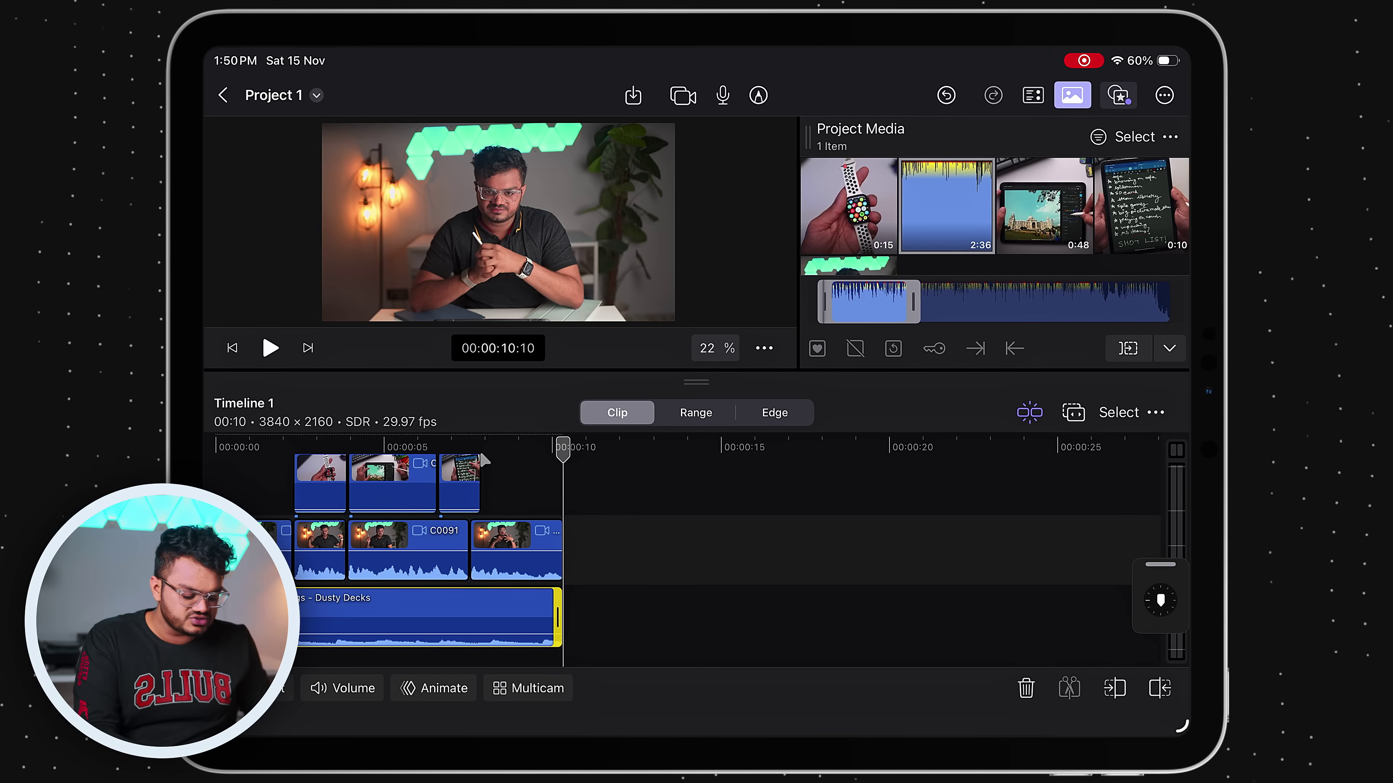
pyautogui.click(317, 445)
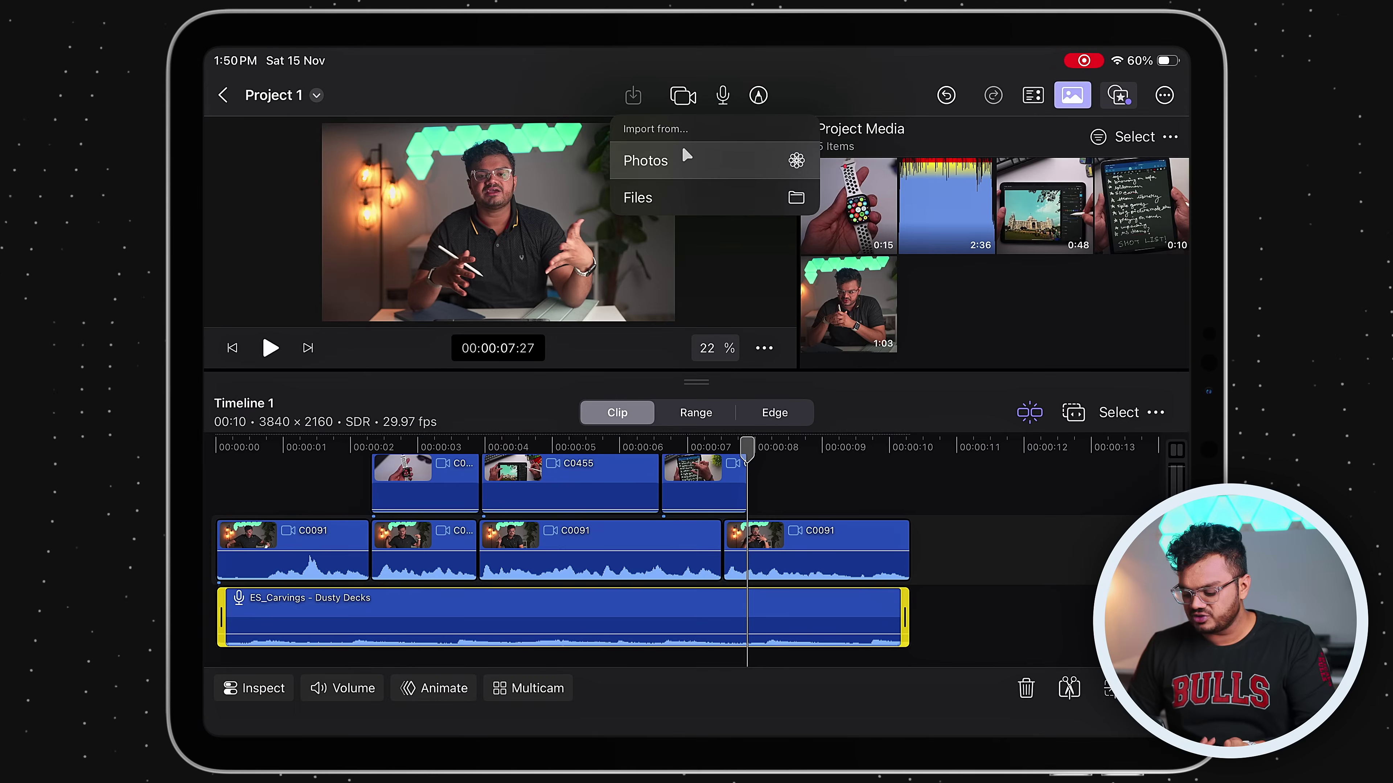
pyautogui.click(675, 154)
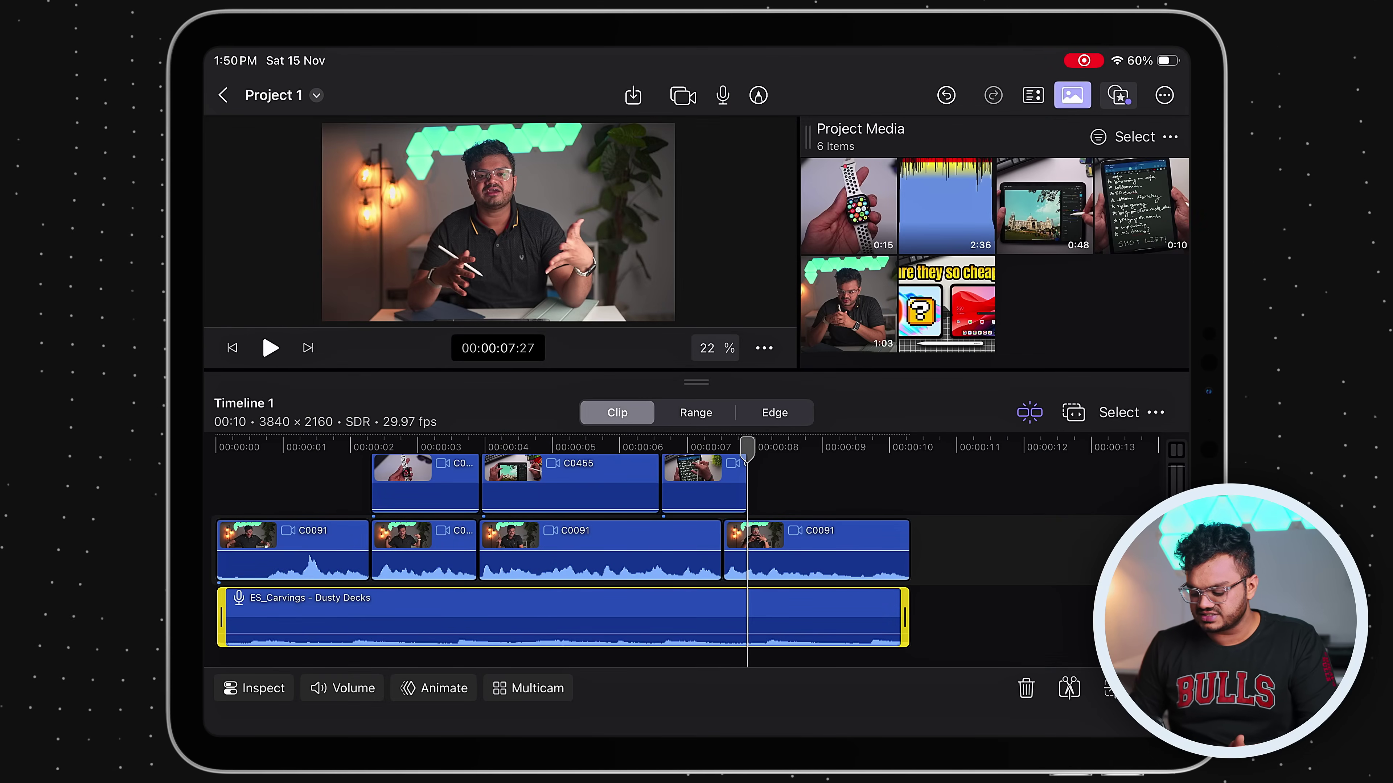
pyautogui.moveTo(821, 480); pyautogui.dragTo(803, 531)
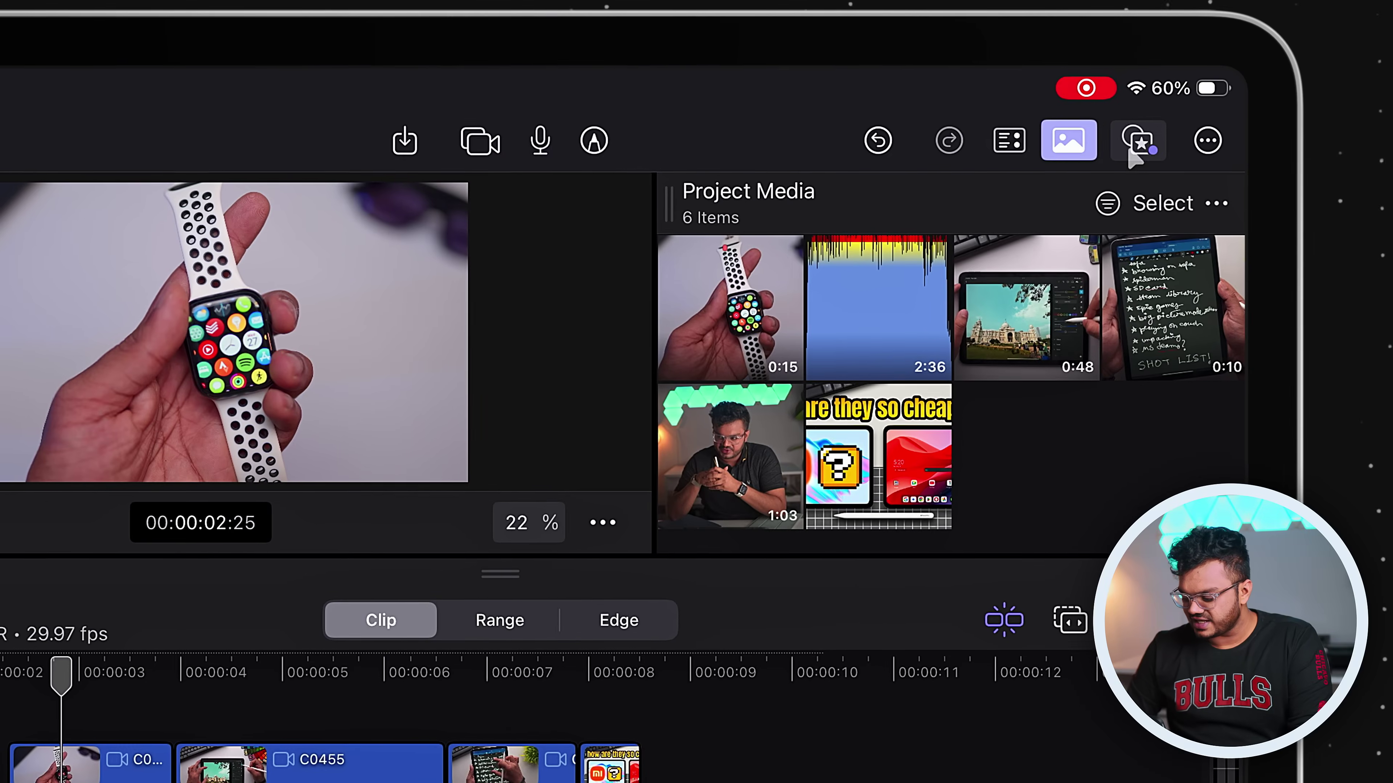
pyautogui.click(1138, 141)
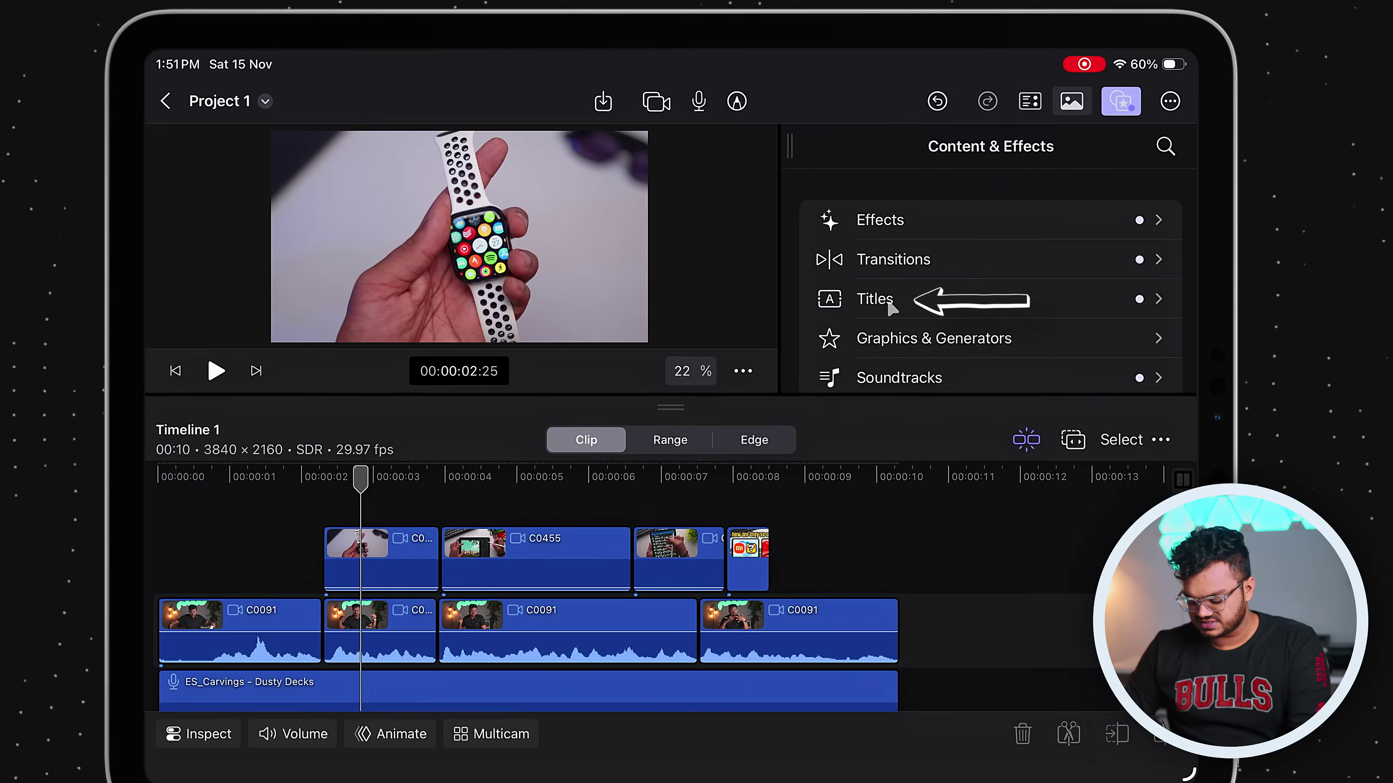
# - Drag Essential Title from the Titles browser above the clips, spanning the whole 00:10 timeline
pyautogui.click(811, 433)
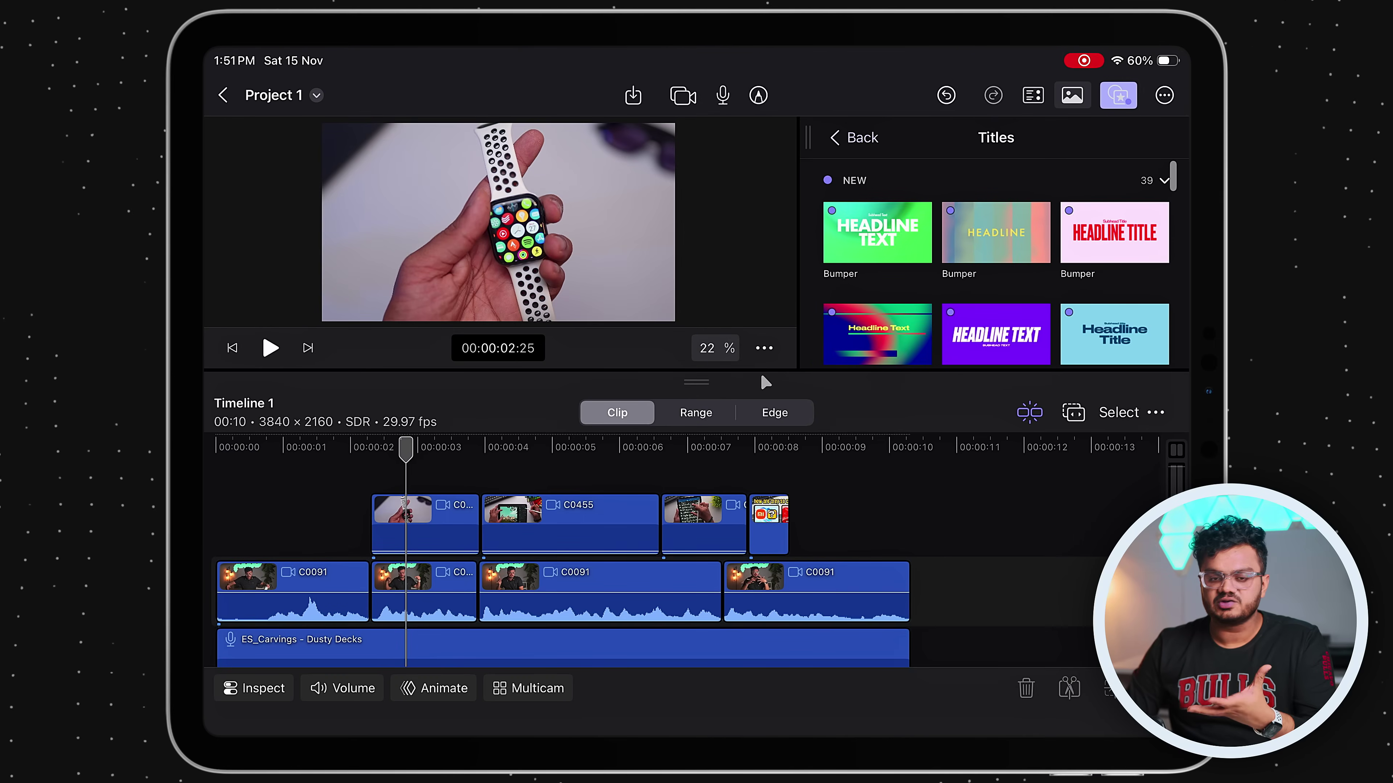
pyautogui.moveTo(694, 394); pyautogui.dragTo(680, 488)
pyautogui.scroll(-5, 1085, 284)
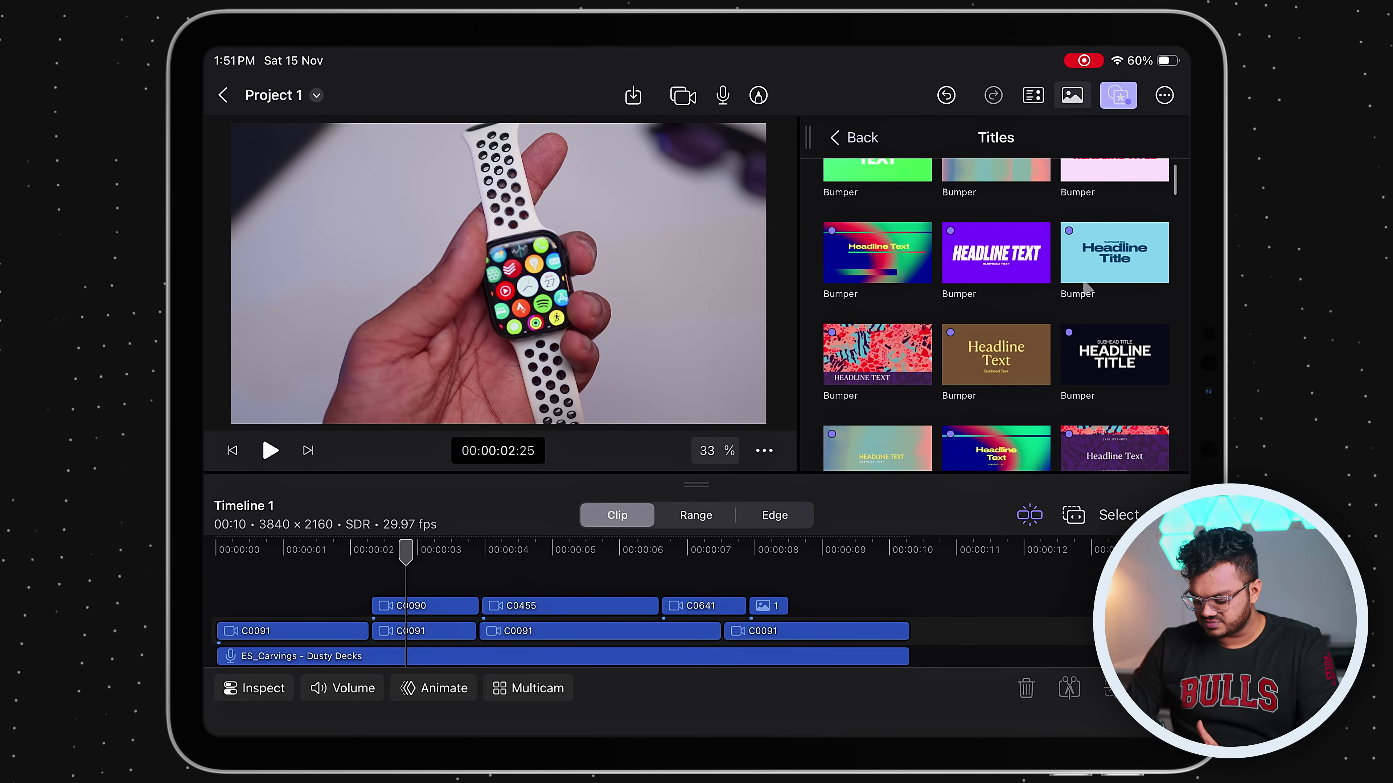
pyautogui.scroll(-10, 1085, 284)
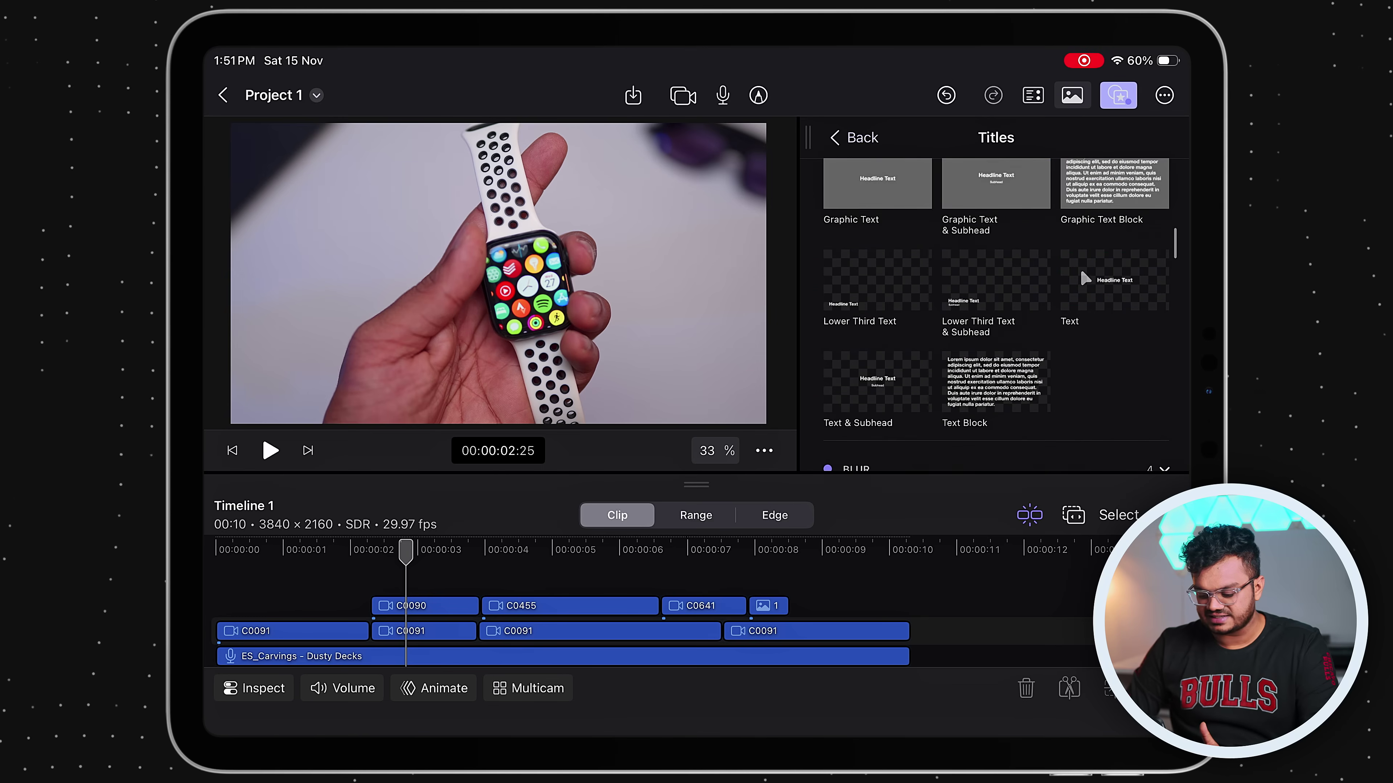
pyautogui.scroll(-15, 1084, 278)
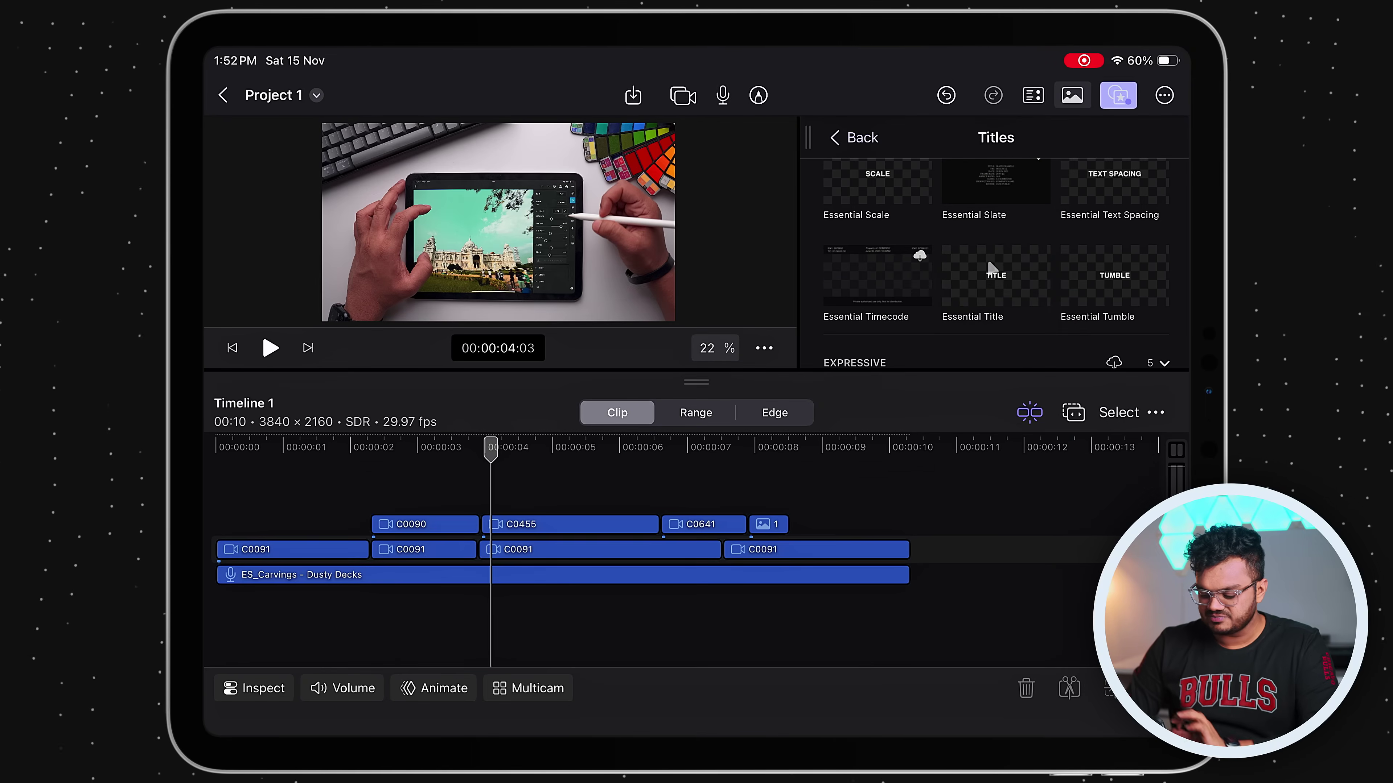
pyautogui.moveTo(994, 177); pyautogui.dragTo(493, 510)
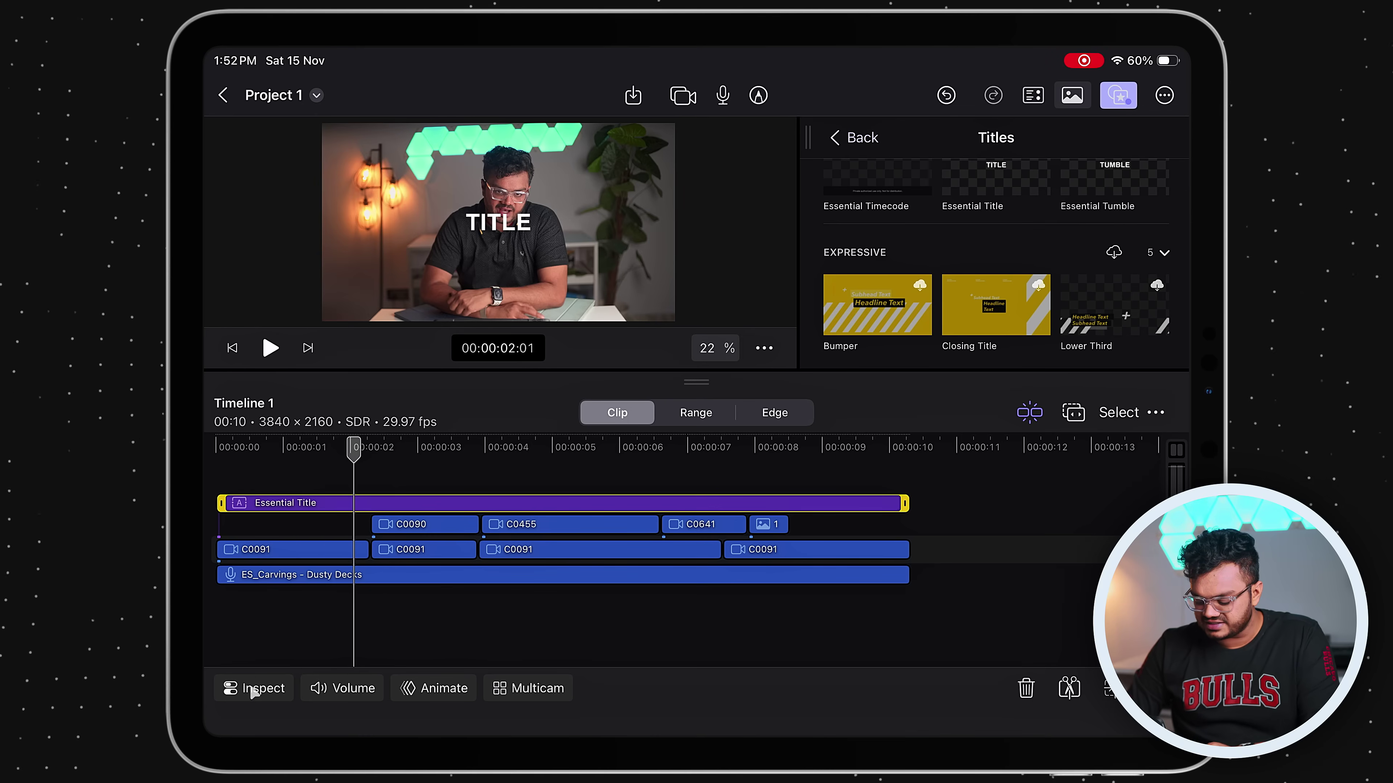
# - Change the title text from TITLE to PR75K and tint it grey
pyautogui.click(253, 688)
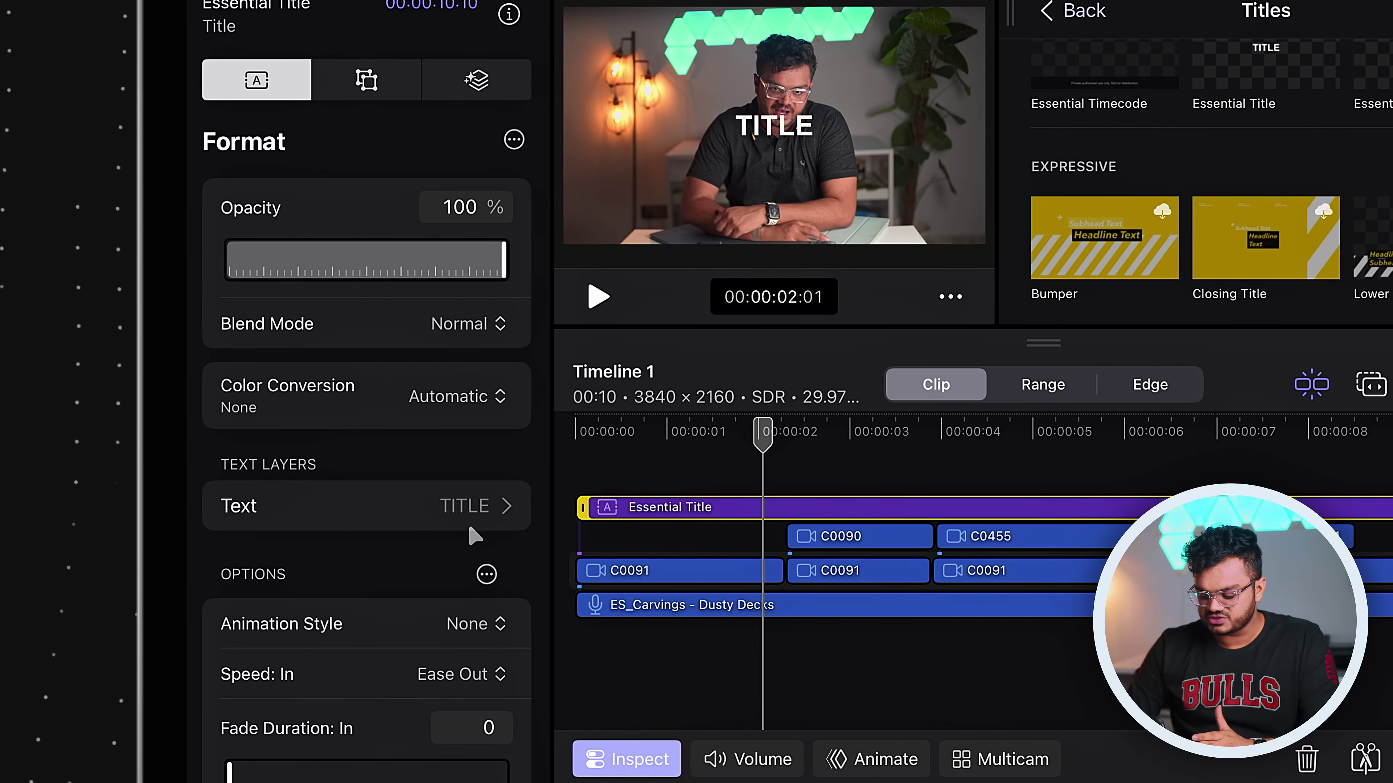
pyautogui.click(479, 518)
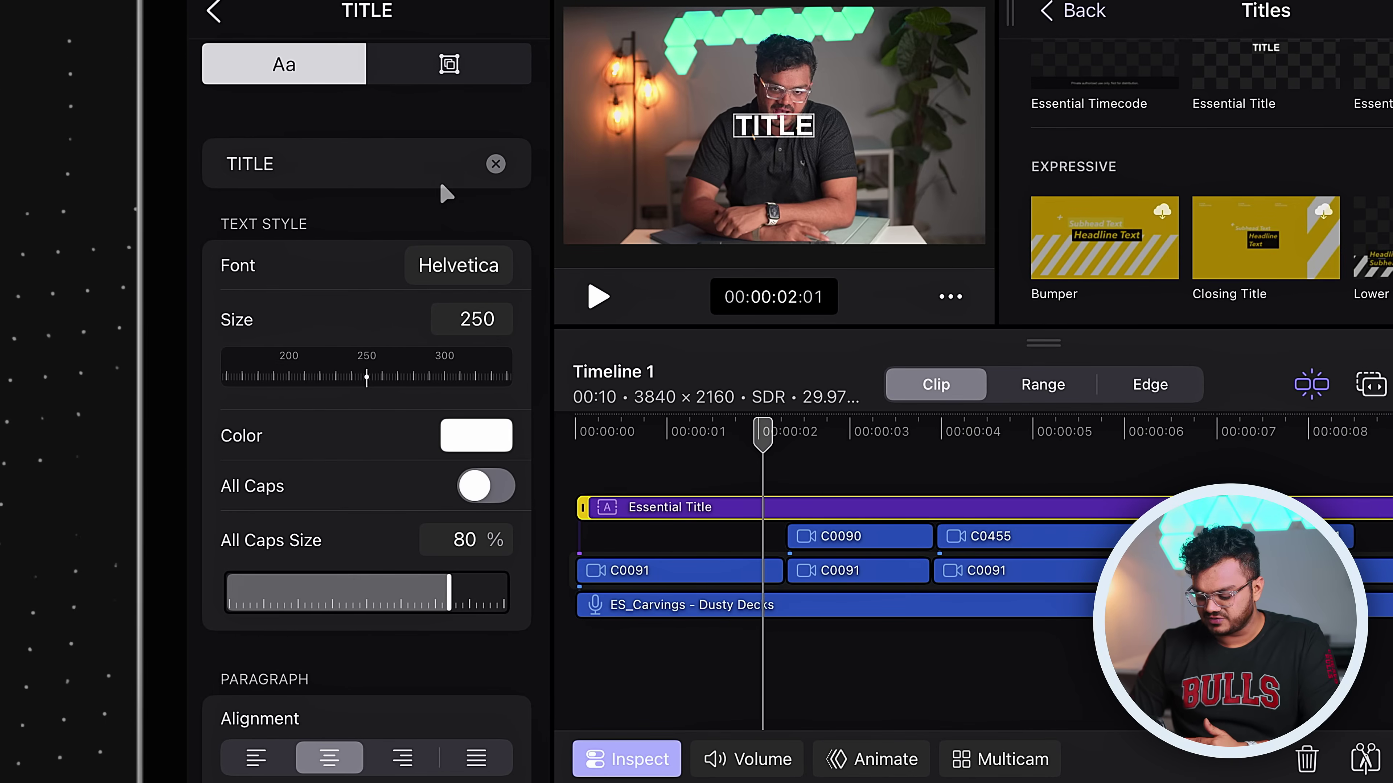
pyautogui.click(496, 164)
pyautogui.write('PR75K')
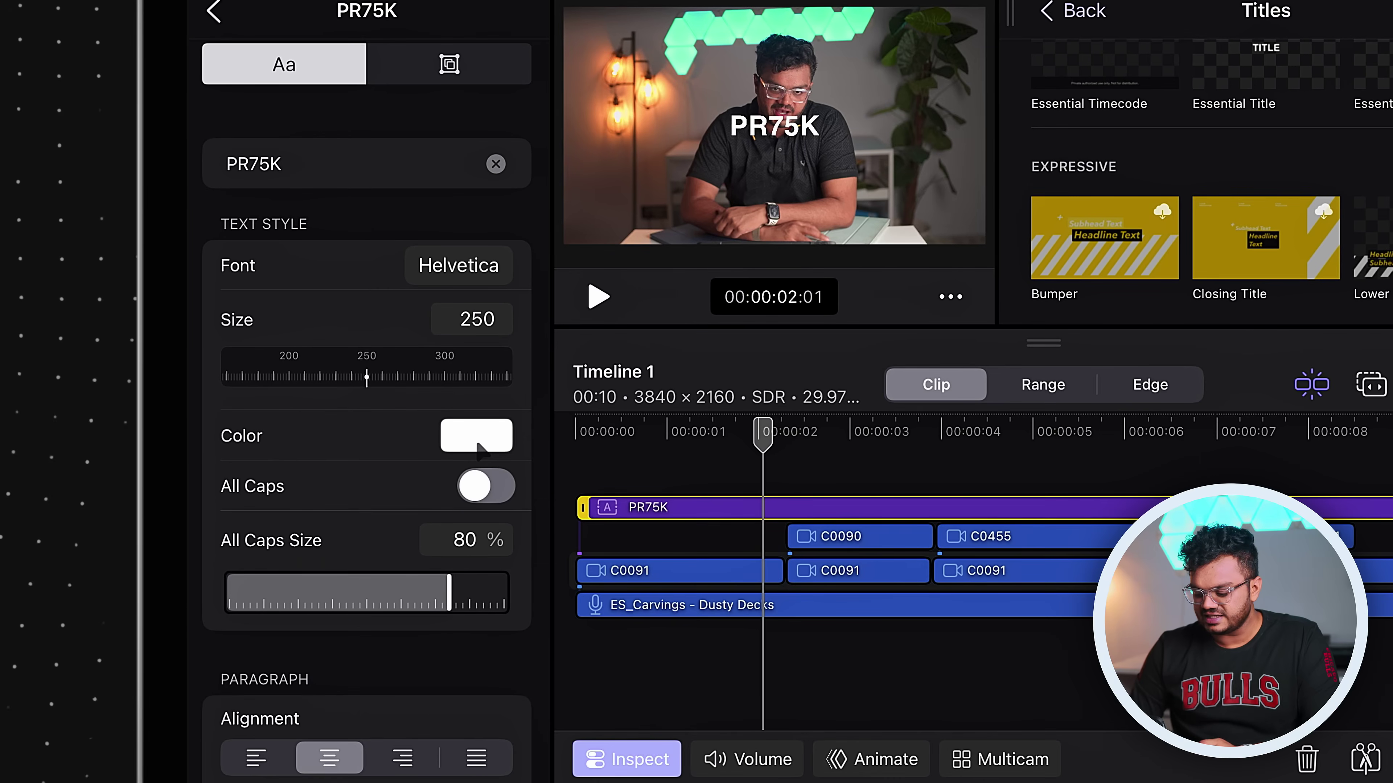
pyautogui.click(462, 609)
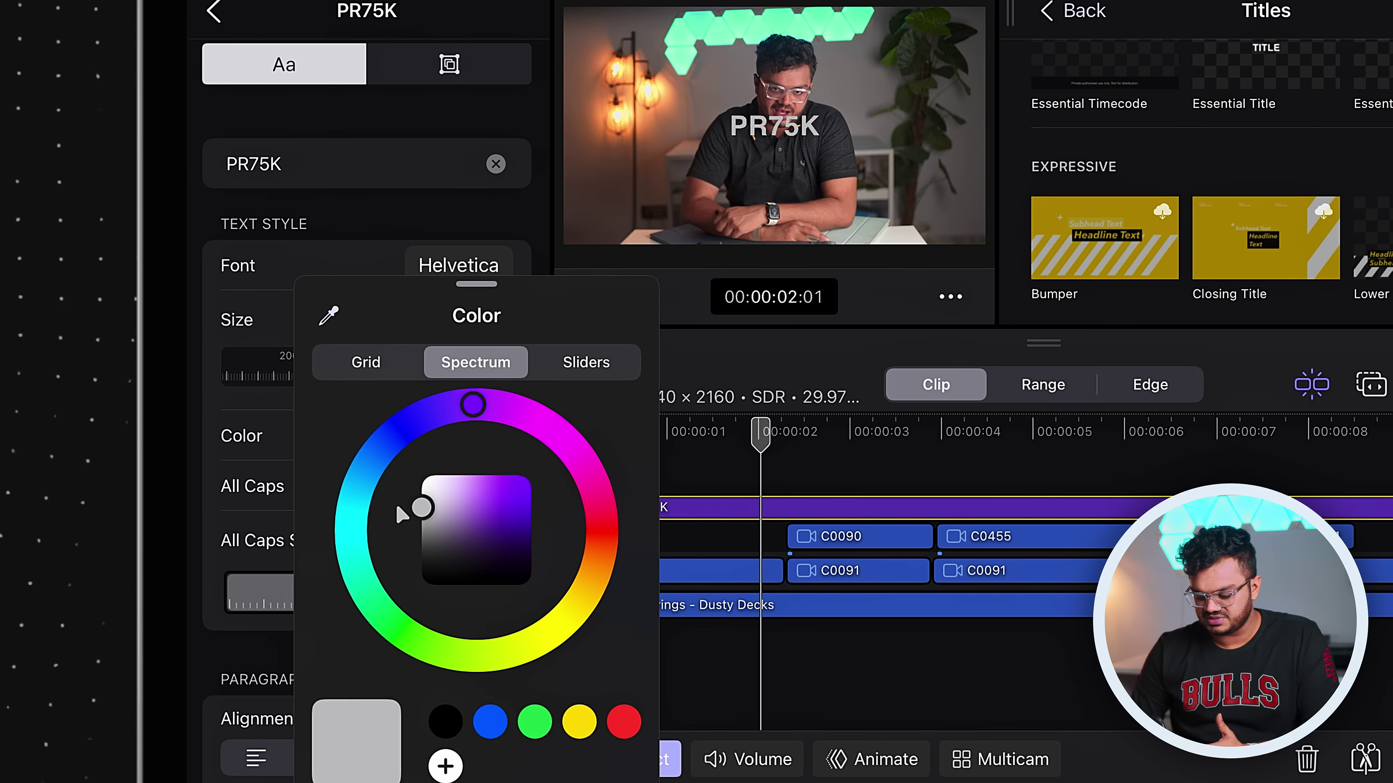
pyautogui.click(383, 224)
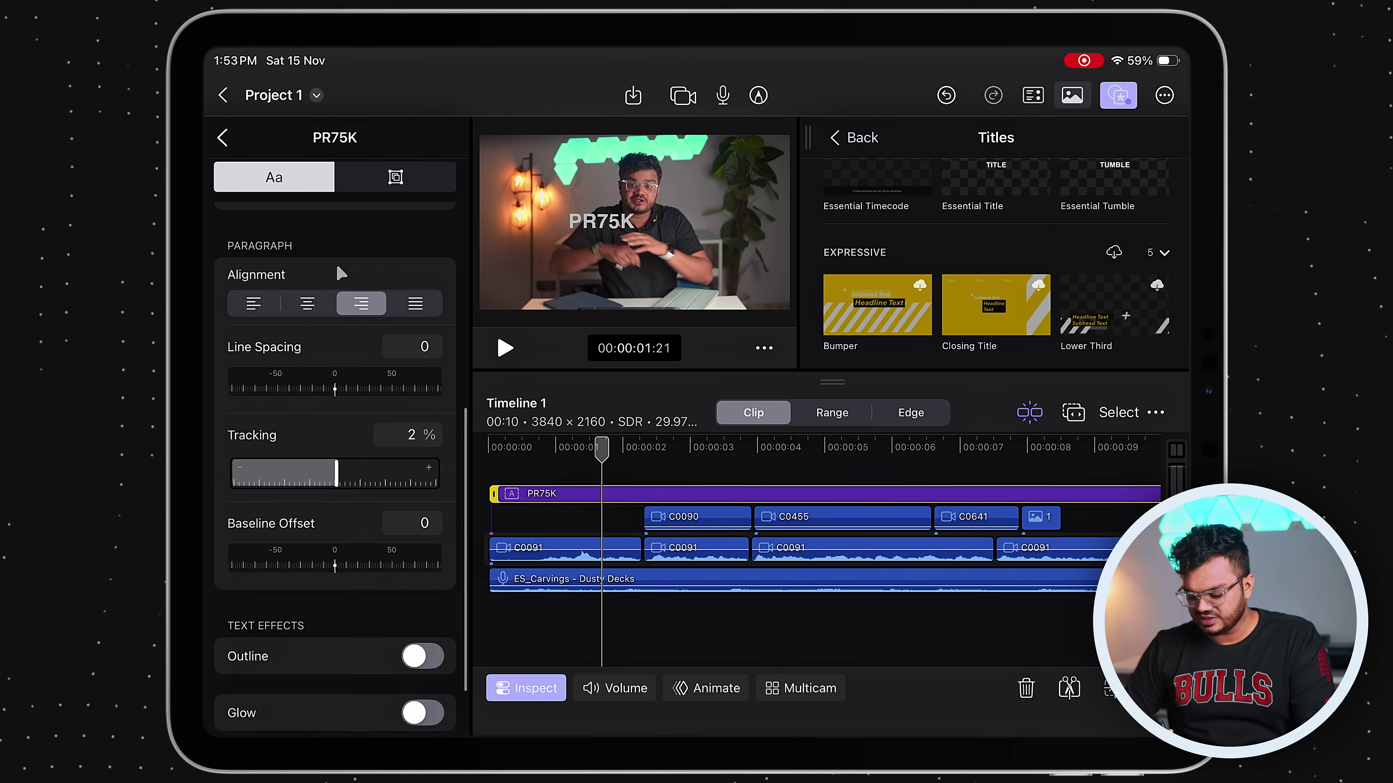
# - Move the PR75K title to the lower-left corner, at -1274, -902 px with 65% scale
pyautogui.scroll(-3, 339, 272)
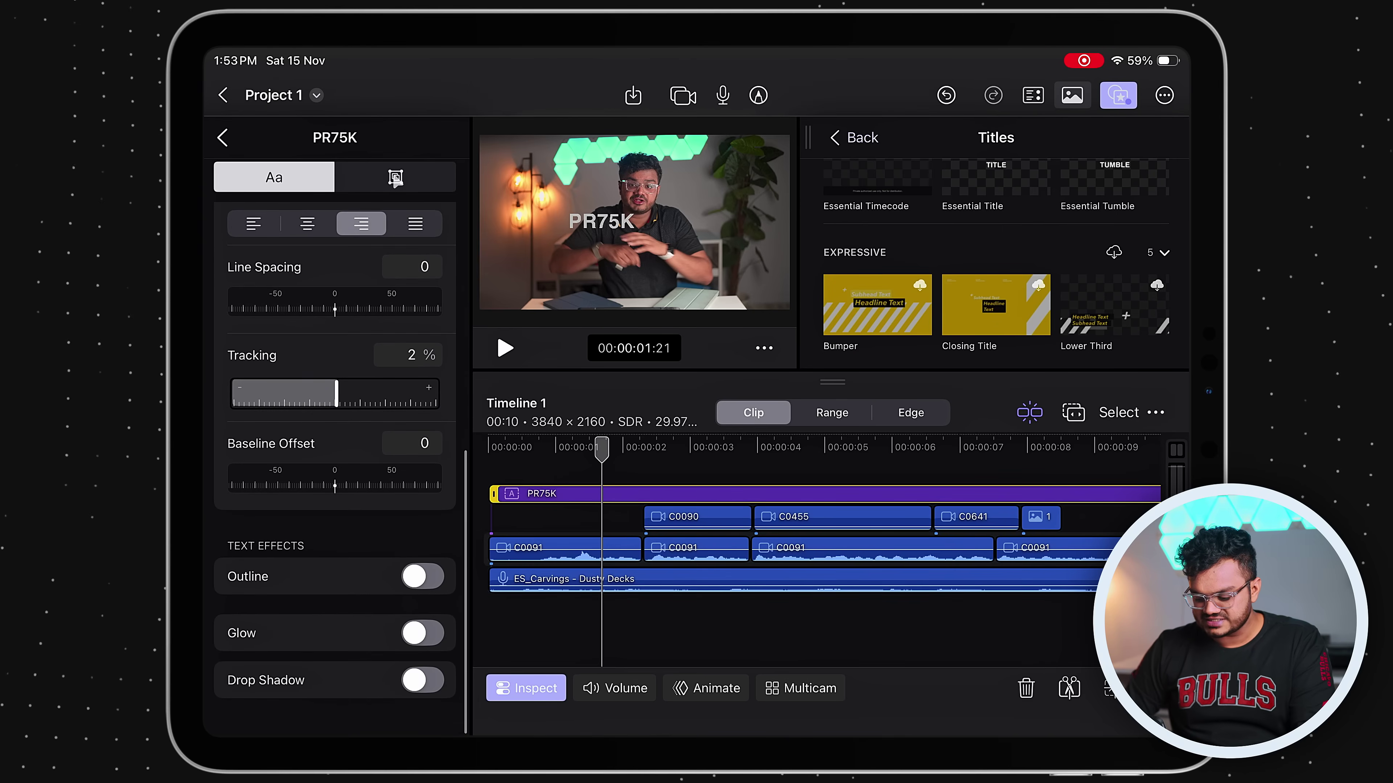
pyautogui.click(393, 179)
pyautogui.click(582, 496)
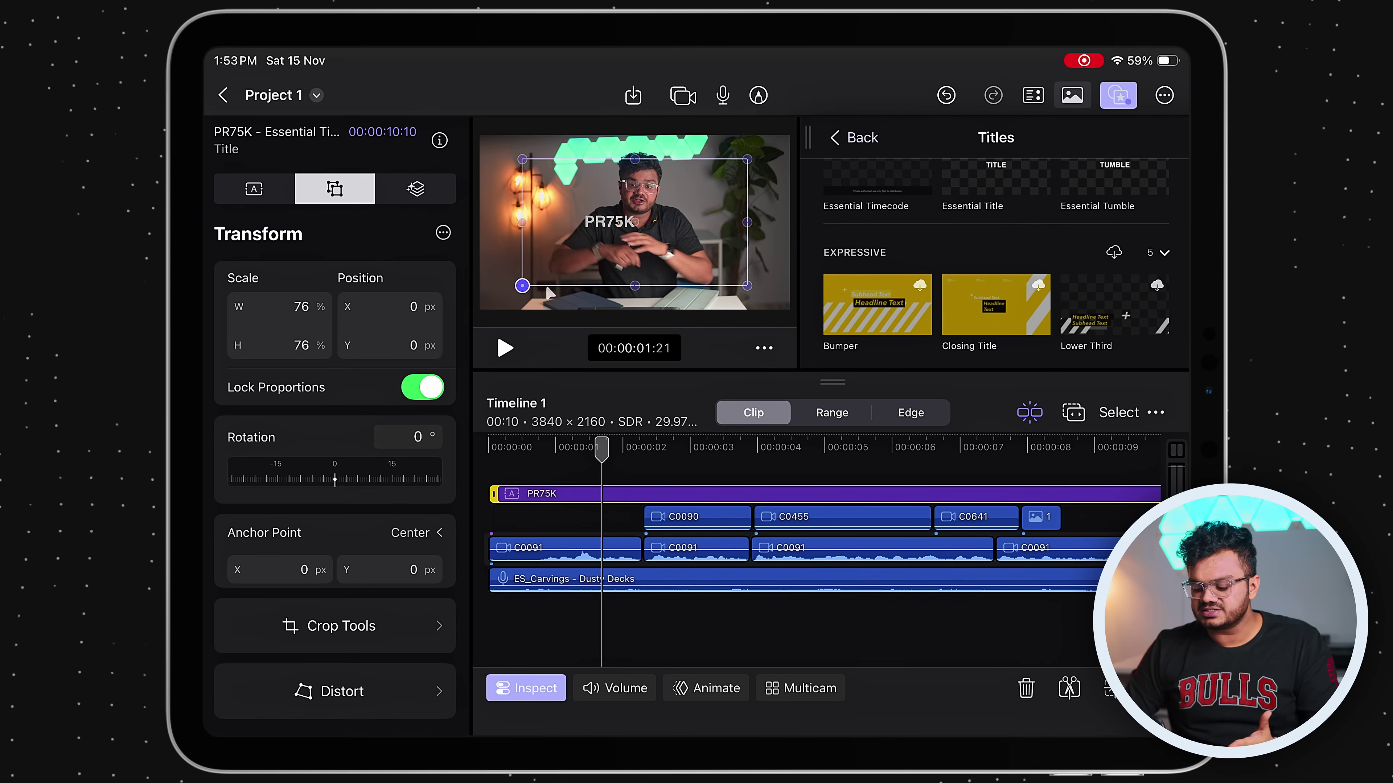
pyautogui.moveTo(606, 238); pyautogui.dragTo(547, 304)
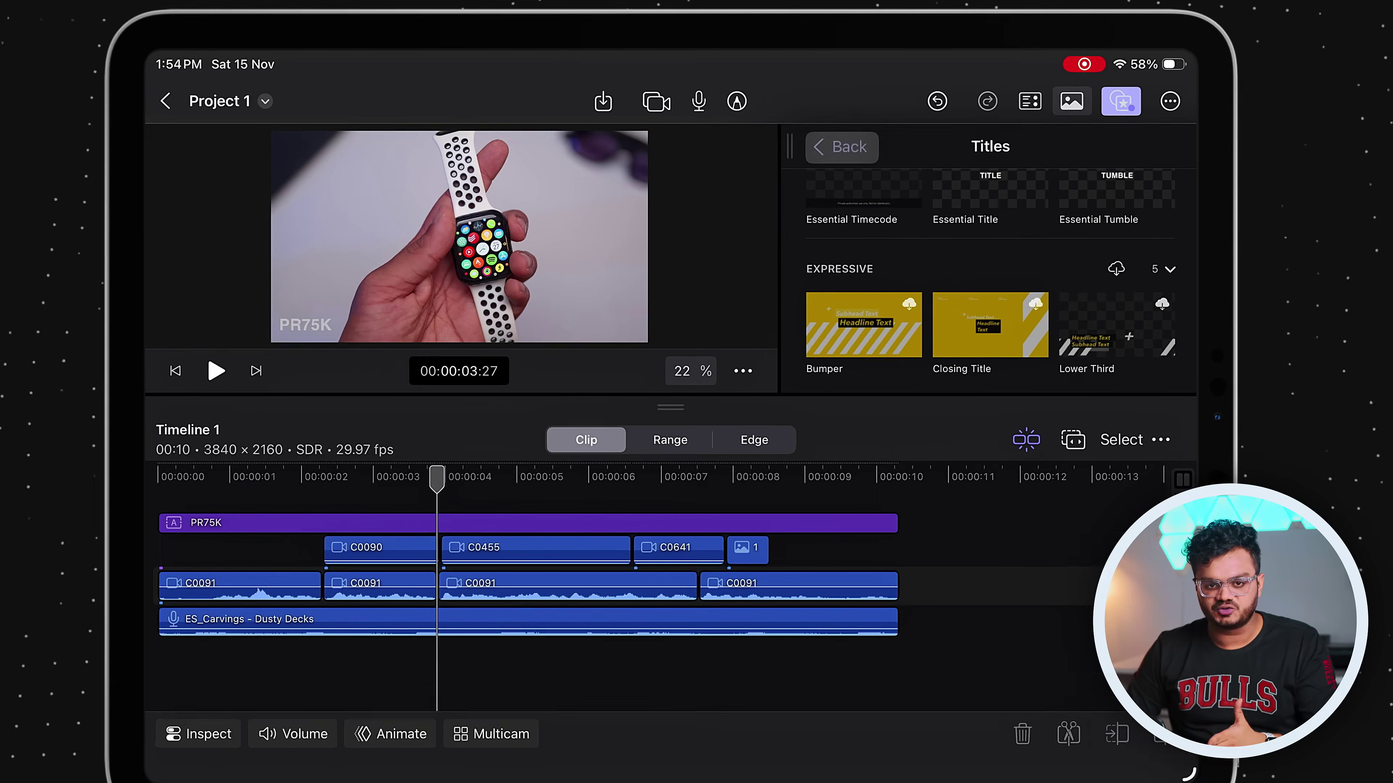
# - Add a Side-by-Side Split transition between tablet clip C0455 and the thumbnail image
pyautogui.click(855, 137)
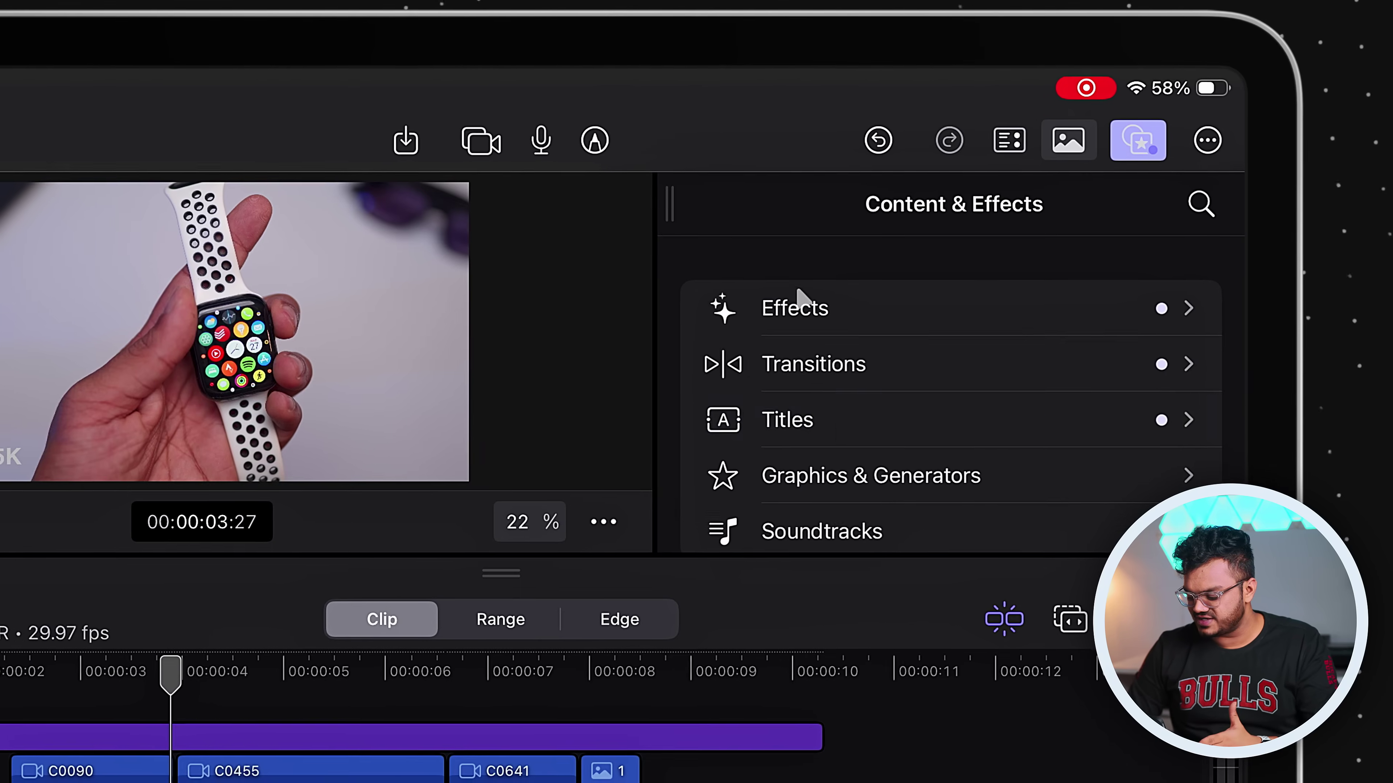
pyautogui.click(847, 368)
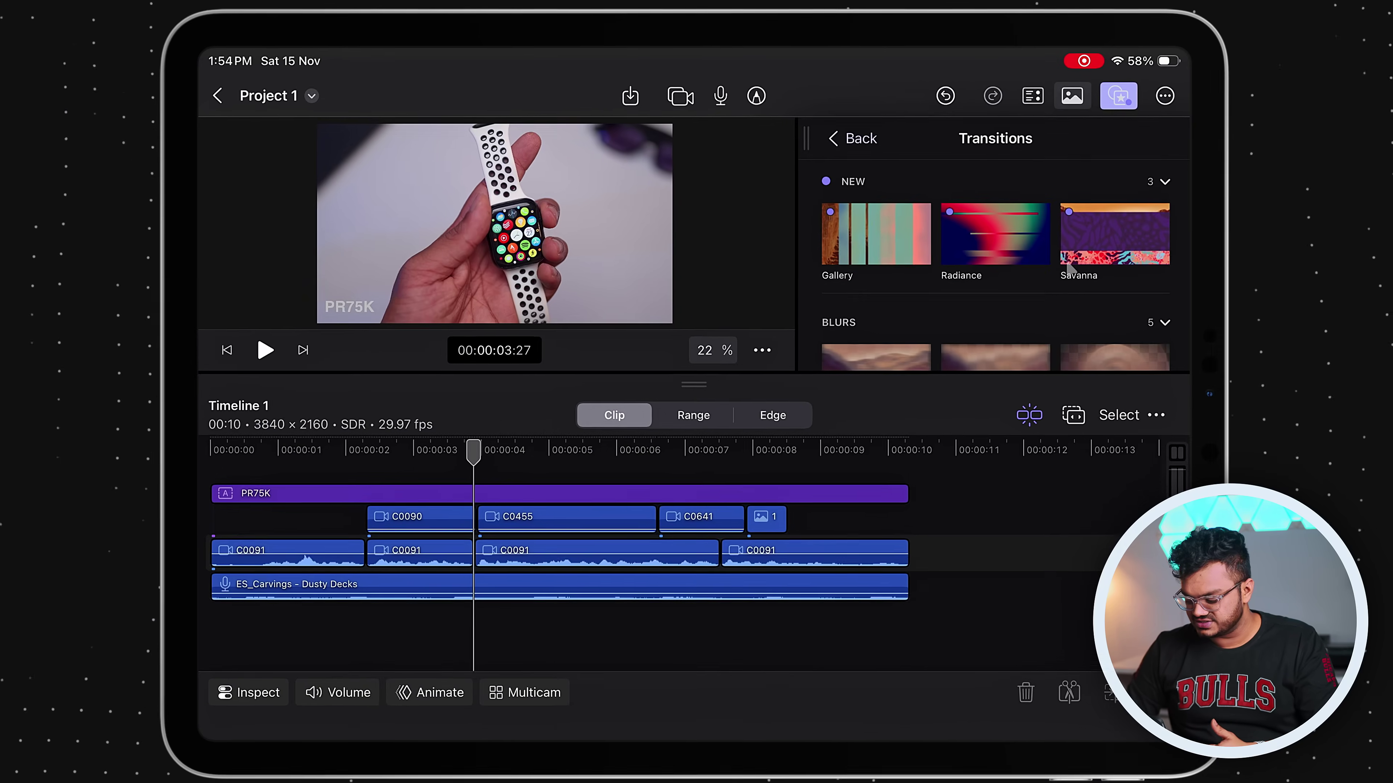
pyautogui.scroll(-5, 992, 421)
pyautogui.scroll(-15, 802, 422)
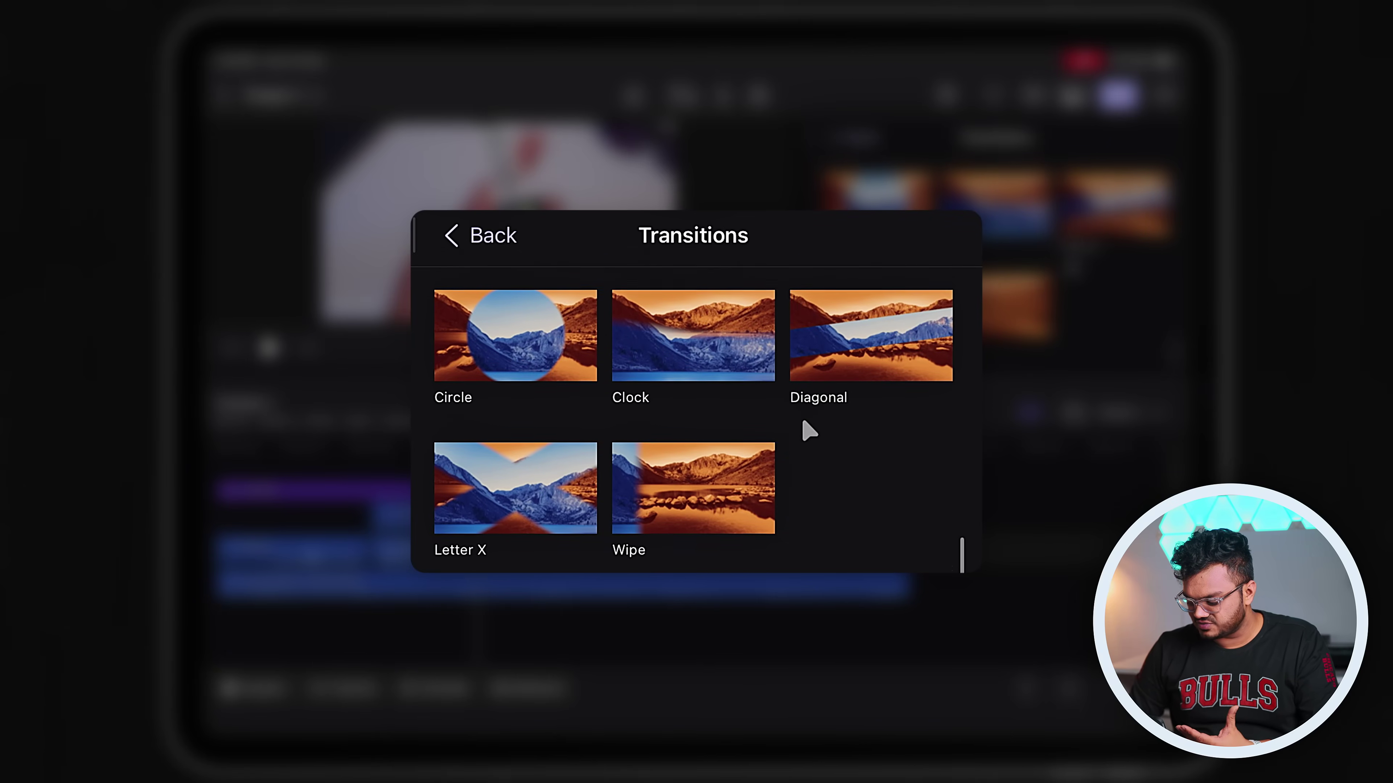
pyautogui.scroll(20, 806, 431)
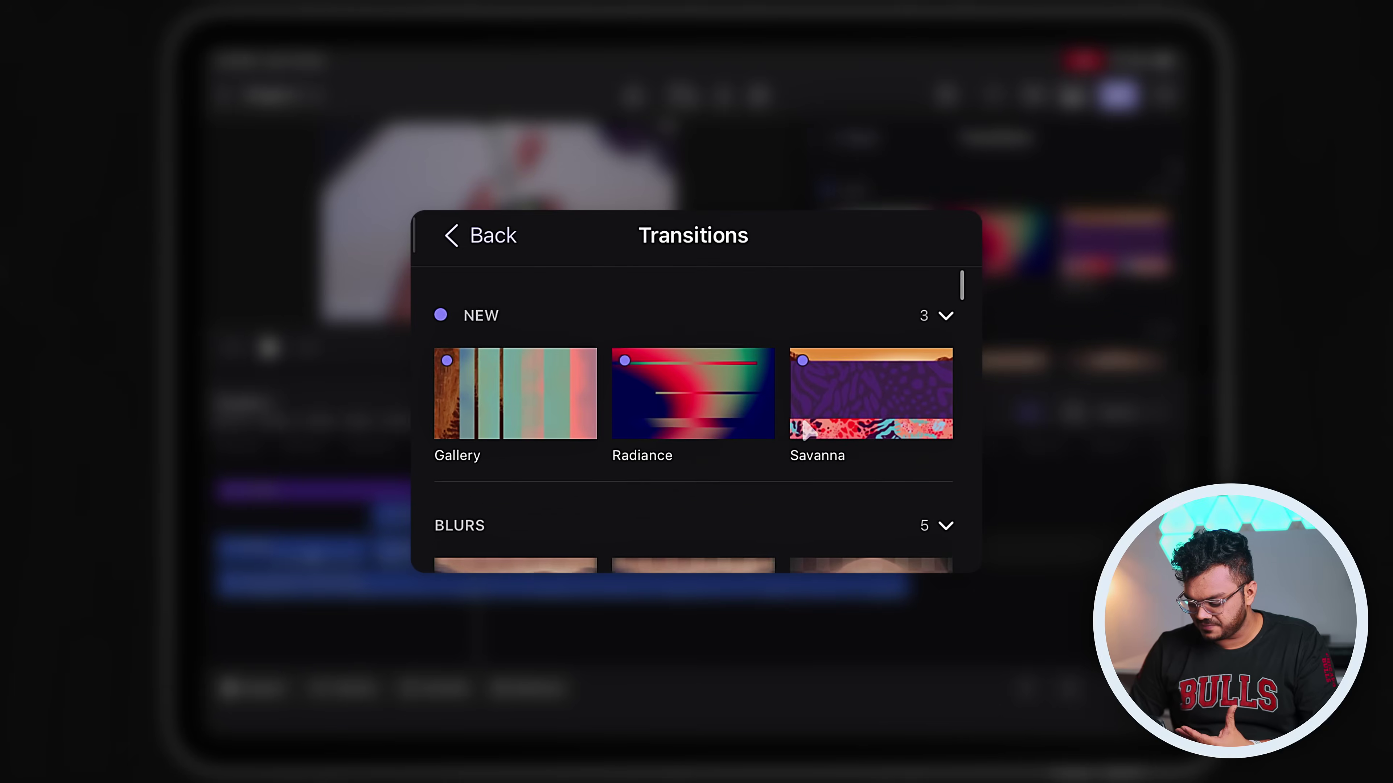
pyautogui.scroll(-10, 806, 431)
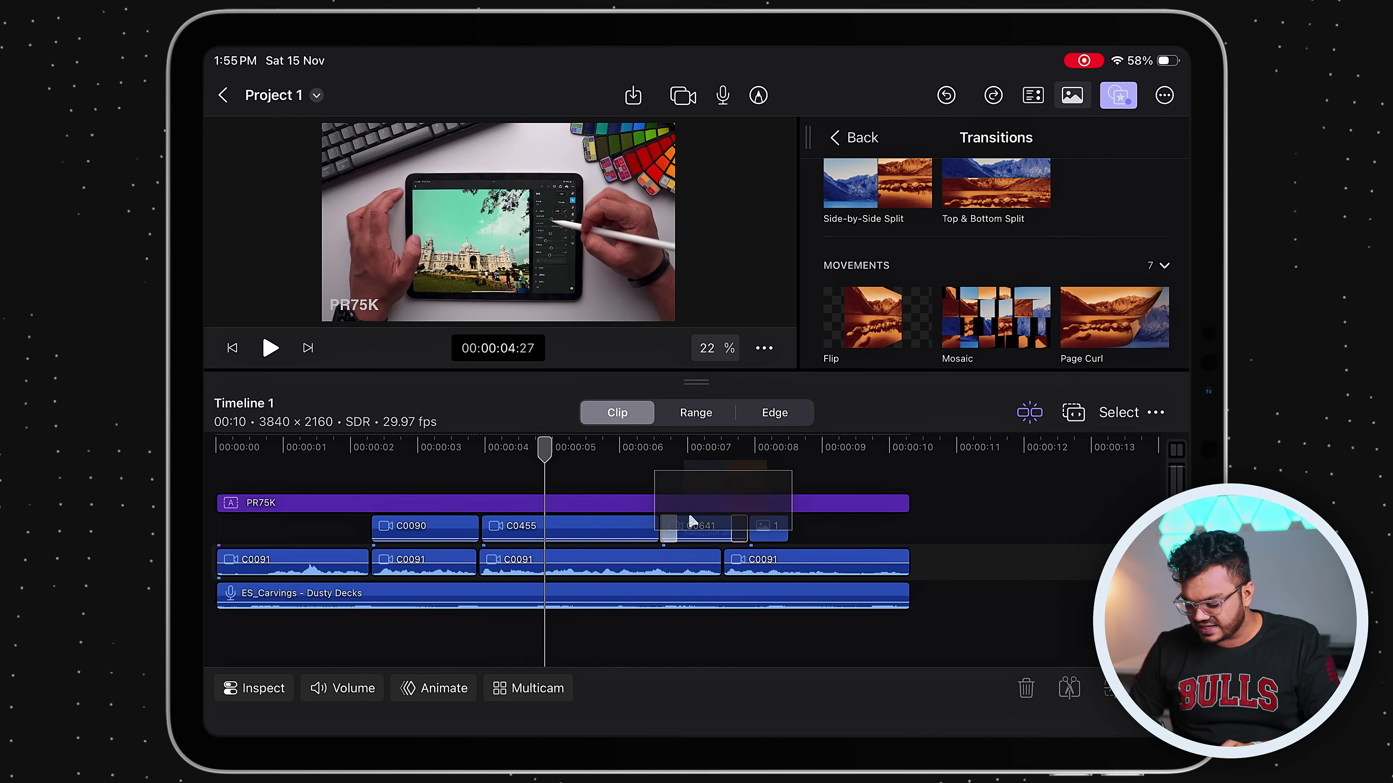
pyautogui.moveTo(652, 531); pyautogui.dragTo(654, 533)
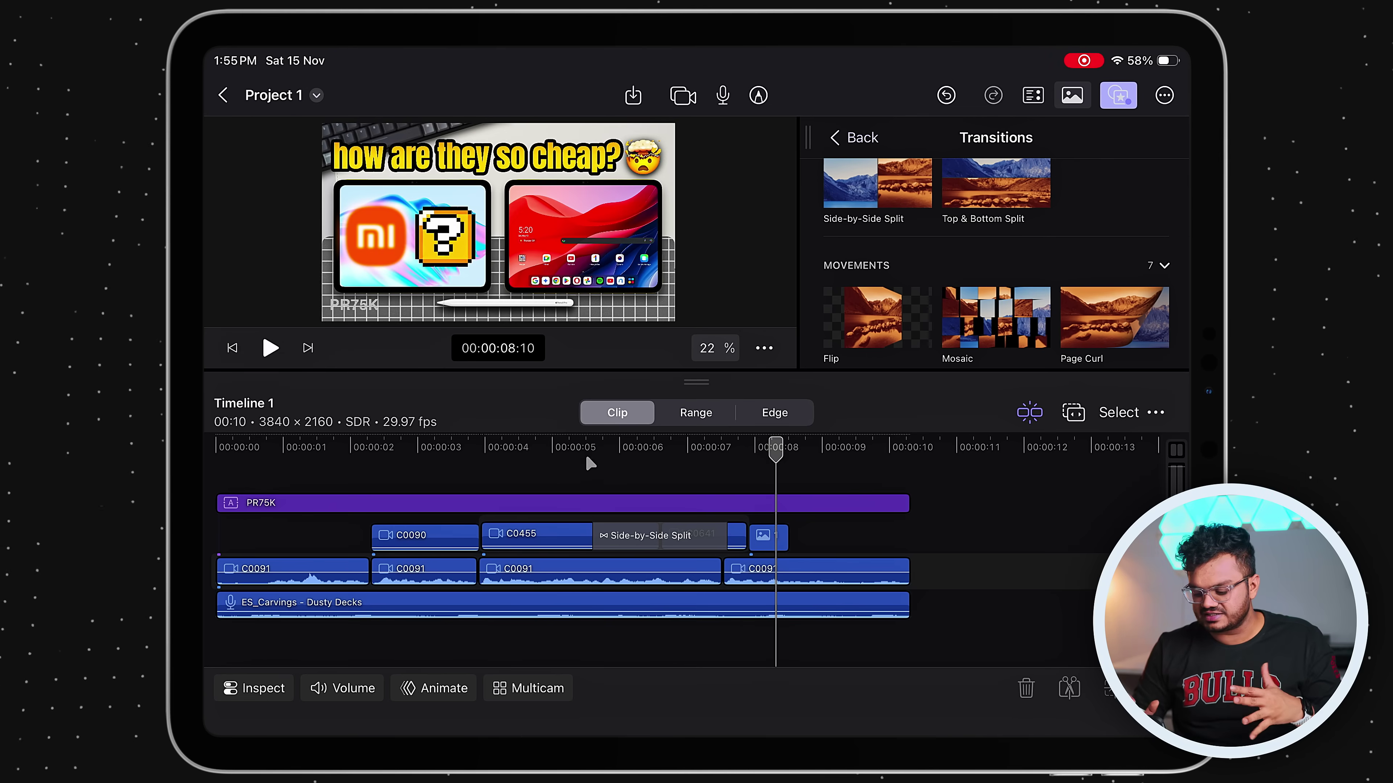
# - Rewatch the Side-by-Side Split, then add a Push transition between C0090 and C0455 and preview it
pyautogui.click(562, 448)
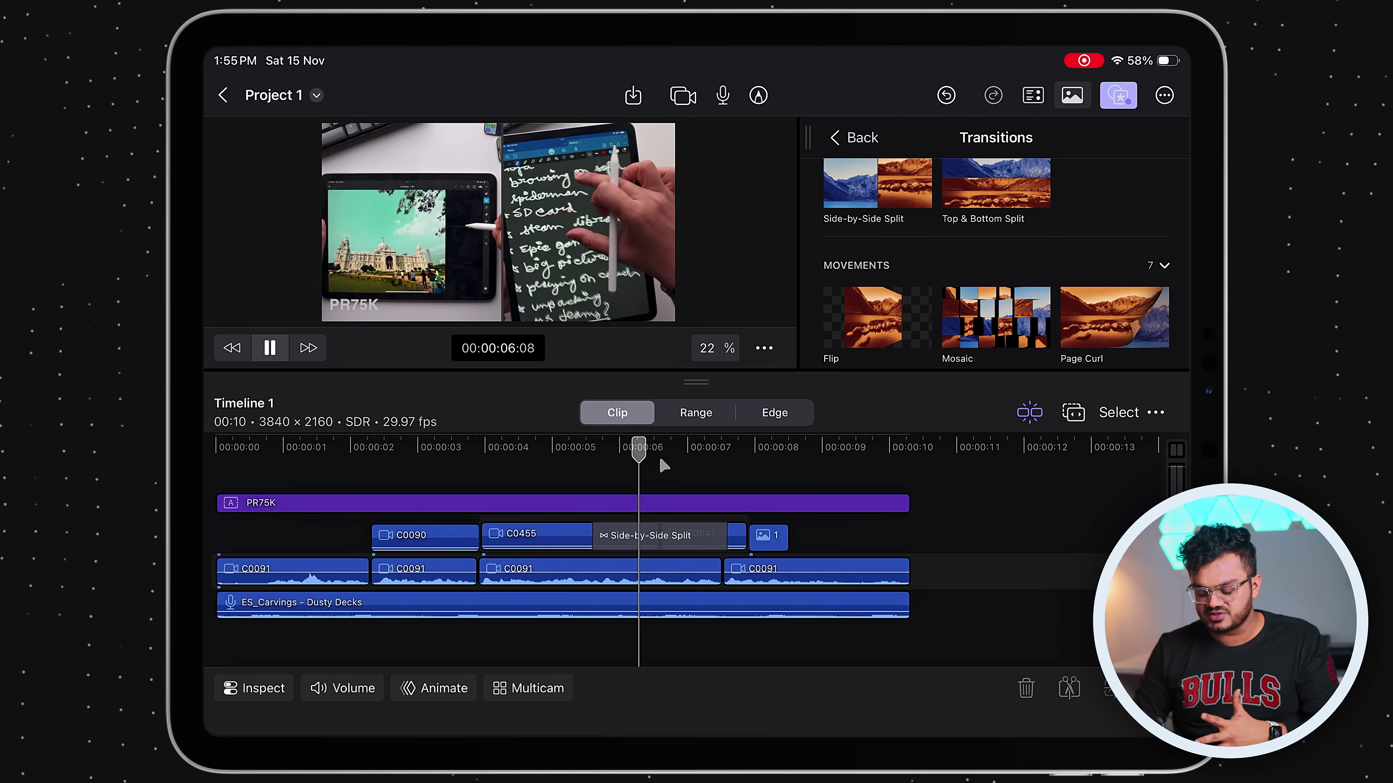
pyautogui.press('space')
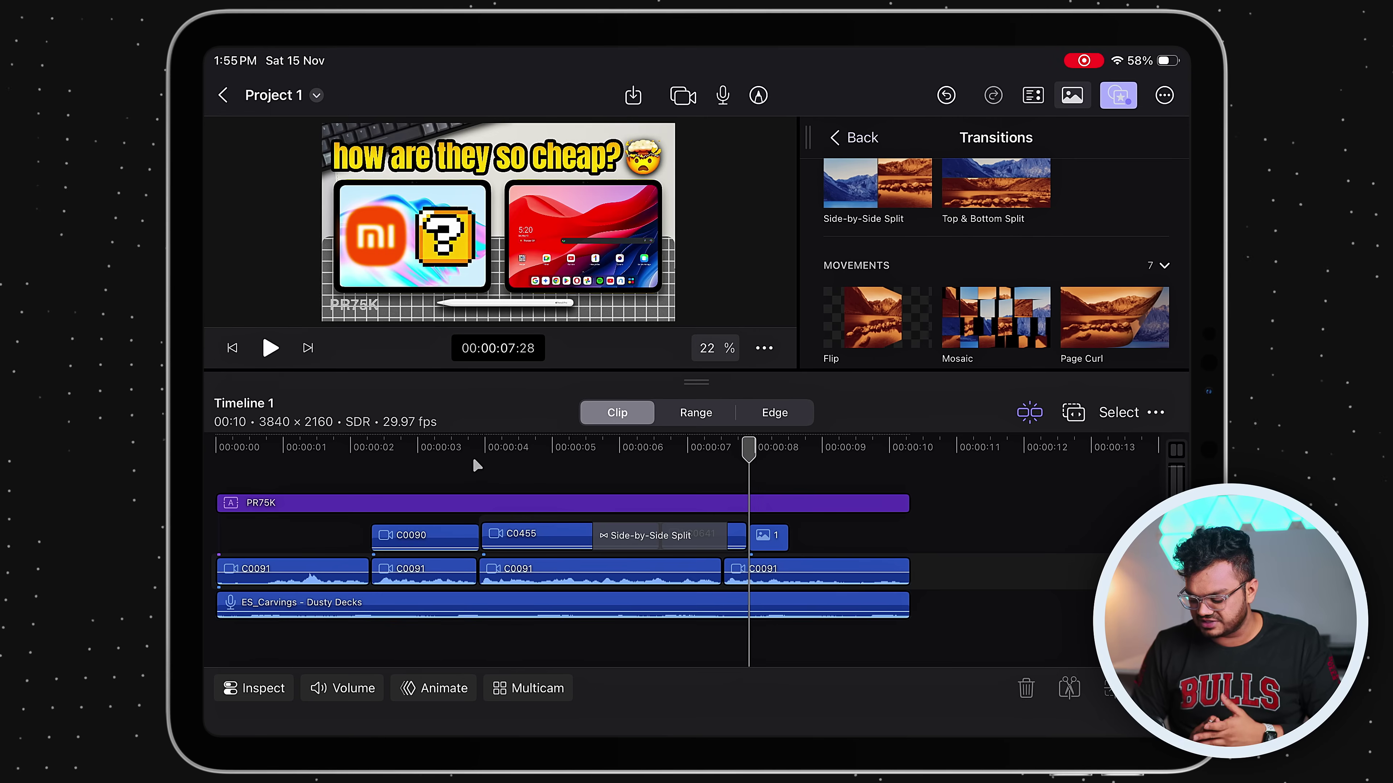
pyautogui.click(482, 450)
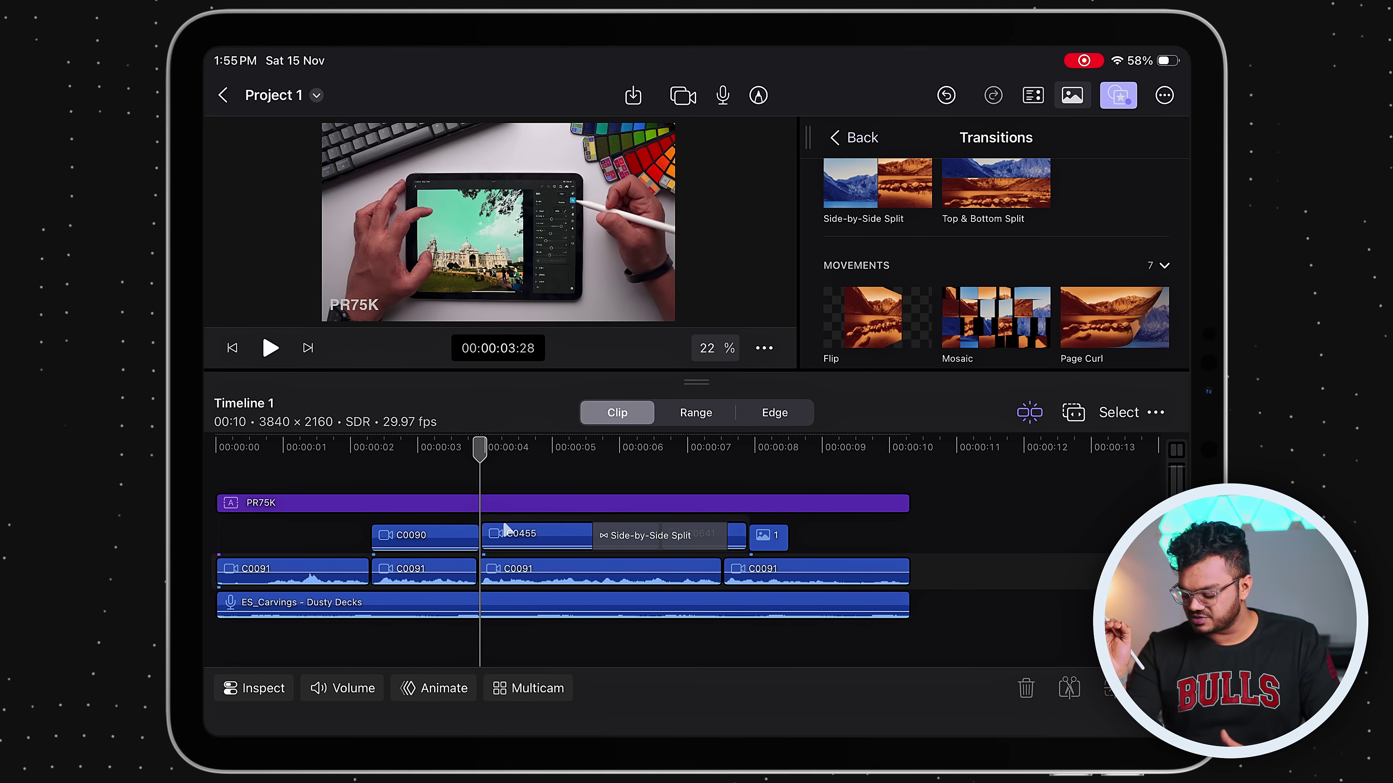
pyautogui.scroll(-5, 970, 306)
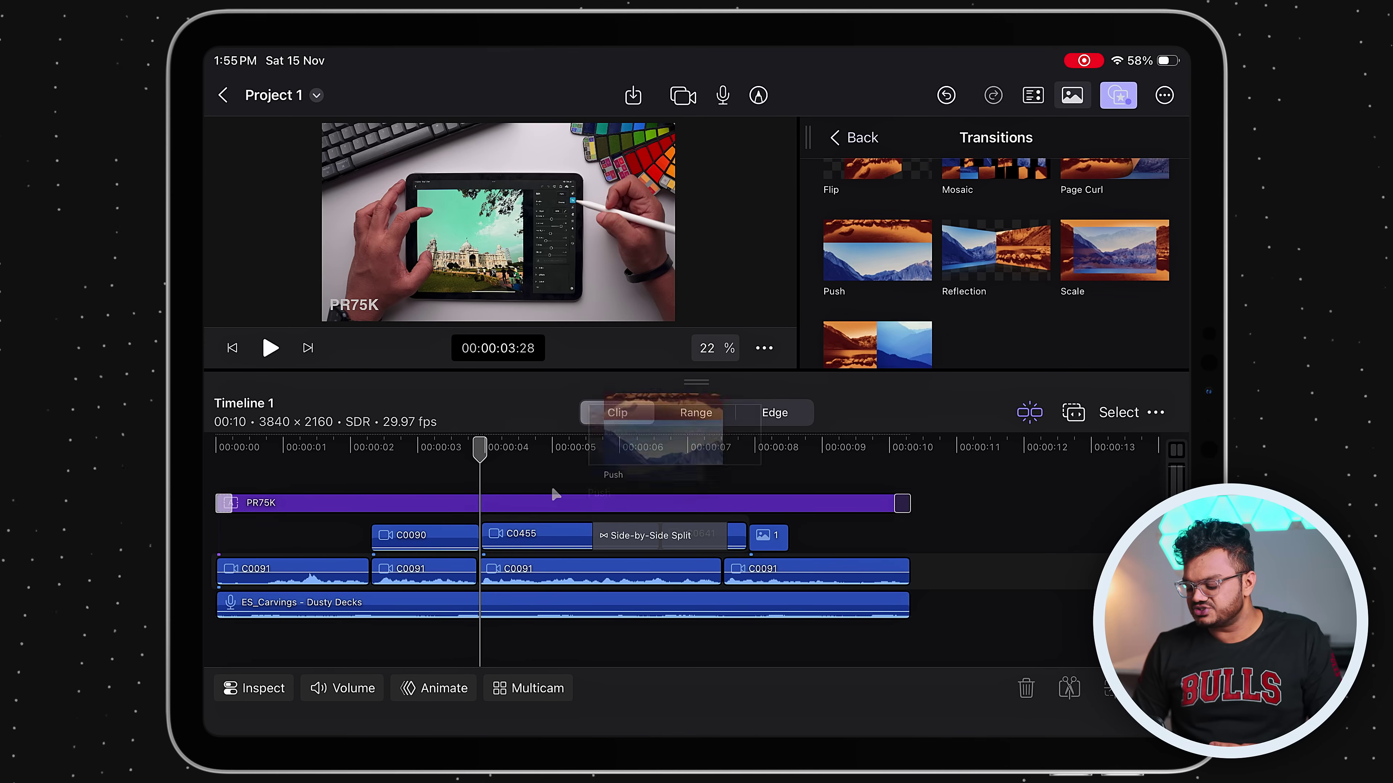
pyautogui.moveTo(480, 534); pyautogui.dragTo(480, 534)
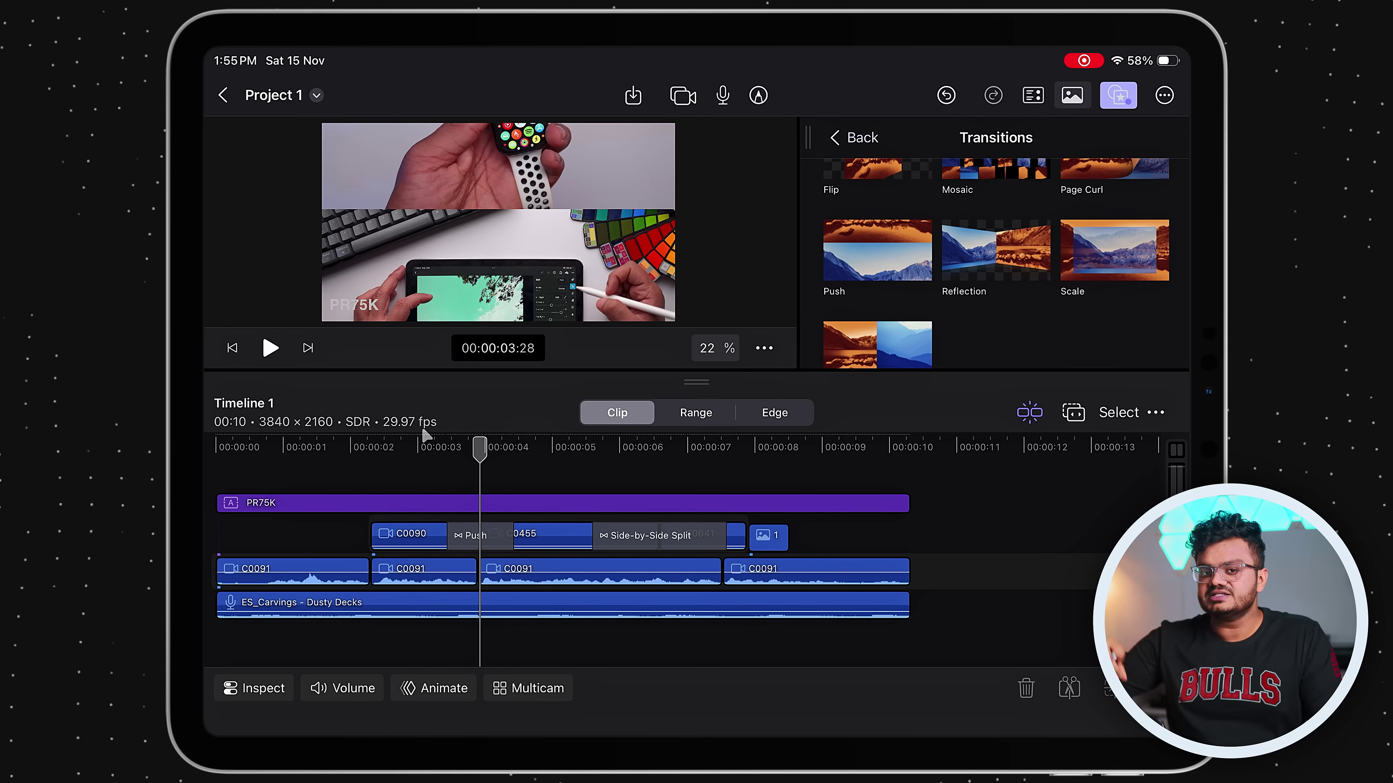
pyautogui.press('space')
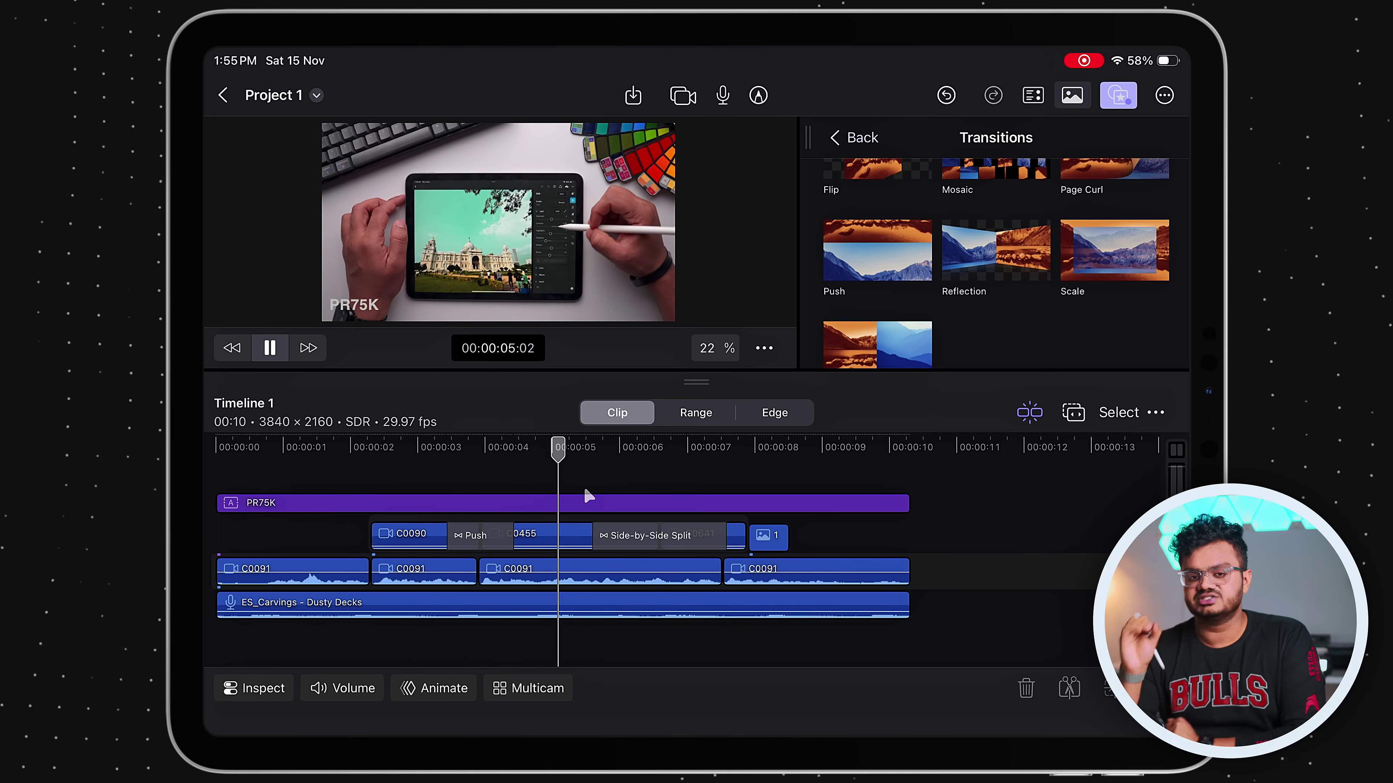
pyautogui.press('space')
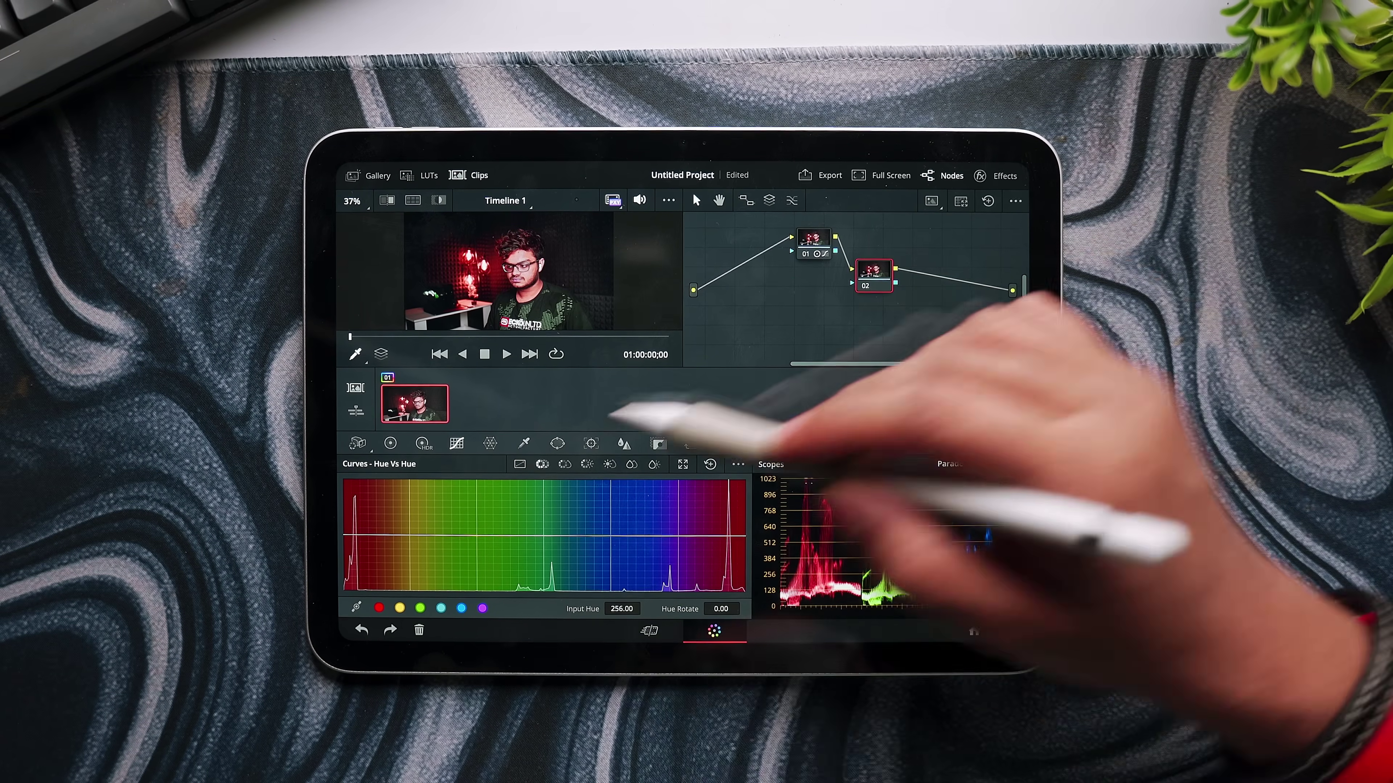
# - Add a second node to the colour grade and play the timeline from the playhead
pyautogui.click(489, 444)
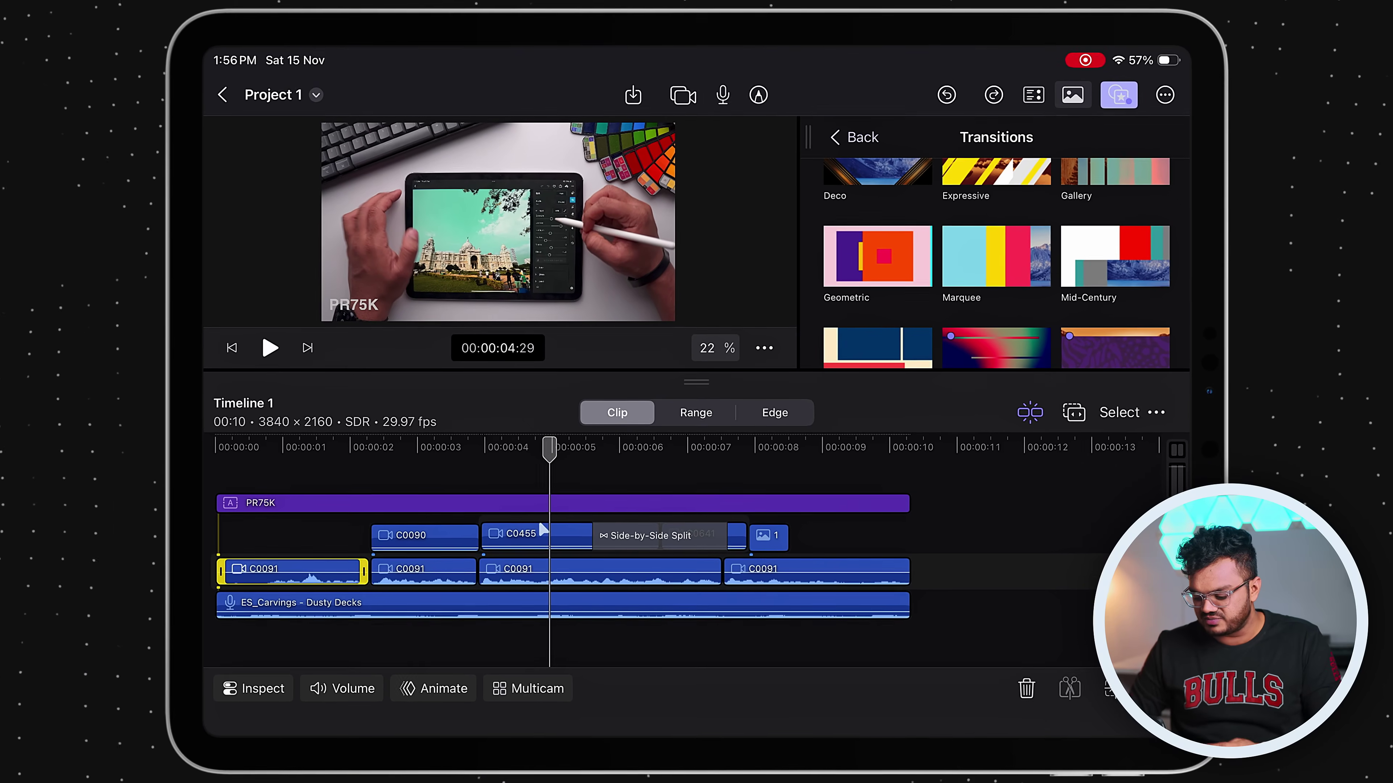
pyautogui.press('space')
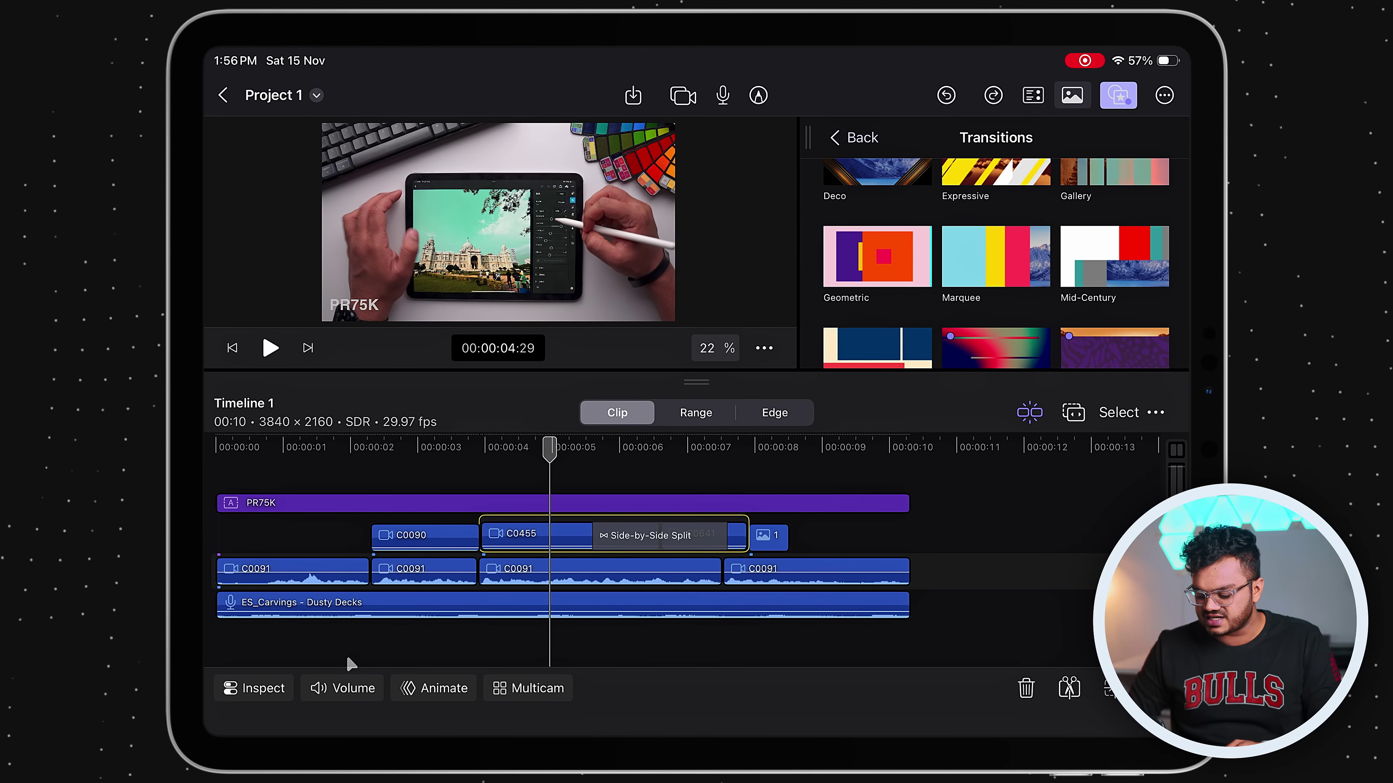
# - Add a Color Adjustments effect to clip C0455
pyautogui.click(277, 688)
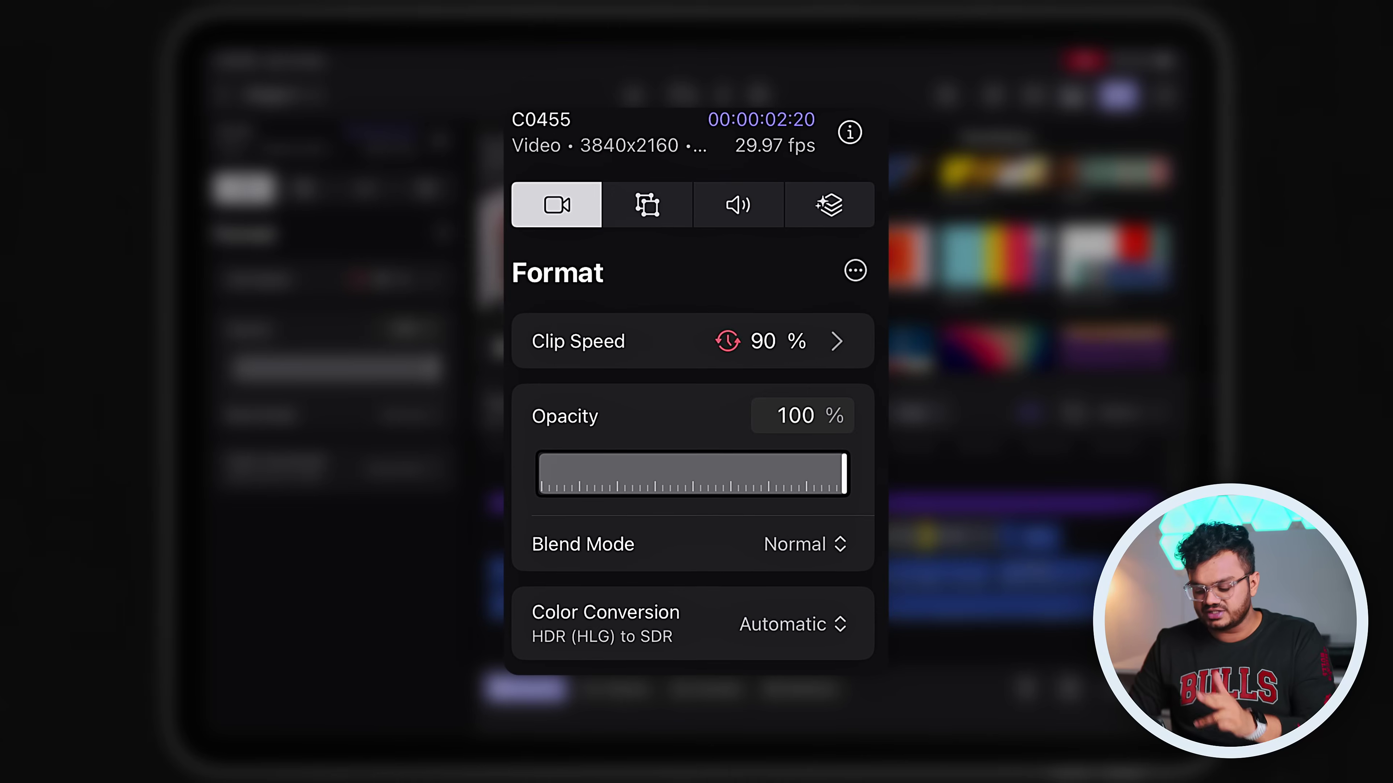
pyautogui.click(828, 217)
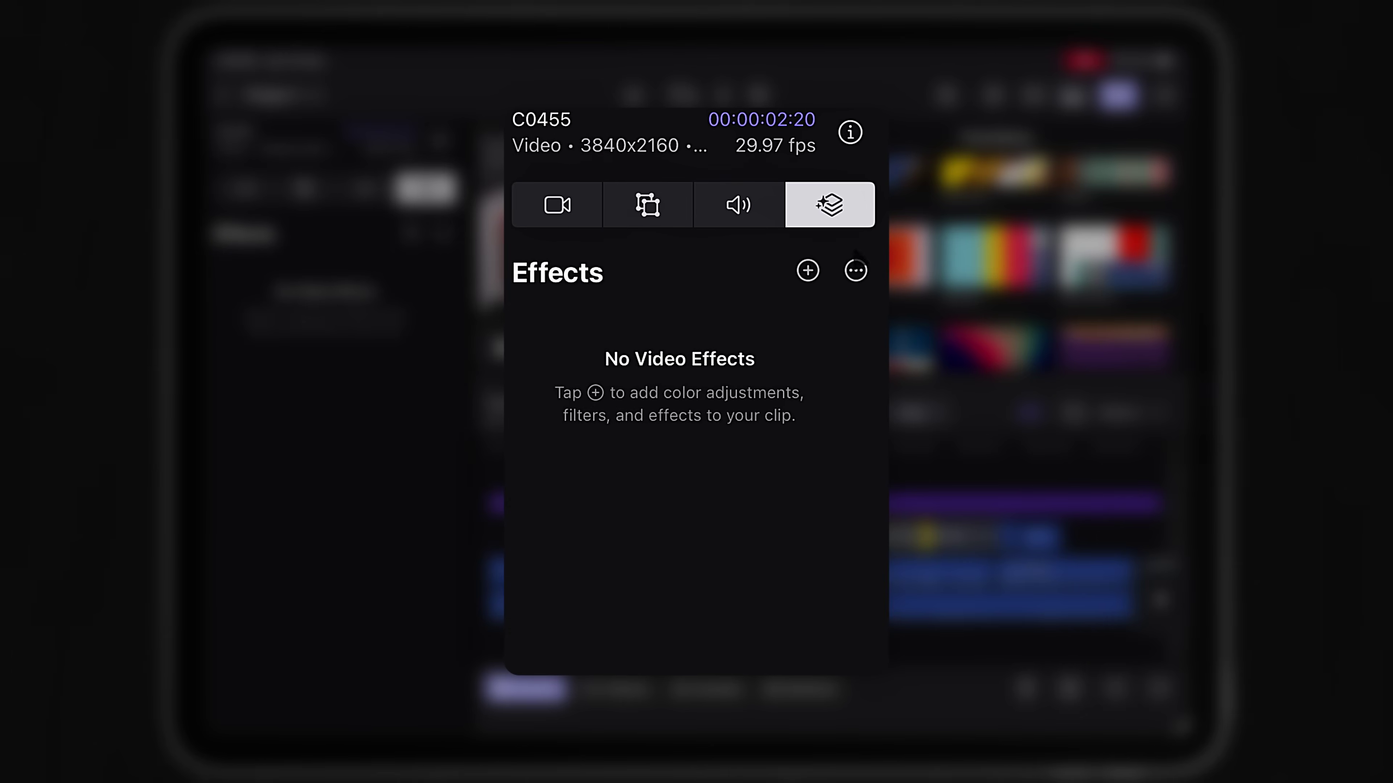
pyautogui.click(811, 279)
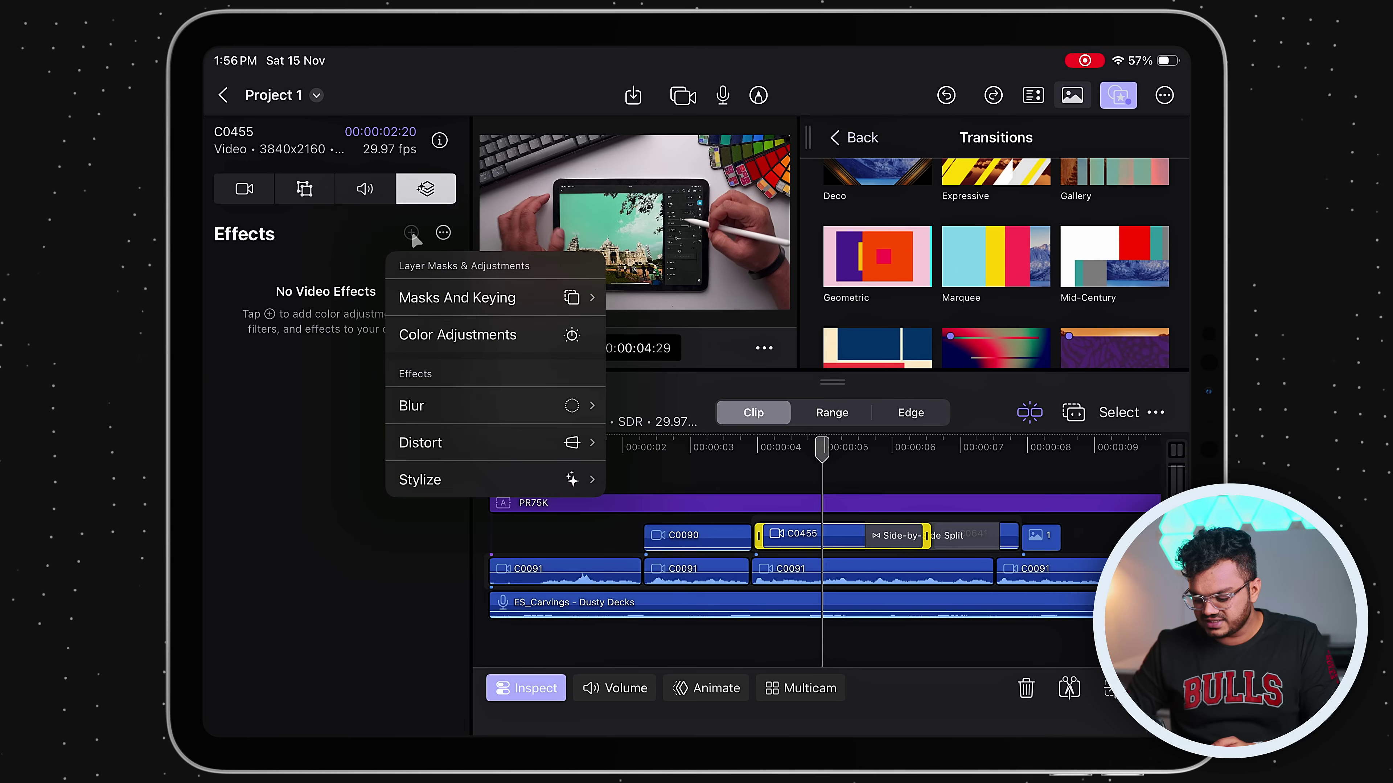
pyautogui.click(466, 334)
pyautogui.click(323, 280)
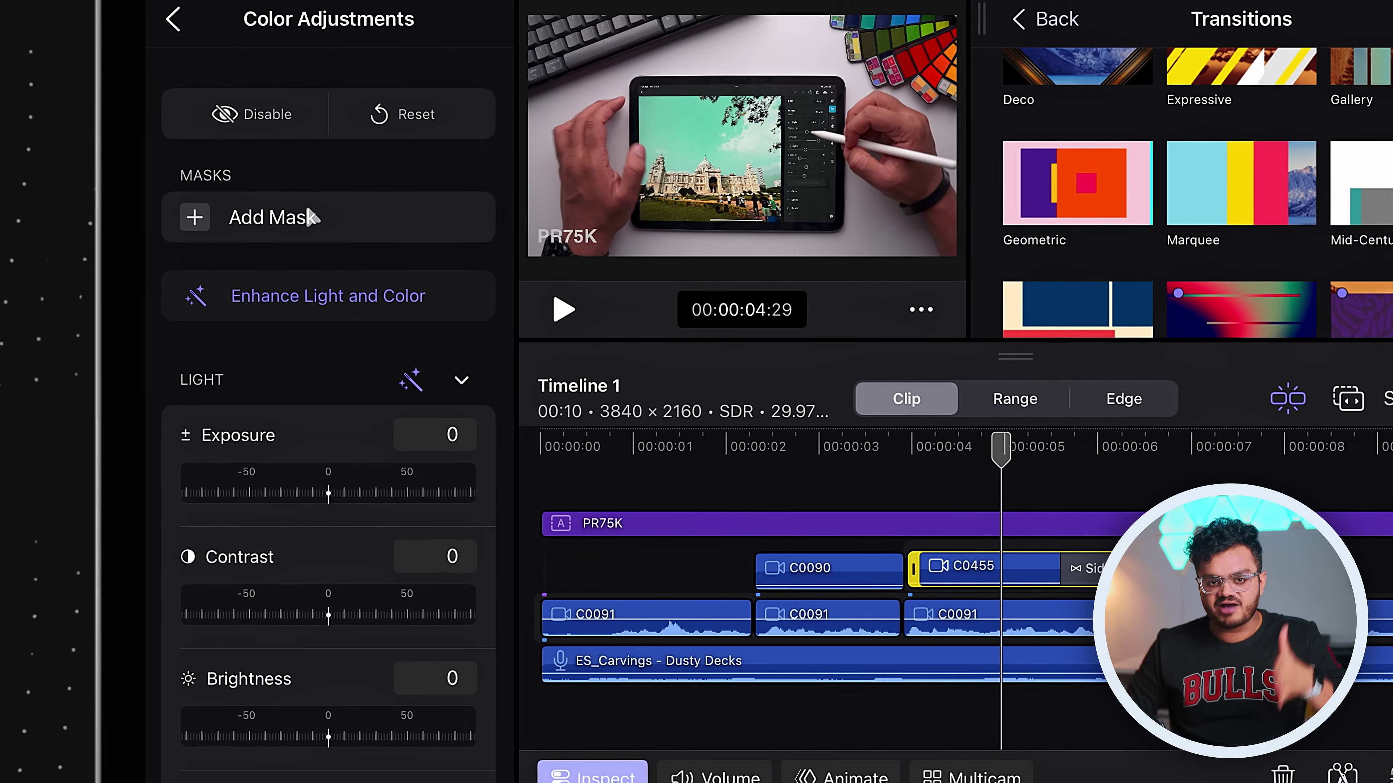
# - Raise C0455's exposure and brighten it slightly with the Color Adjustments rulers
pyautogui.scroll(-5, 260, 359)
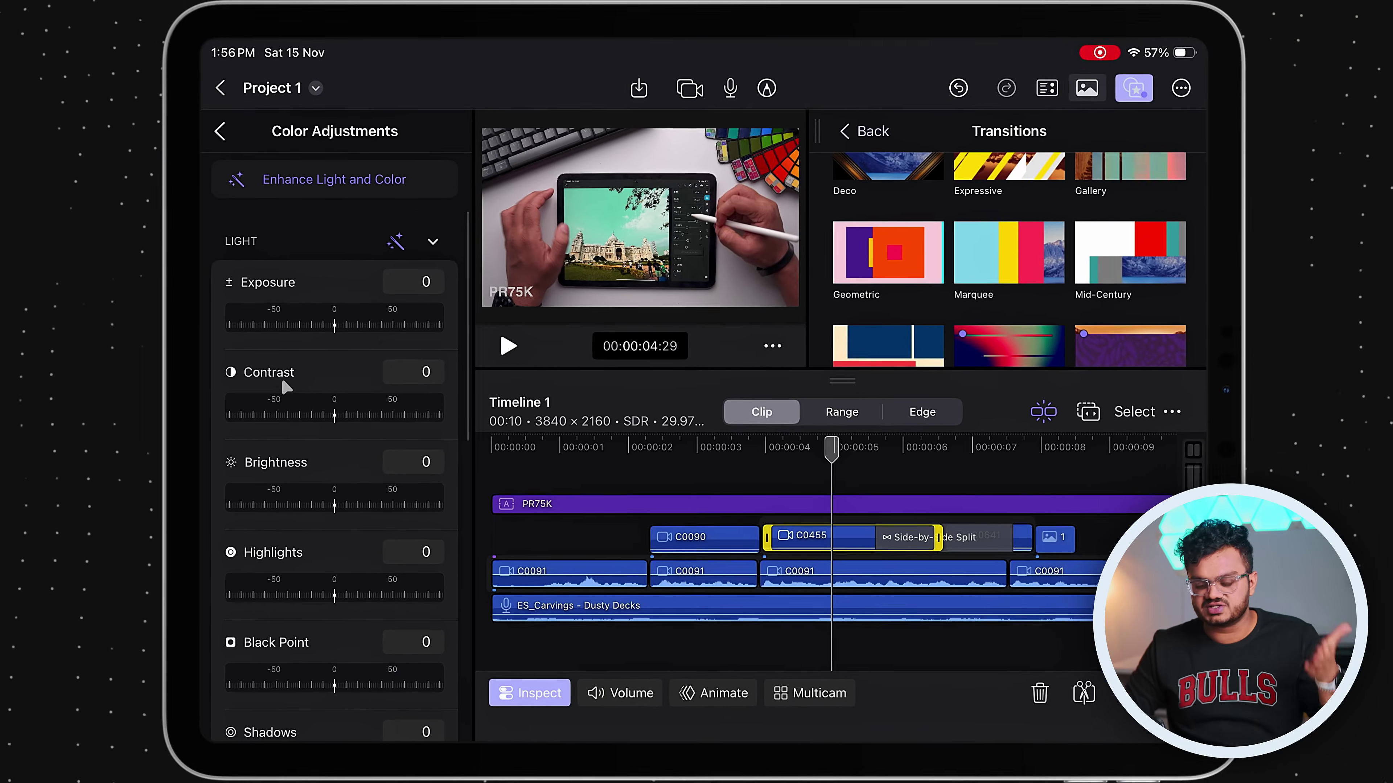
pyautogui.scroll(4, 259, 358)
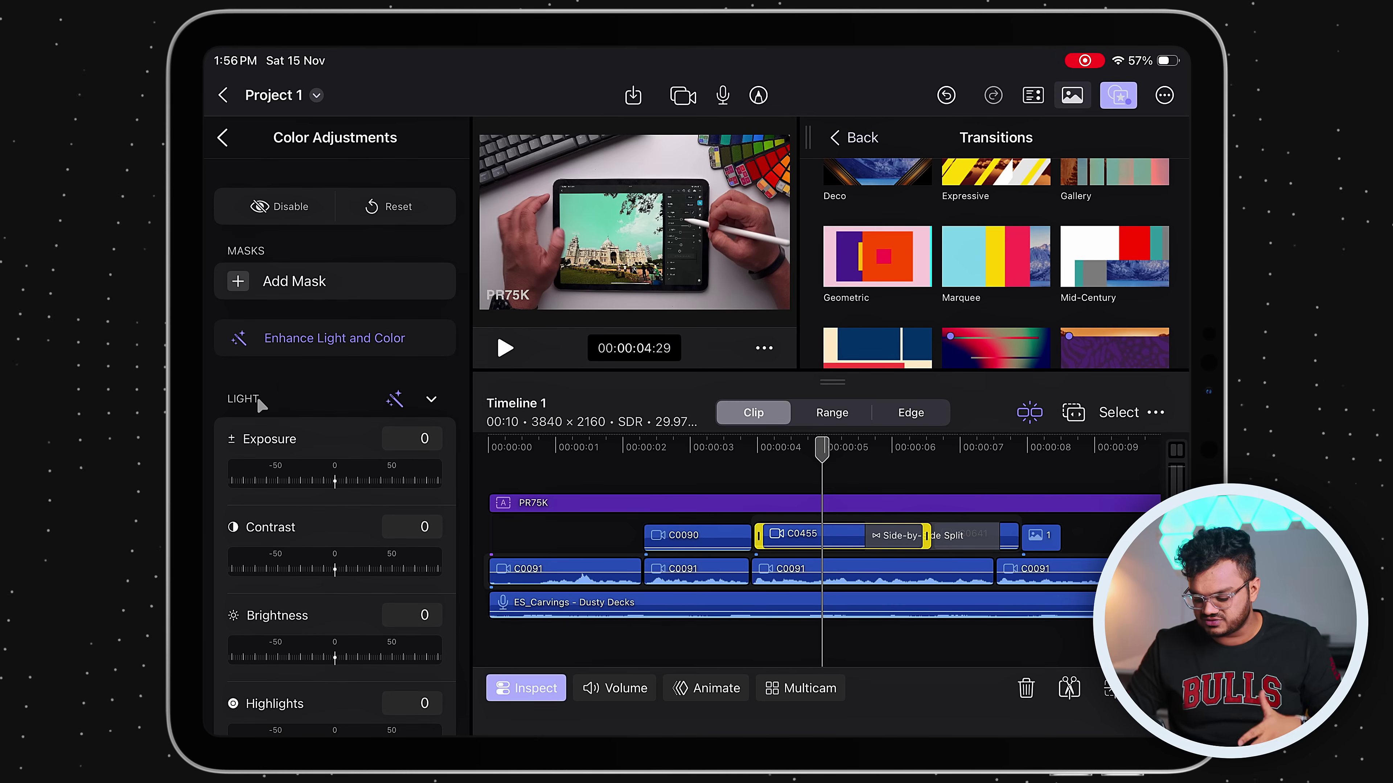
pyautogui.scroll(-3, 286, 384)
pyautogui.moveTo(371, 335); pyautogui.dragTo(333, 330)
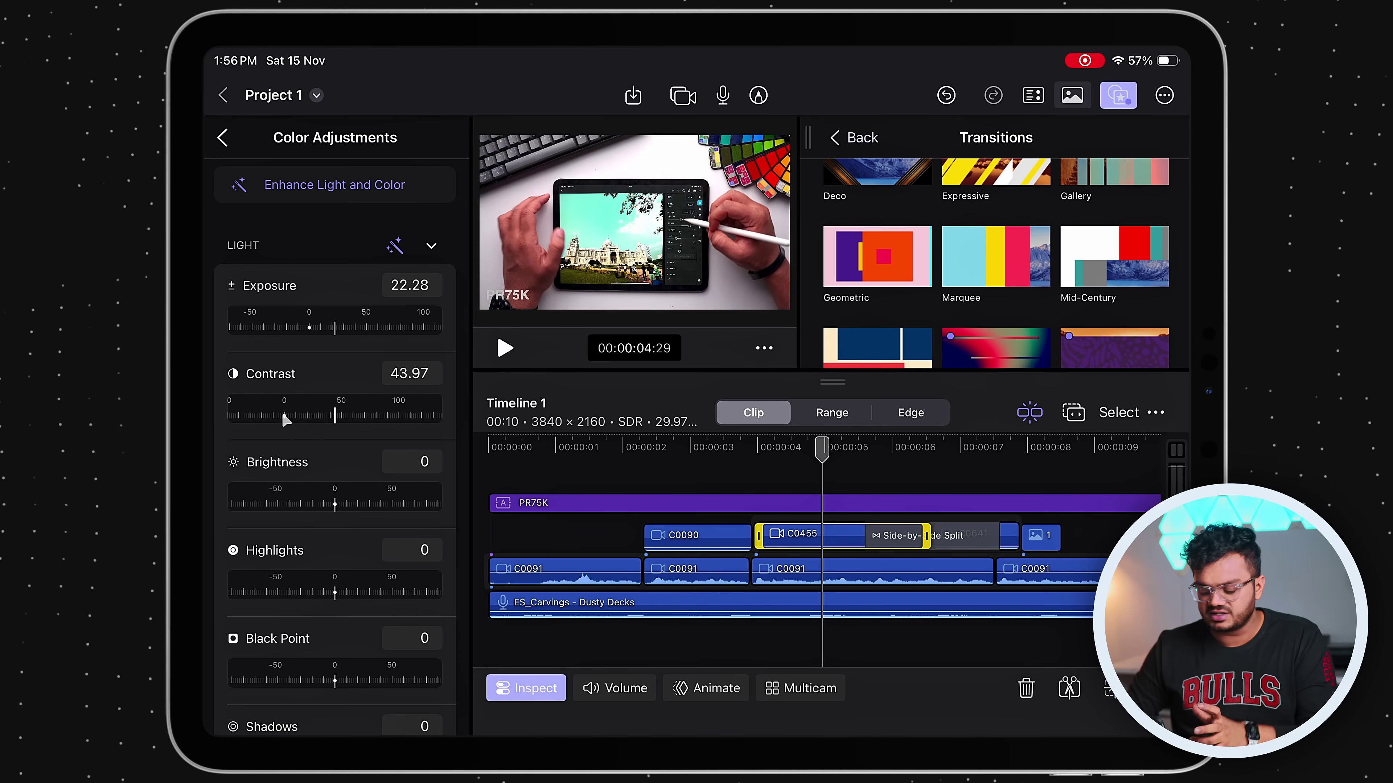
pyautogui.moveTo(285, 506); pyautogui.dragTo(284, 513)
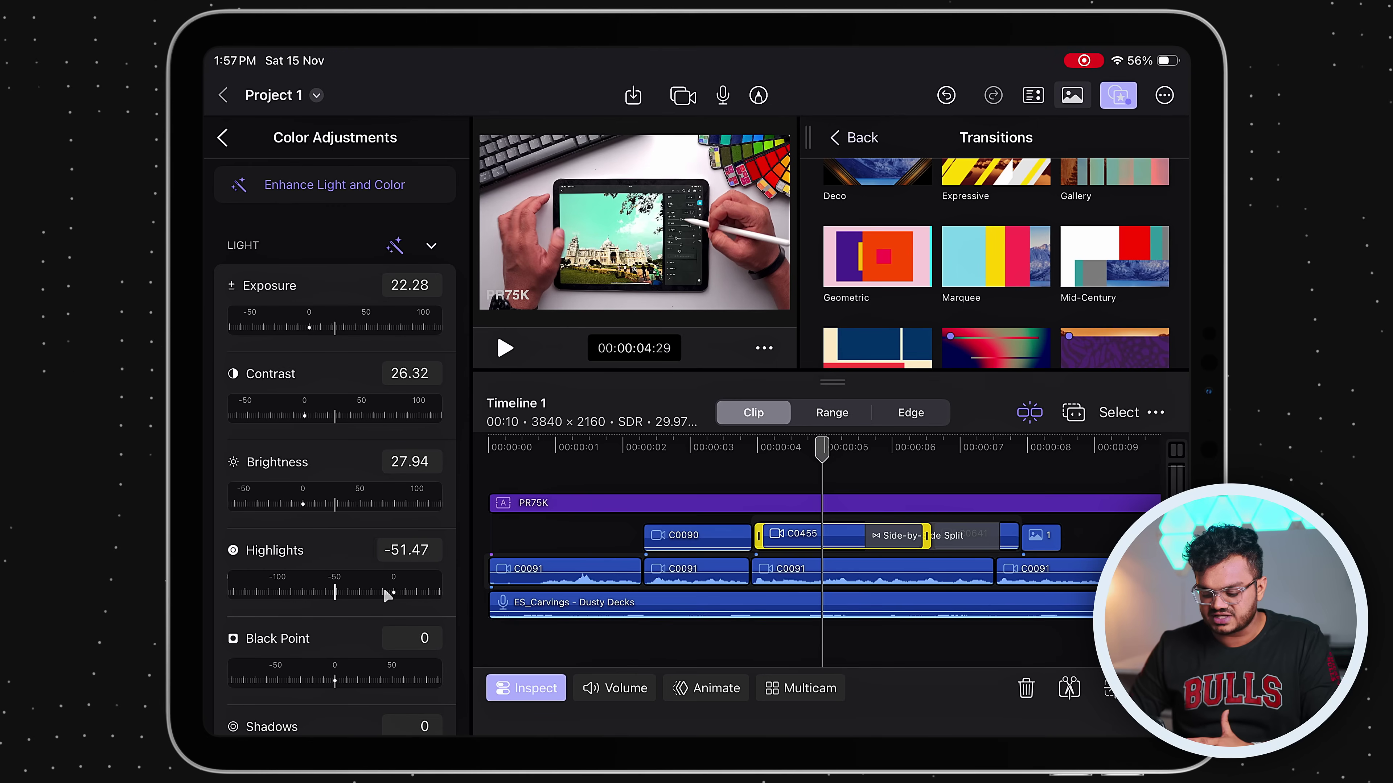
pyautogui.scroll(-5, 351, 558)
pyautogui.moveTo(357, 512); pyautogui.dragTo(360, 513)
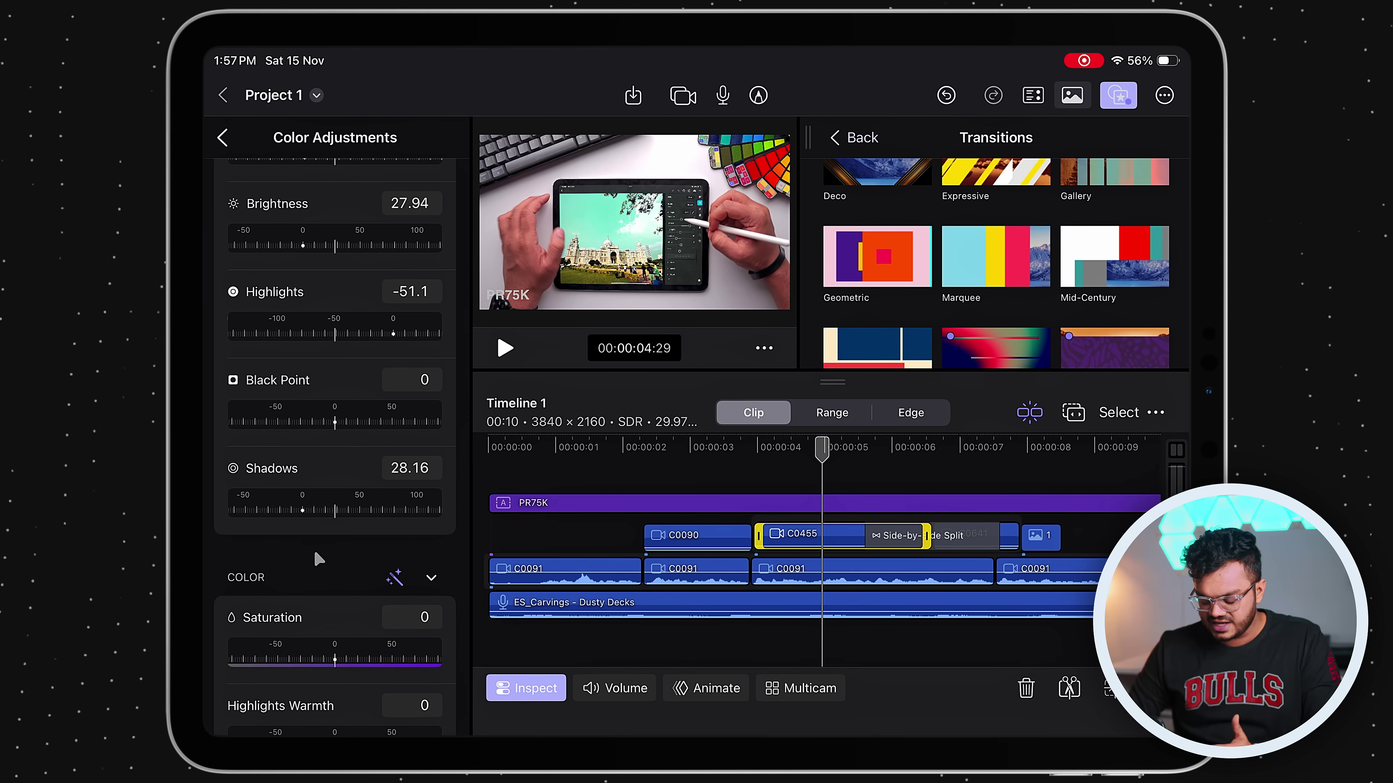
pyautogui.scroll(-3, 351, 576)
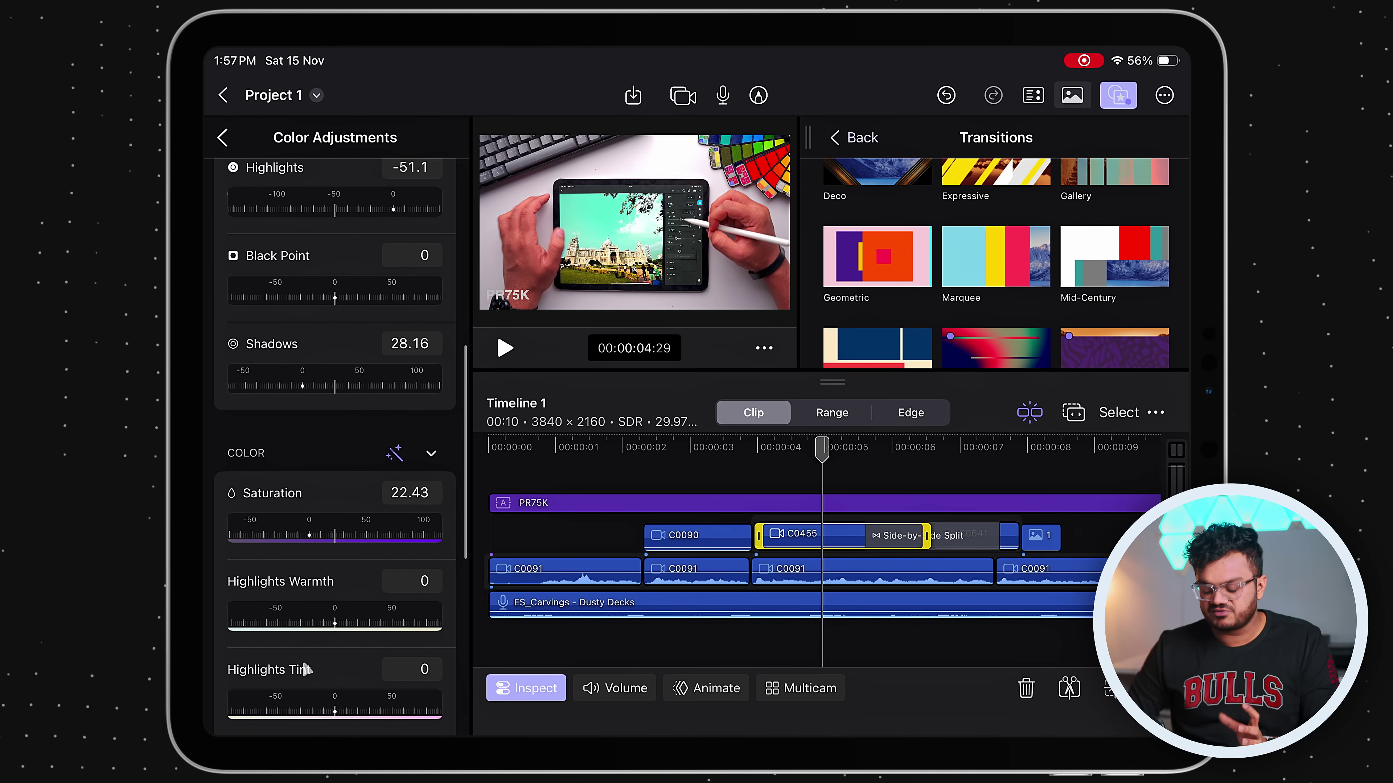
pyautogui.scroll(-1, 301, 668)
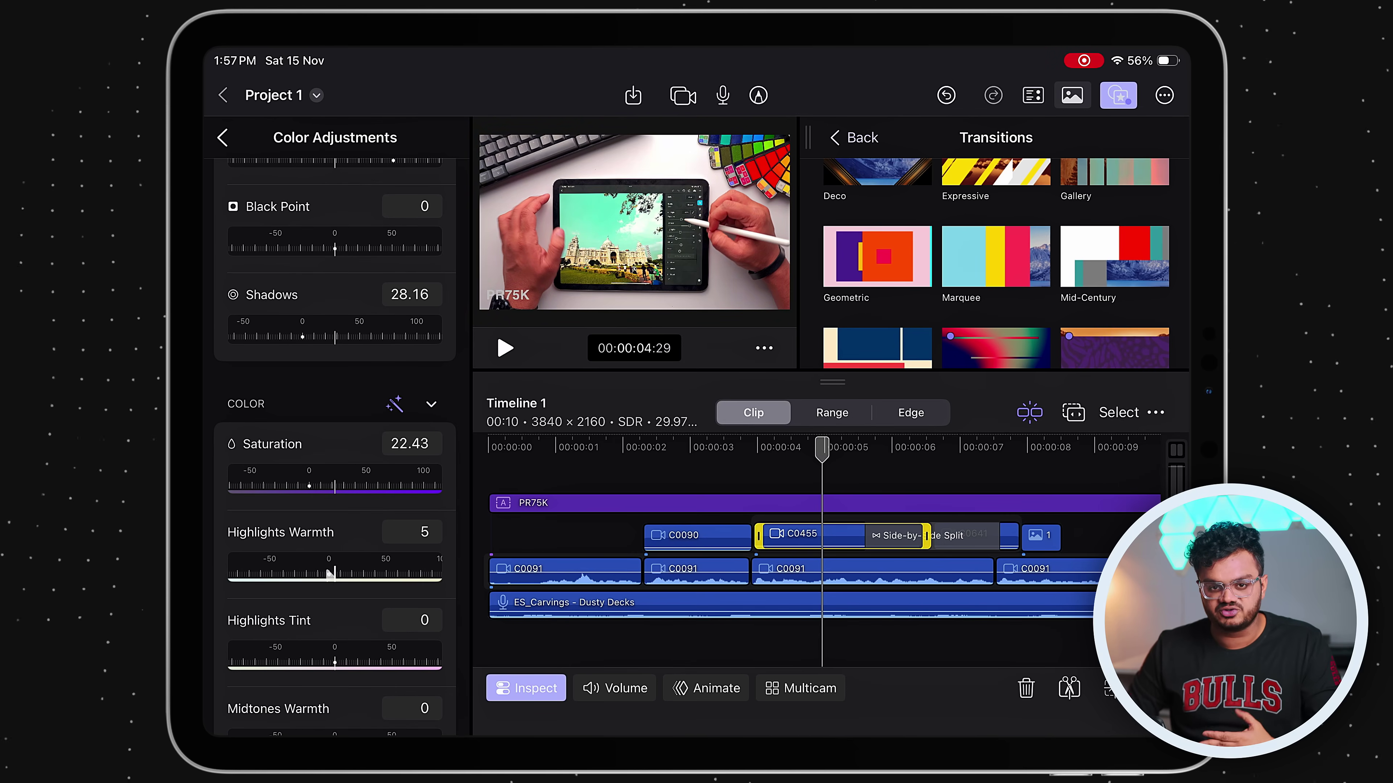
# - Select clip C0090 and add a Color Adjustments effect to it
pyautogui.click(699, 473)
pyautogui.click(686, 451)
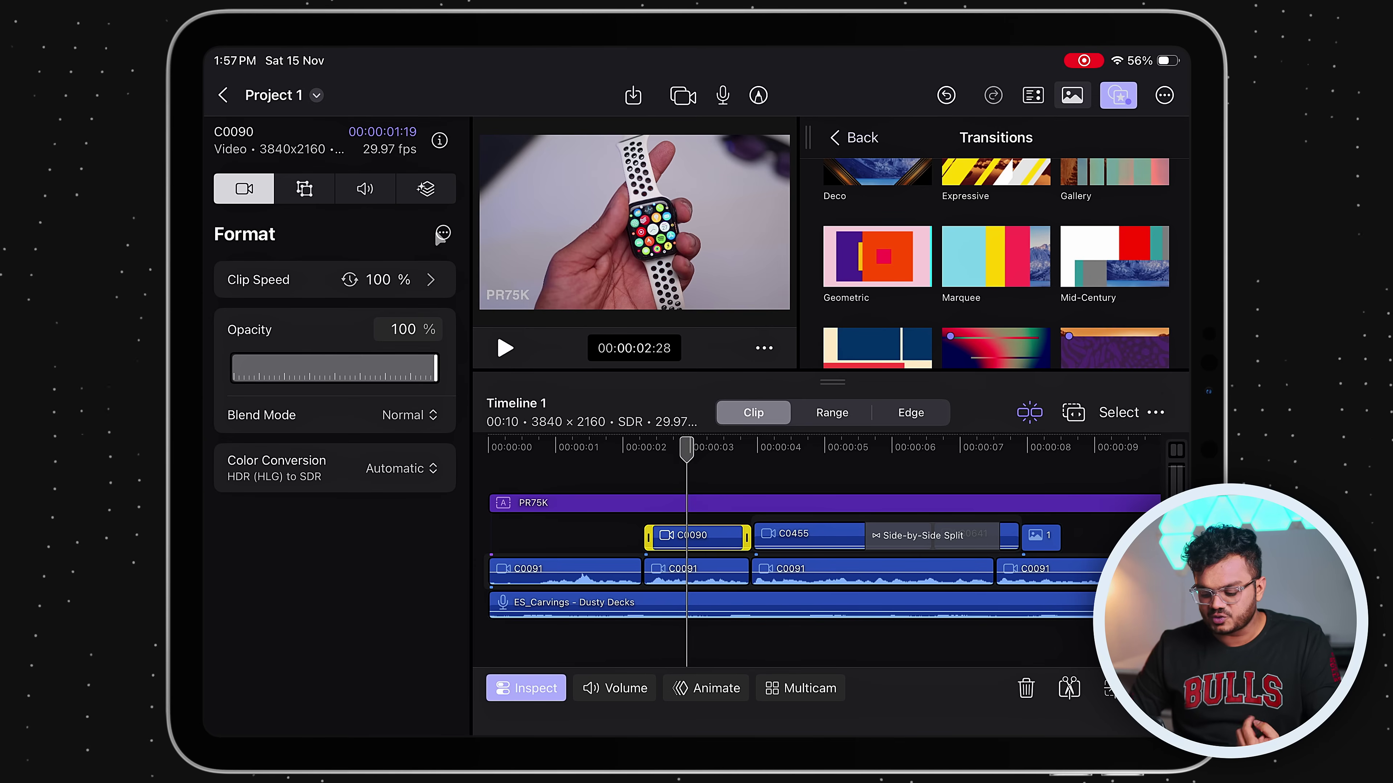
pyautogui.click(426, 189)
pyautogui.click(411, 232)
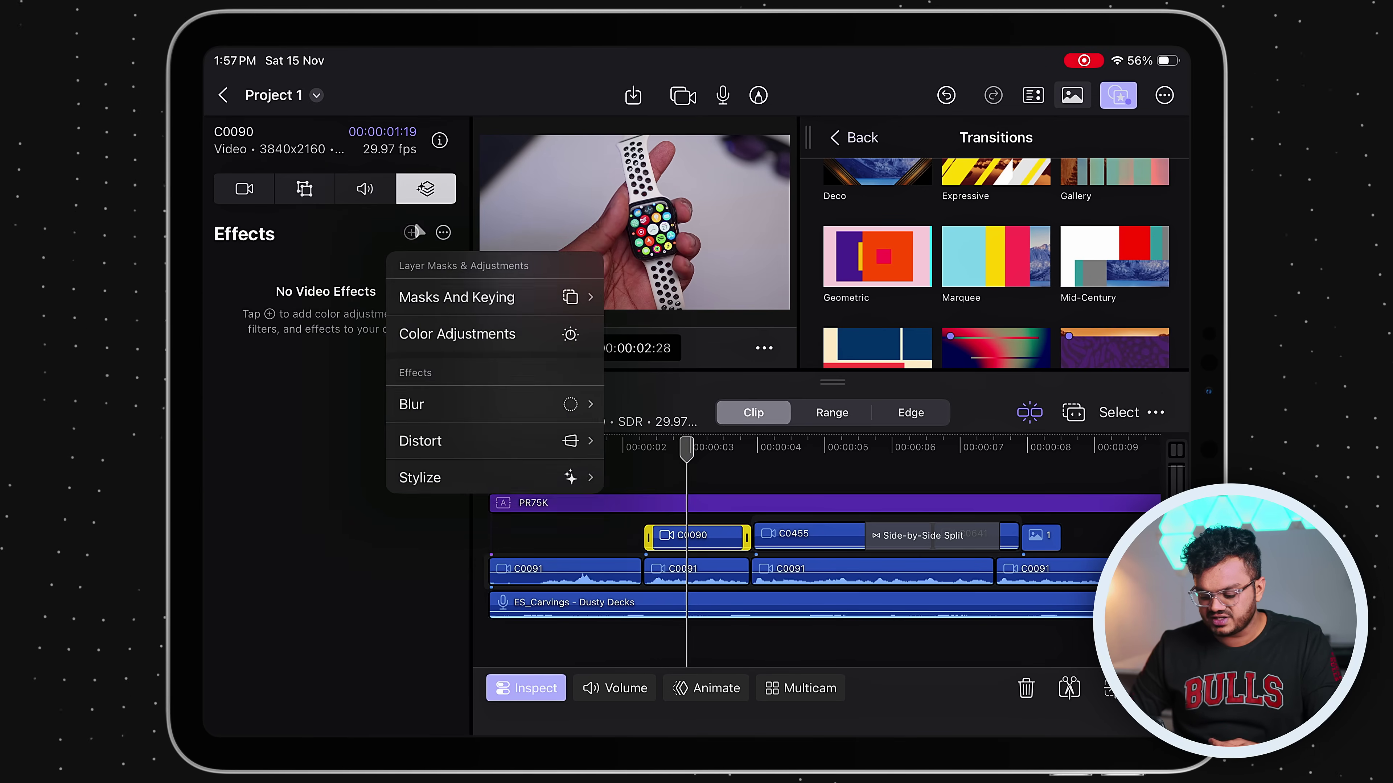
pyautogui.click(445, 333)
# - Brighten C0090, boost its saturation, and set midtones Warmth 17.13 and Tint -13.45
pyautogui.moveTo(335, 460); pyautogui.dragTo(275, 473)
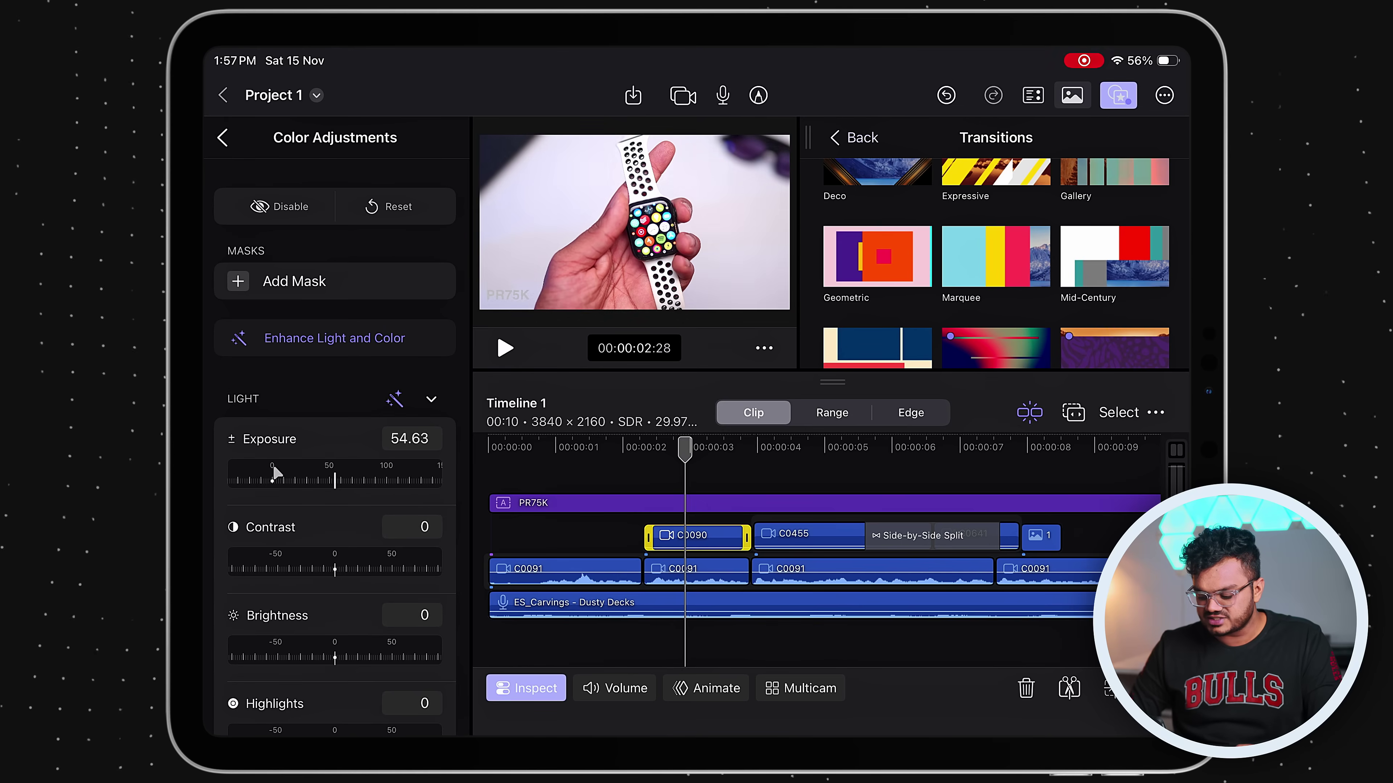
pyautogui.moveTo(345, 577); pyautogui.dragTo(347, 577)
pyautogui.moveTo(341, 657); pyautogui.dragTo(363, 654)
pyautogui.scroll(-5, 348, 497)
pyautogui.moveTo(348, 472); pyautogui.dragTo(413, 486)
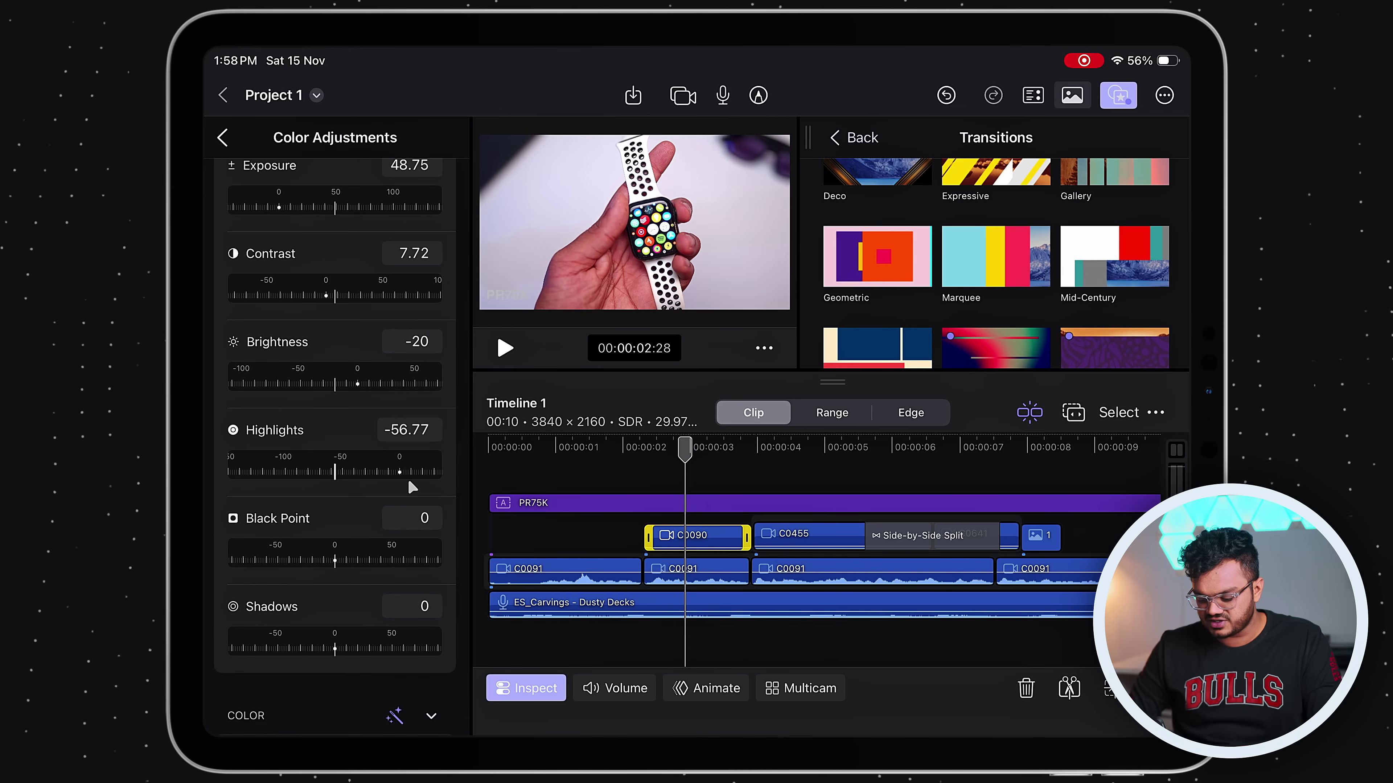
pyautogui.scroll(-4, 329, 611)
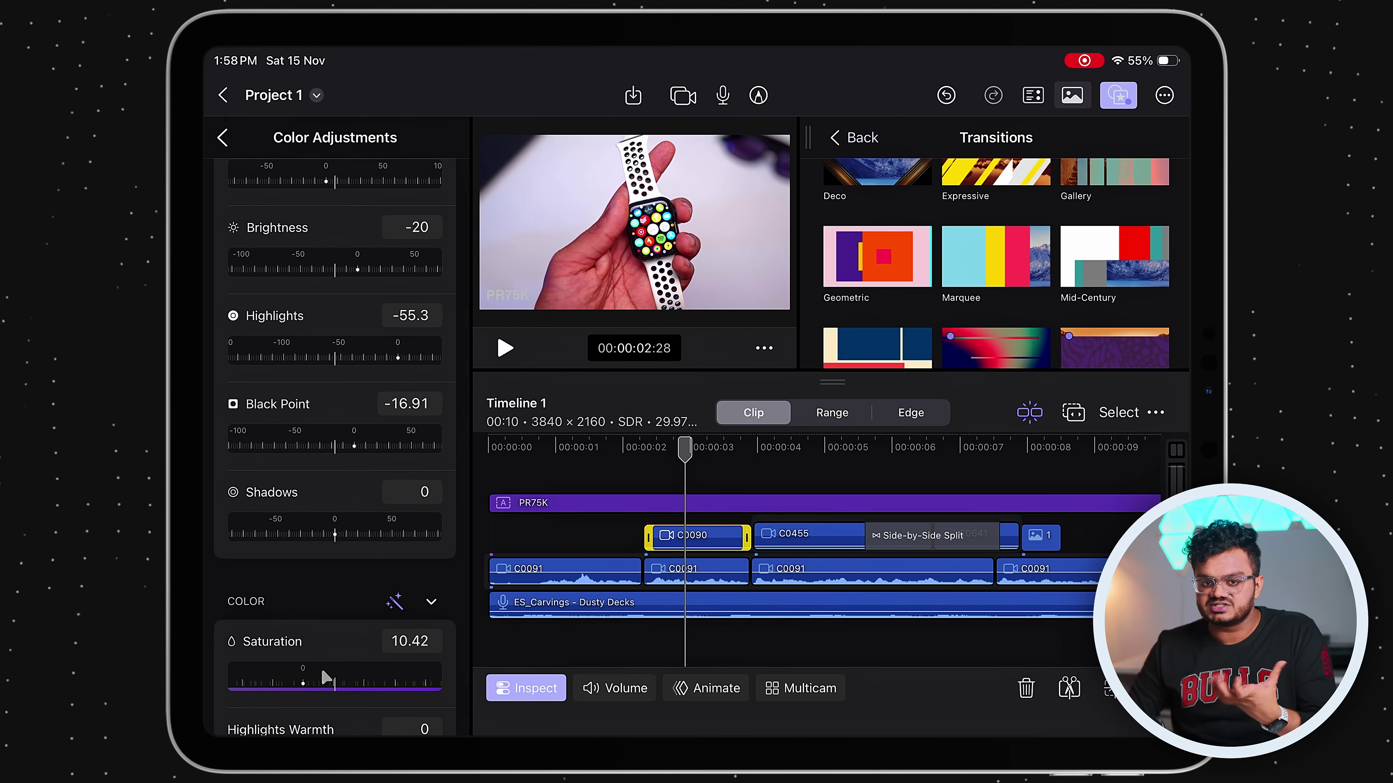
pyautogui.scroll(3, 358, 613)
pyautogui.scroll(-12, 358, 613)
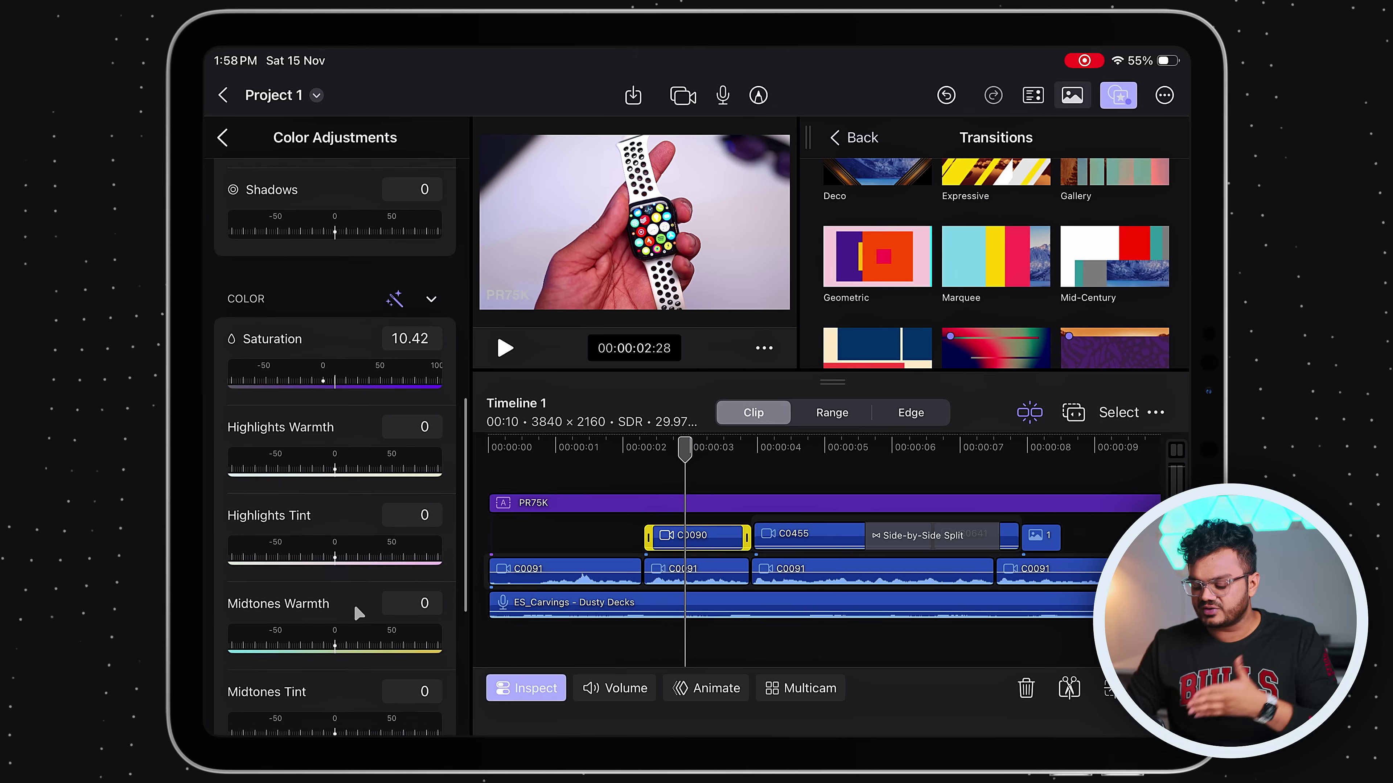
pyautogui.scroll(-7, 357, 613)
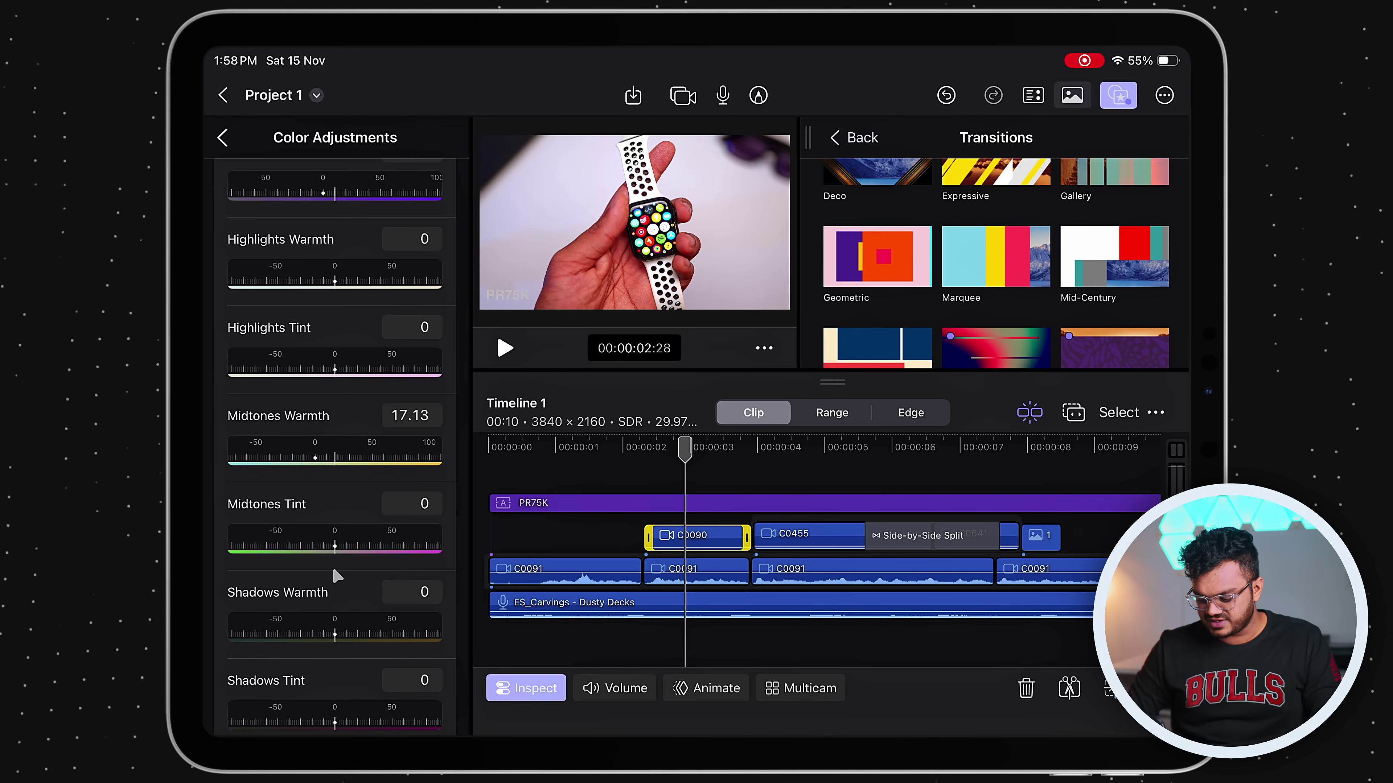
pyautogui.moveTo(339, 549); pyautogui.dragTo(367, 558)
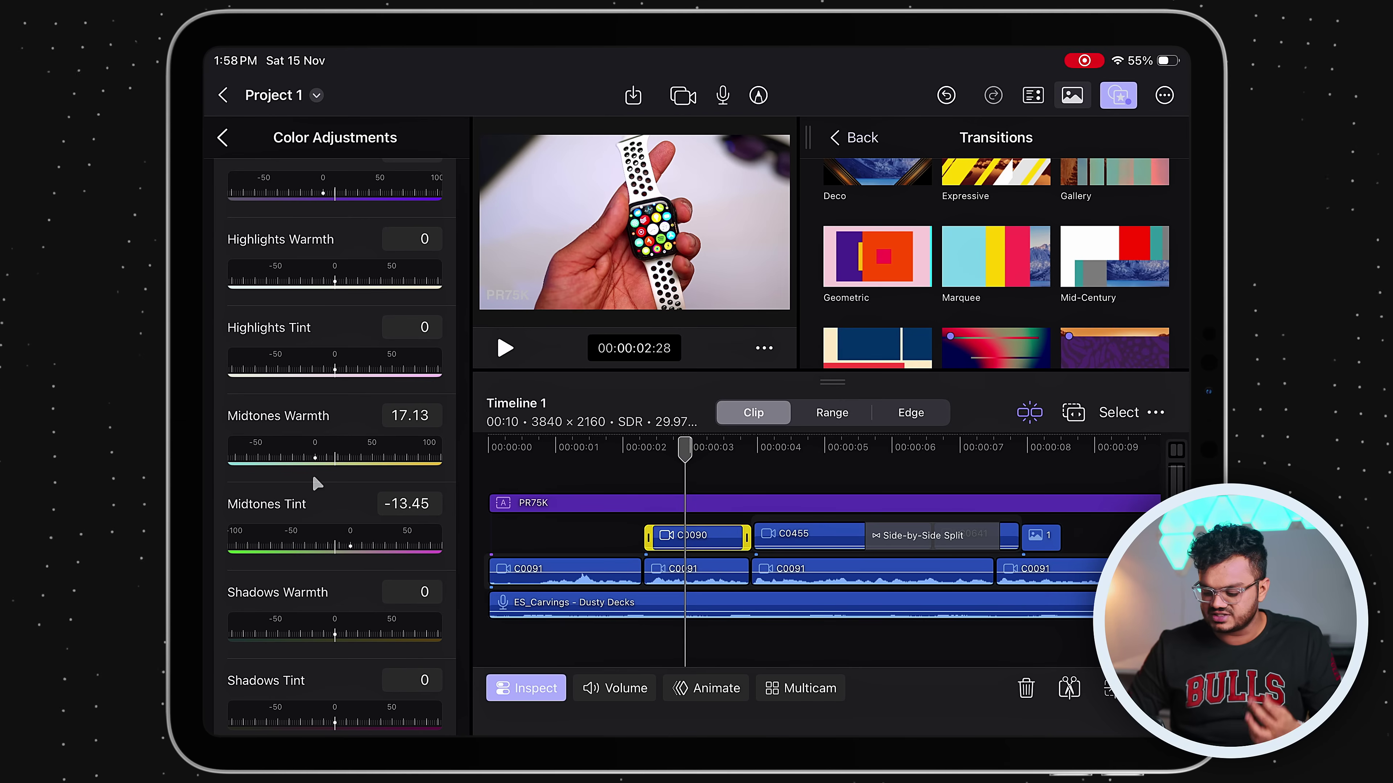
pyautogui.click(556, 571)
# - Give the first C0091 clip Color Adjustments: Exposure 48.9, Contrast 29.41, Shadows 32.72, Saturation 10.1
pyautogui.click(418, 232)
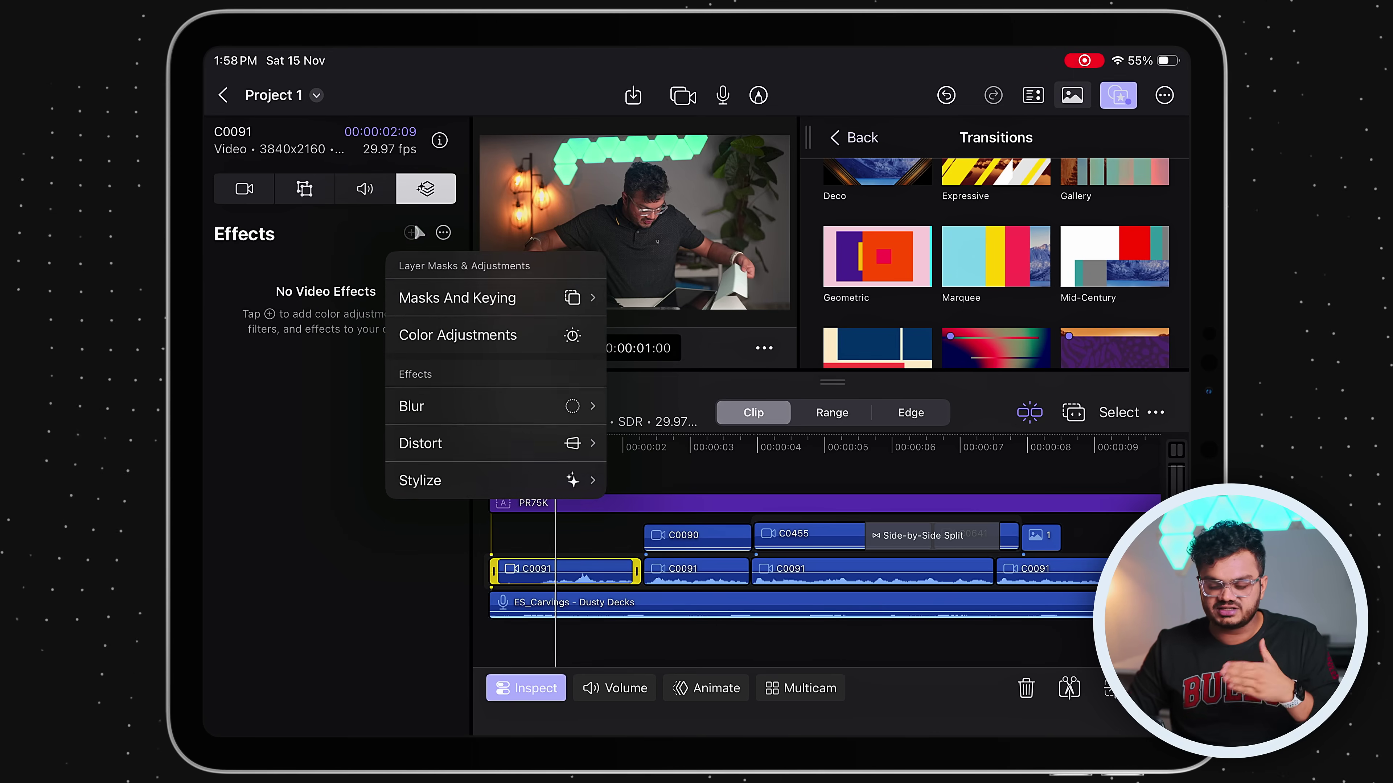
pyautogui.click(442, 351)
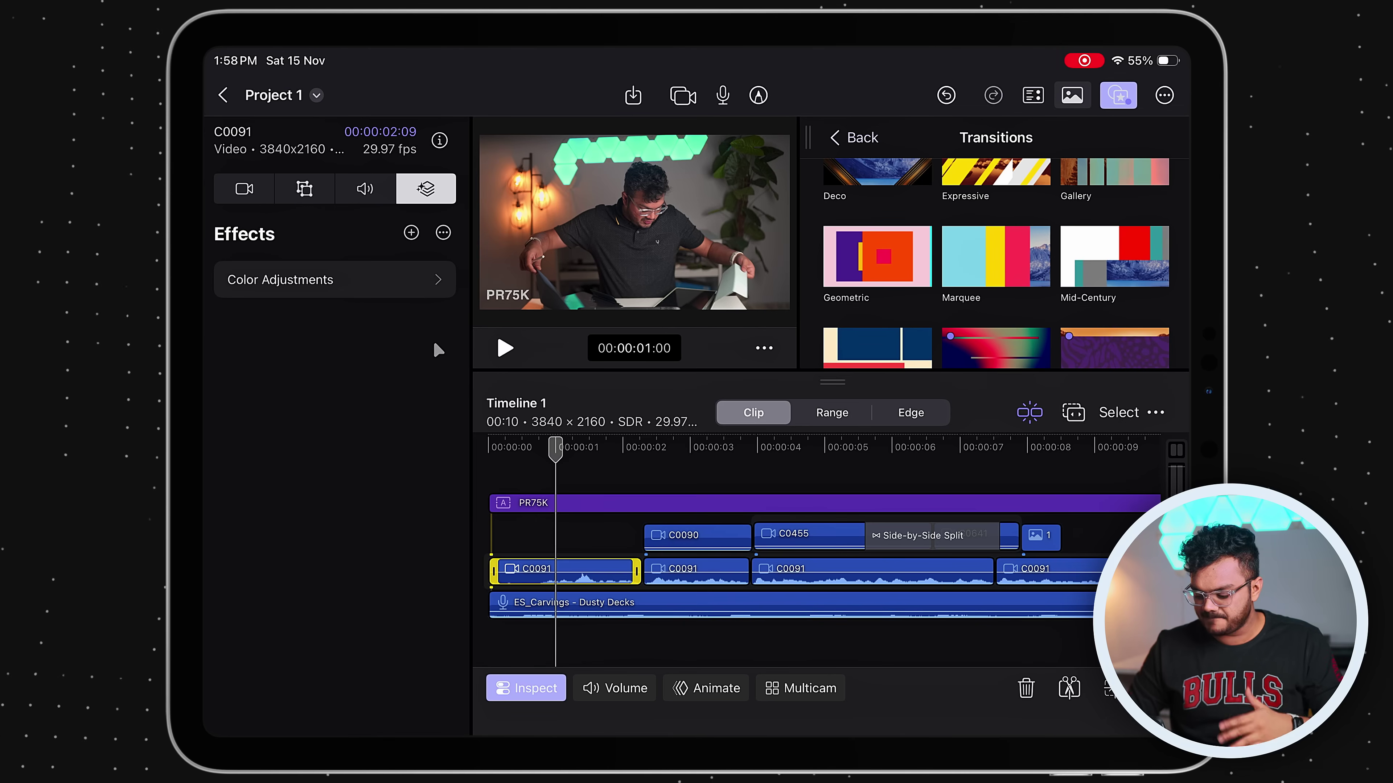
pyautogui.click(382, 285)
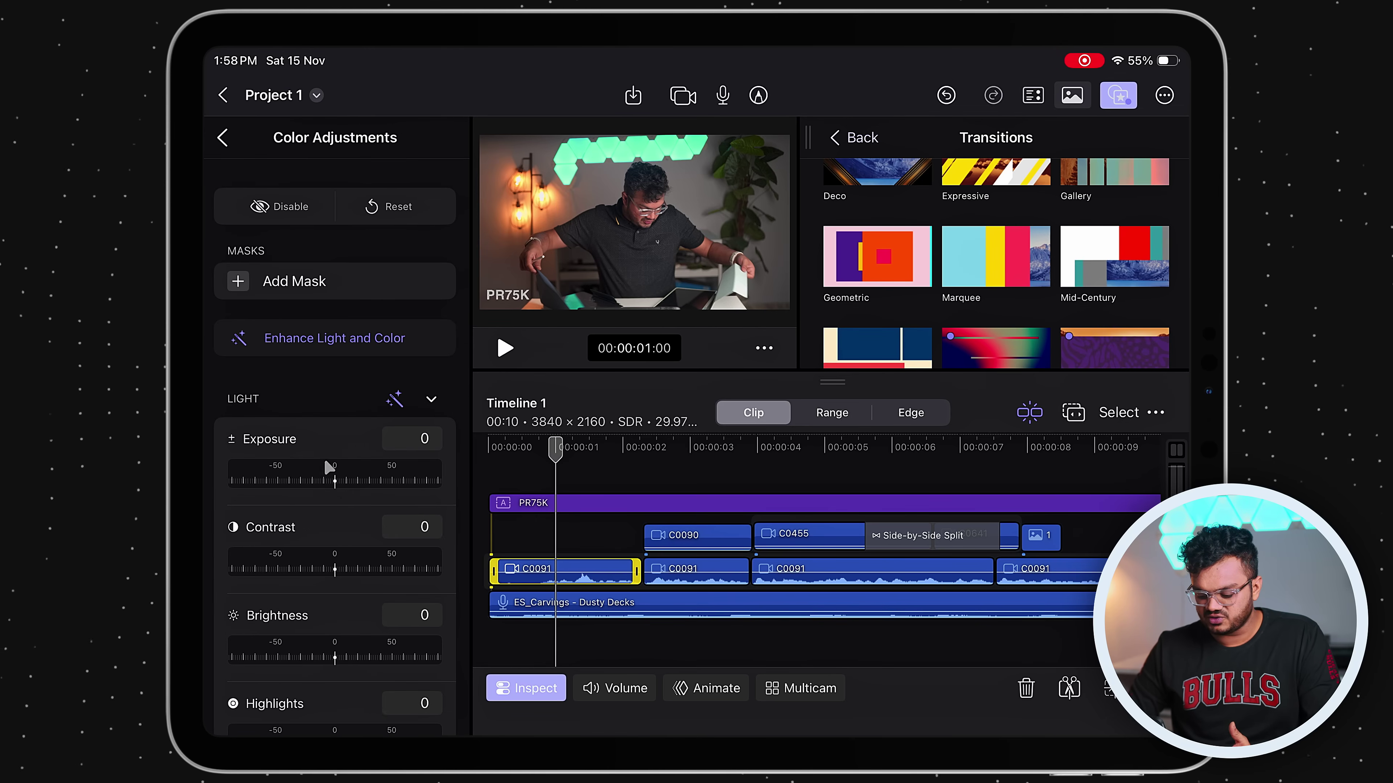
pyautogui.moveTo(334, 480); pyautogui.dragTo(285, 479)
pyautogui.moveTo(318, 555); pyautogui.dragTo(276, 565)
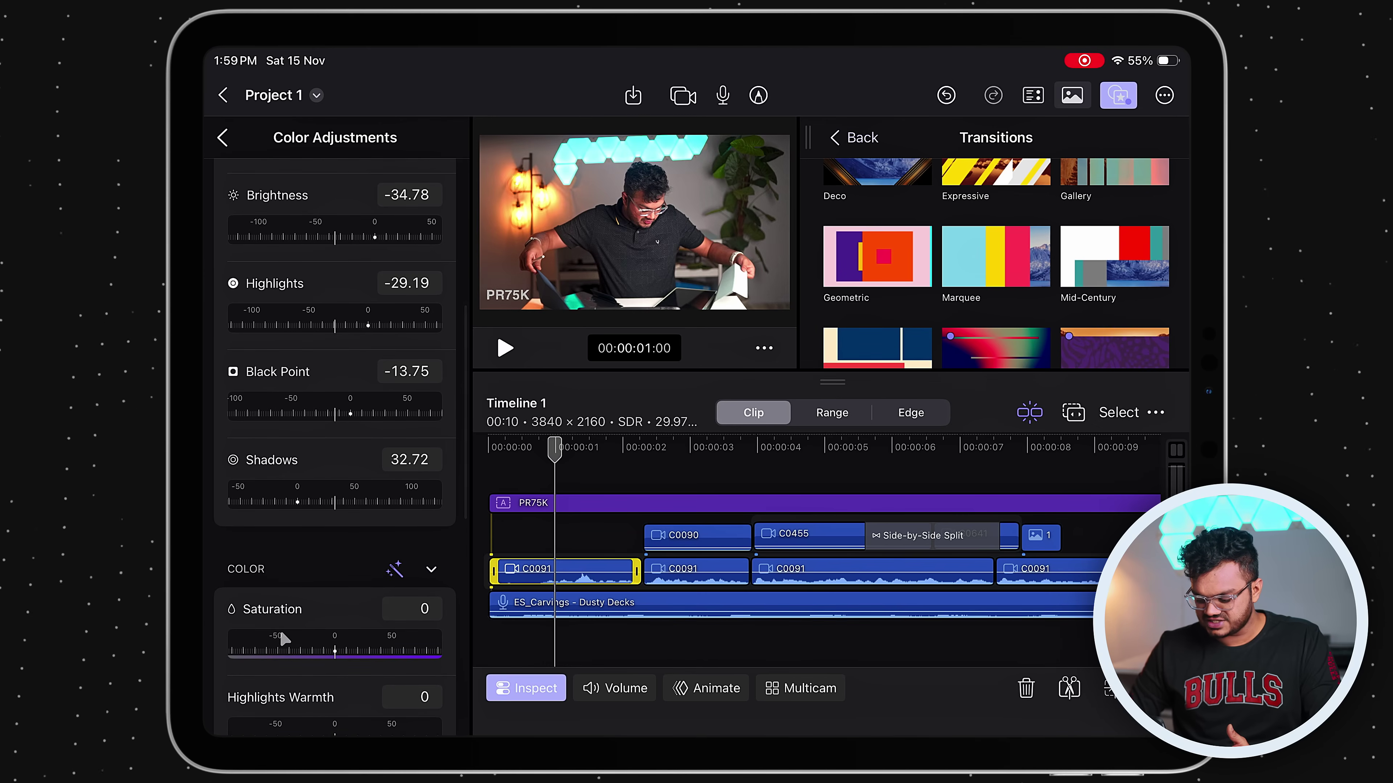
pyautogui.moveTo(323, 648)
pyautogui.mouseDown()
pyautogui.moveTo(305, 649)
pyautogui.moveTo(319, 650)
pyautogui.mouseUp()
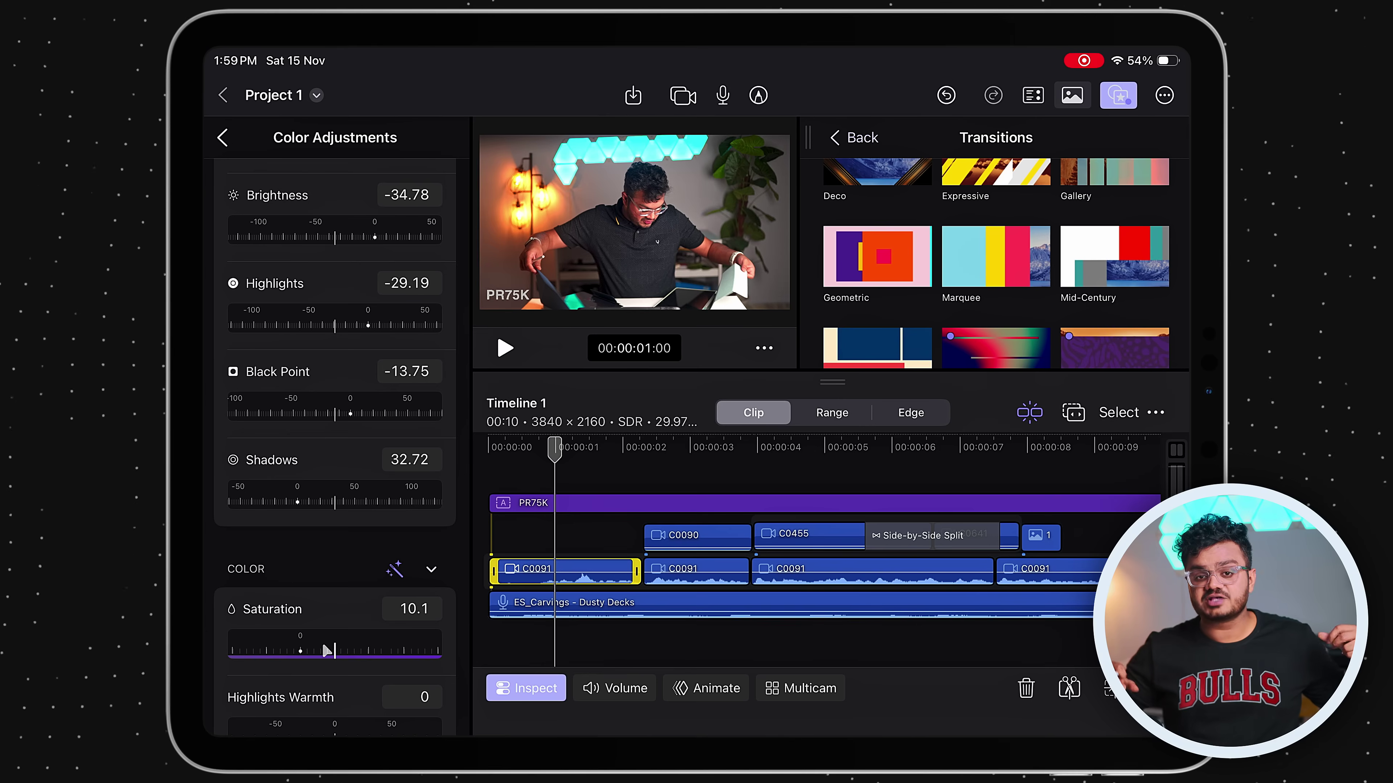
pyautogui.scroll(-5, 376, 568)
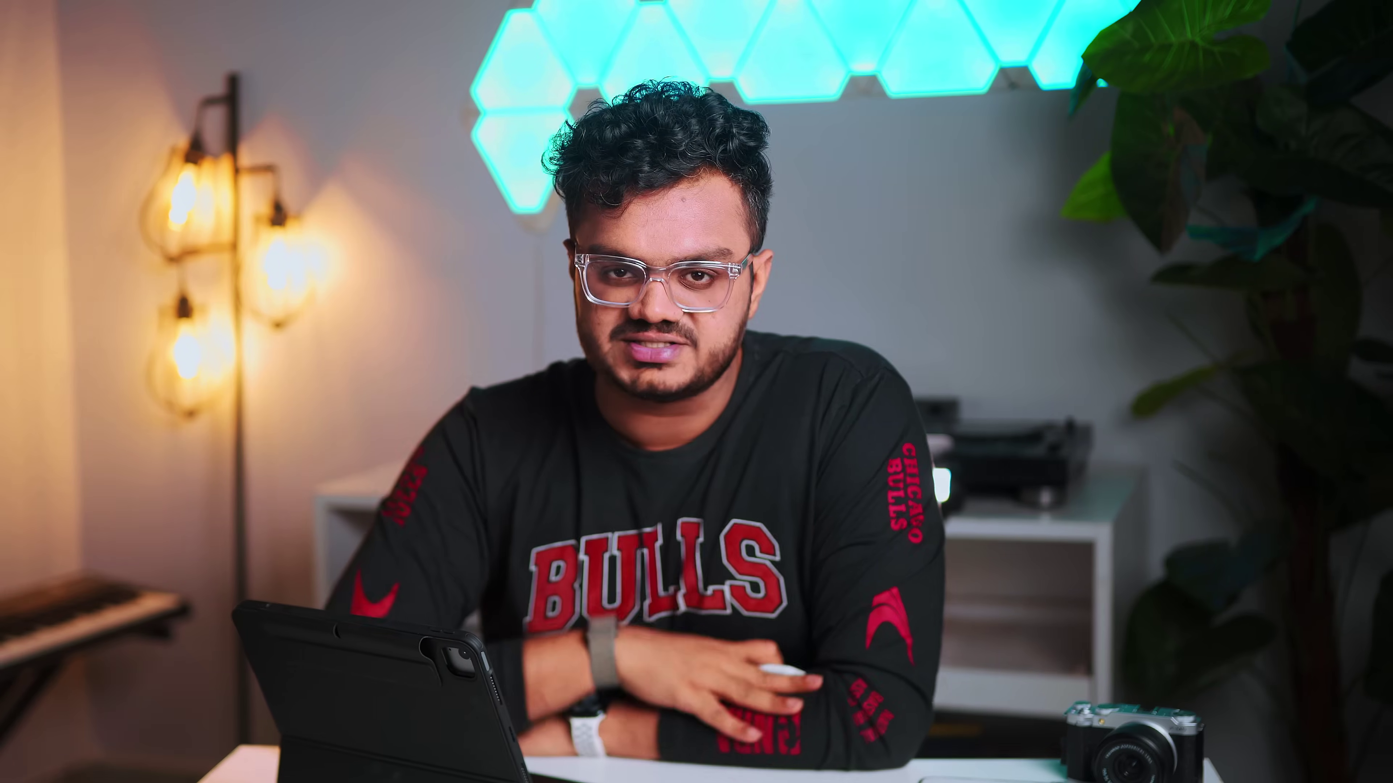
# - Draw three stars over the watch shot frame in the viewer
pyautogui.moveTo(328, 318)
pyautogui.mouseDown()
pyautogui.moveTo(285, 346)
pyautogui.moveTo(327, 318)
pyautogui.mouseUp()
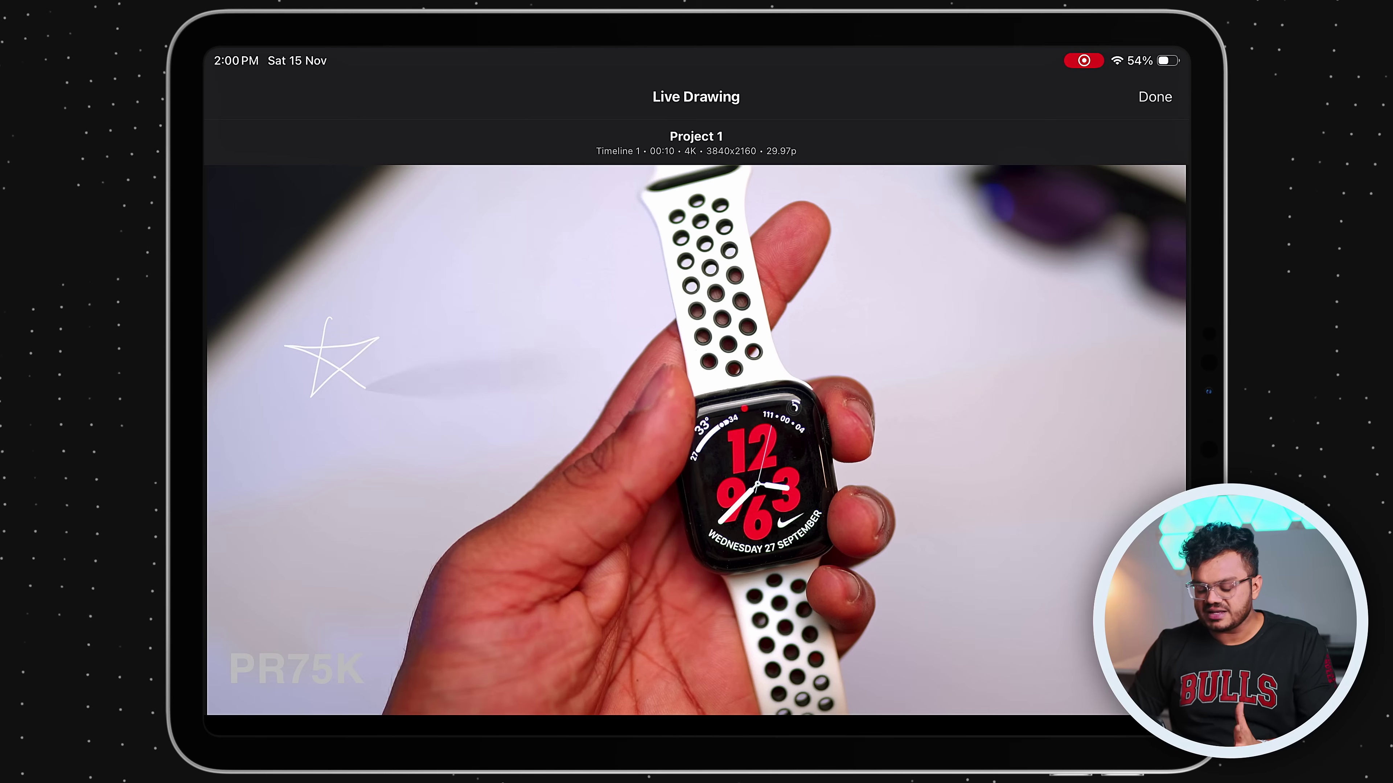
pyautogui.moveTo(455, 219)
pyautogui.mouseDown()
pyautogui.moveTo(411, 255)
pyautogui.moveTo(455, 219)
pyautogui.mouseUp()
pyautogui.moveTo(455, 357)
pyautogui.mouseDown()
pyautogui.moveTo(436, 416)
pyautogui.moveTo(513, 395)
pyautogui.mouseUp()
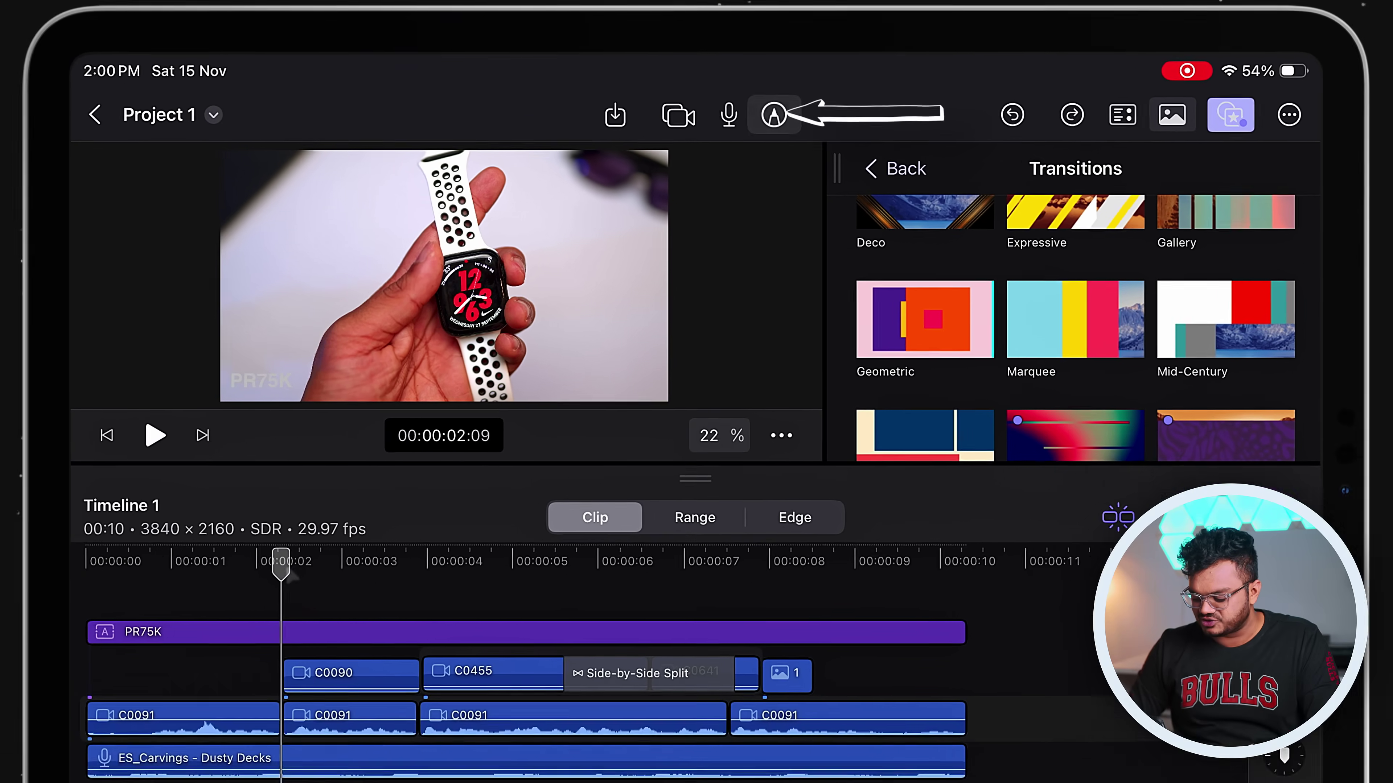
# - Start a Live Drawing over the watch shot and draw four stars and a smiley face
pyautogui.click(781, 123)
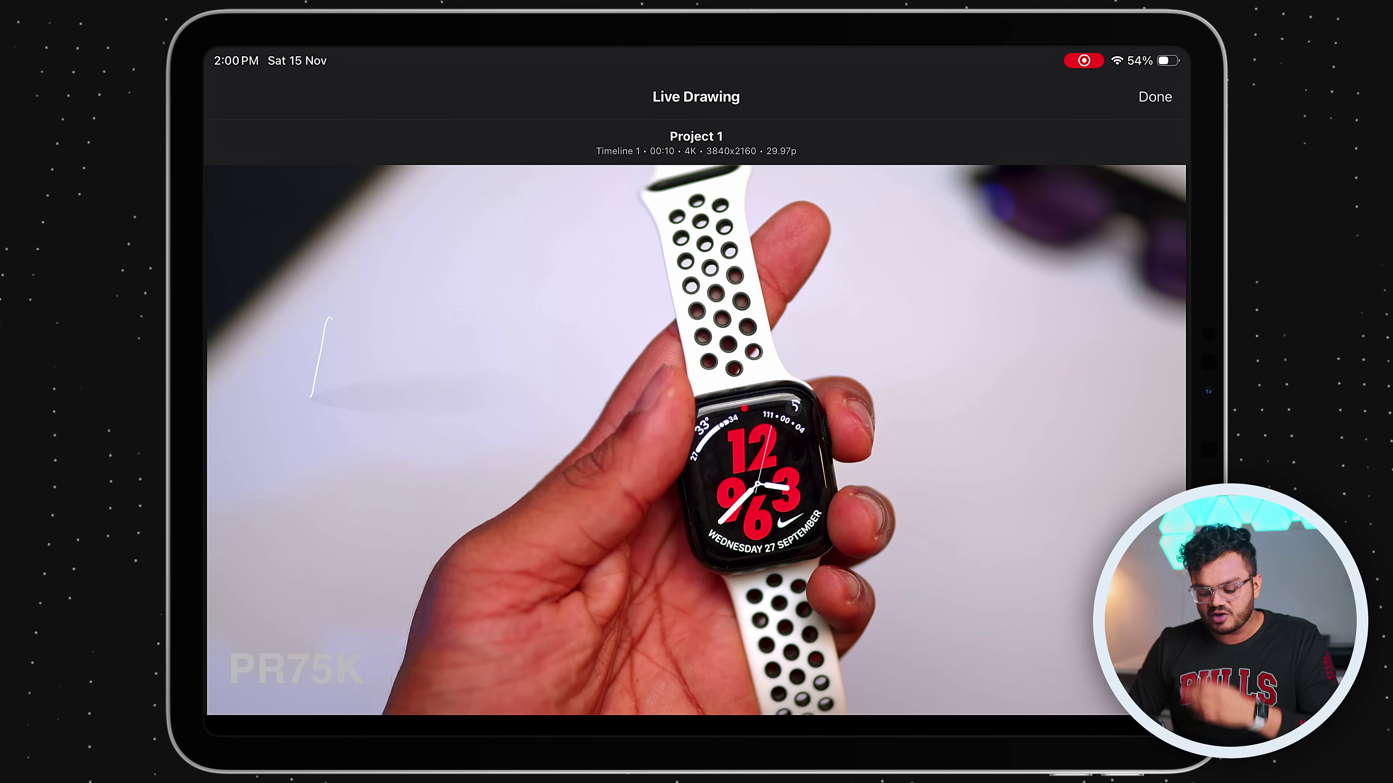
pyautogui.moveTo(310, 396)
pyautogui.mouseDown()
pyautogui.moveTo(333, 347)
pyautogui.moveTo(371, 392)
pyautogui.moveTo(328, 319)
pyautogui.mouseUp()
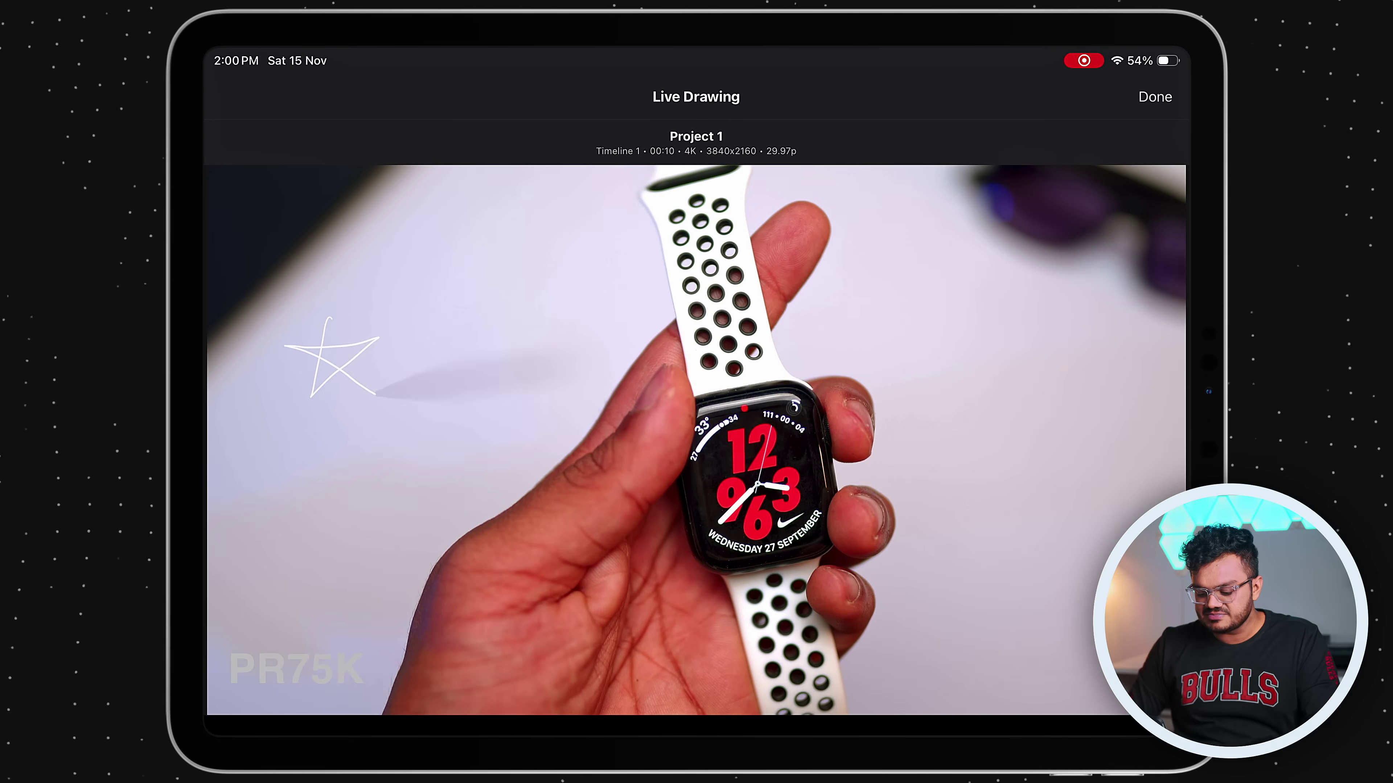
pyautogui.moveTo(486, 282)
pyautogui.mouseDown()
pyautogui.moveTo(428, 278)
pyautogui.moveTo(455, 219)
pyautogui.mouseUp()
pyautogui.moveTo(451, 355)
pyautogui.mouseDown()
pyautogui.moveTo(426, 436)
pyautogui.moveTo(417, 385)
pyautogui.moveTo(450, 357)
pyautogui.mouseUp()
pyautogui.moveTo(283, 531); pyautogui.dragTo(314, 458)
pyautogui.moveTo(1051, 303)
pyautogui.mouseDown()
pyautogui.moveTo(1053, 324)
pyautogui.moveTo(1157, 343)
pyautogui.mouseUp()
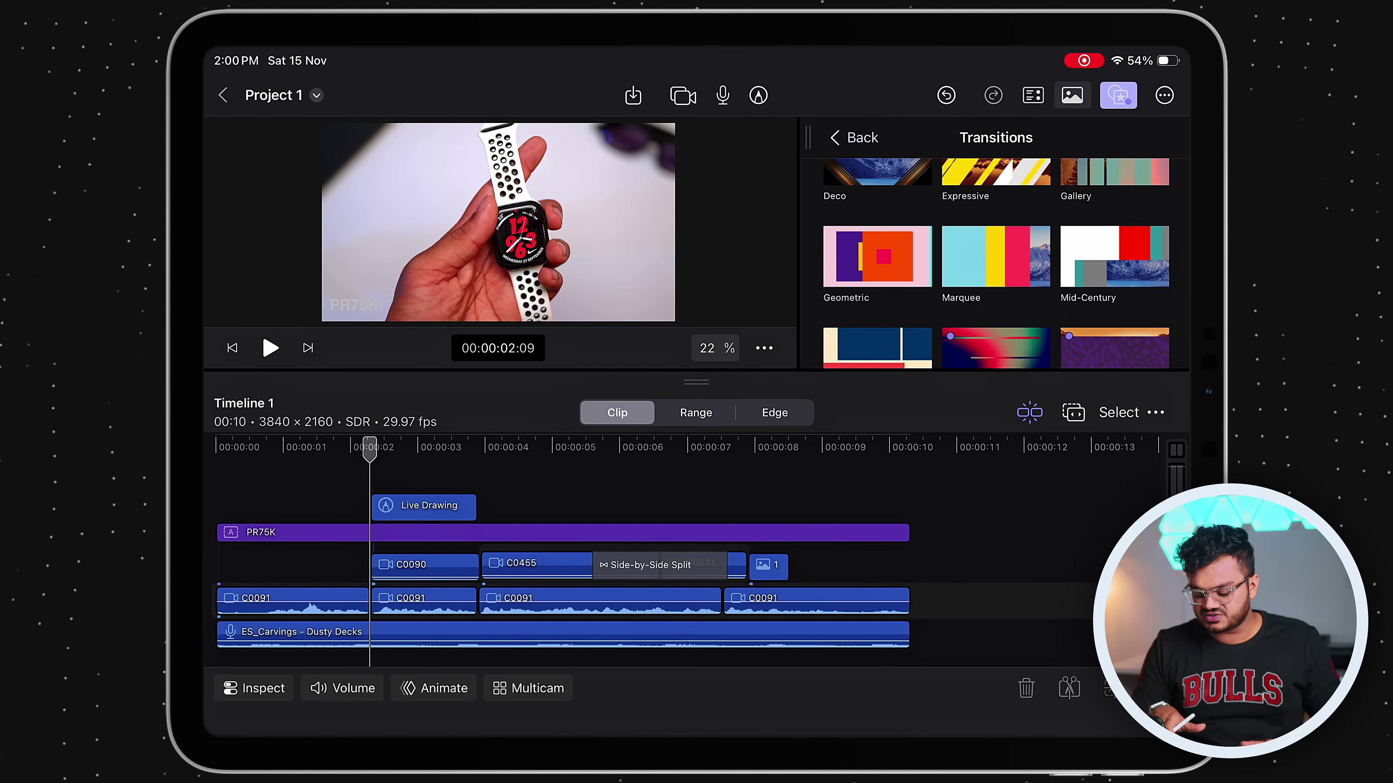
# - Preview the watch shot with the stars from around 00:00:02:01
pyautogui.moveTo(363, 453); pyautogui.dragTo(353, 453)
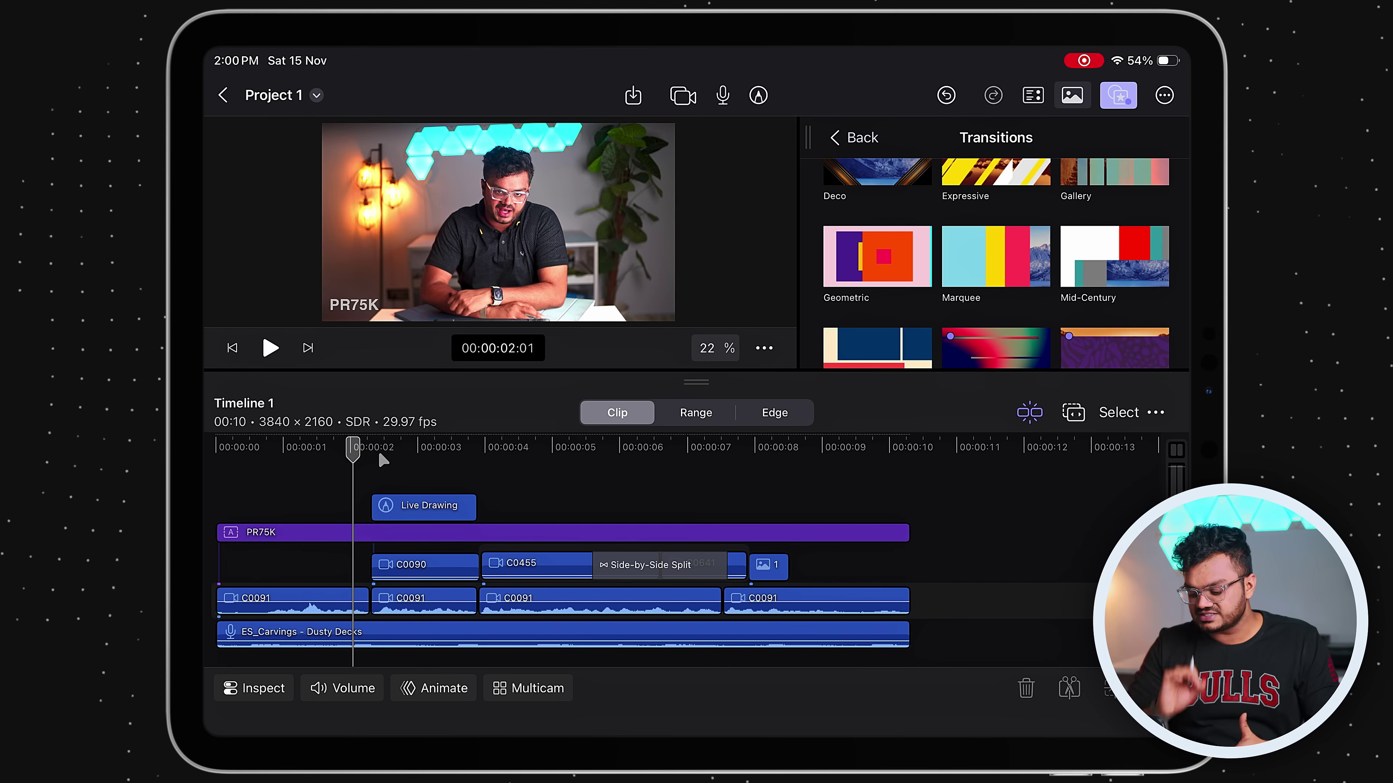
pyautogui.press('space')
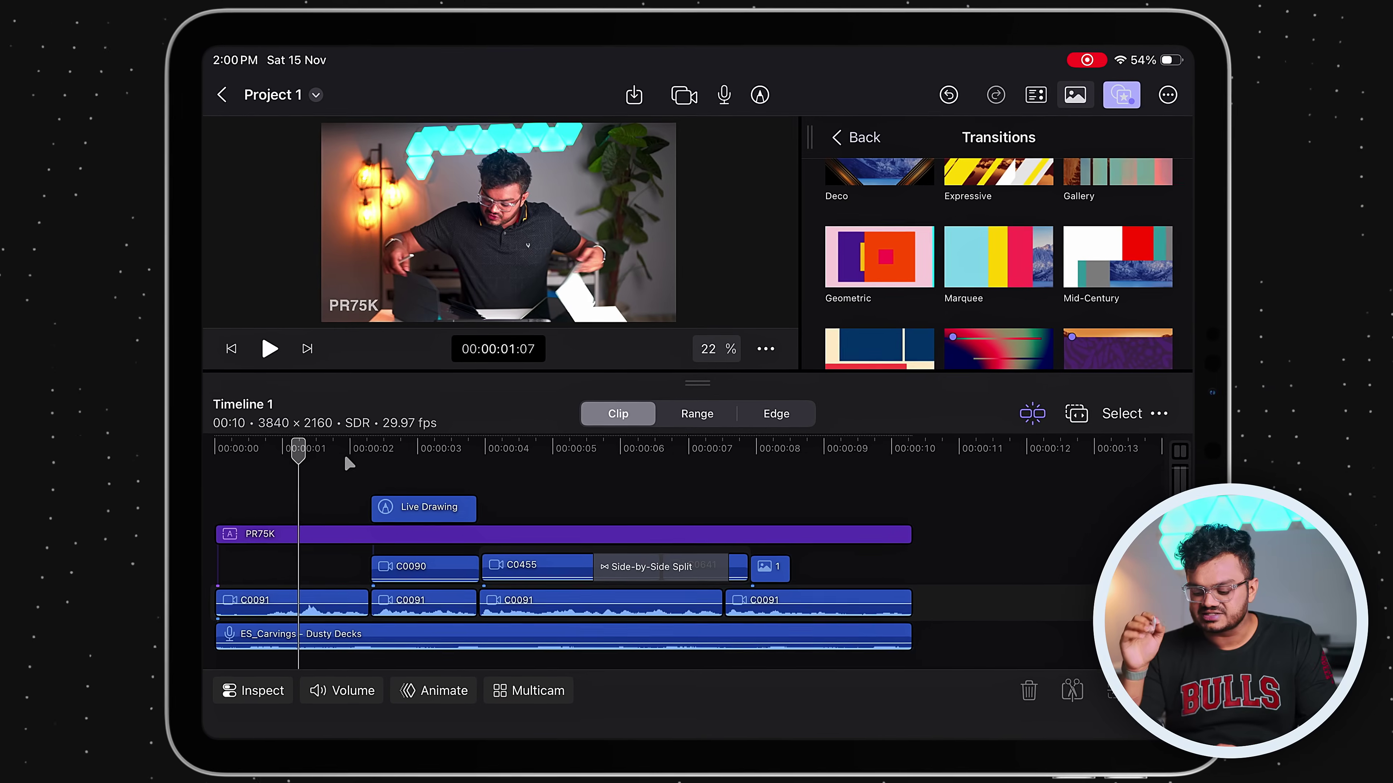
pyautogui.press('space')
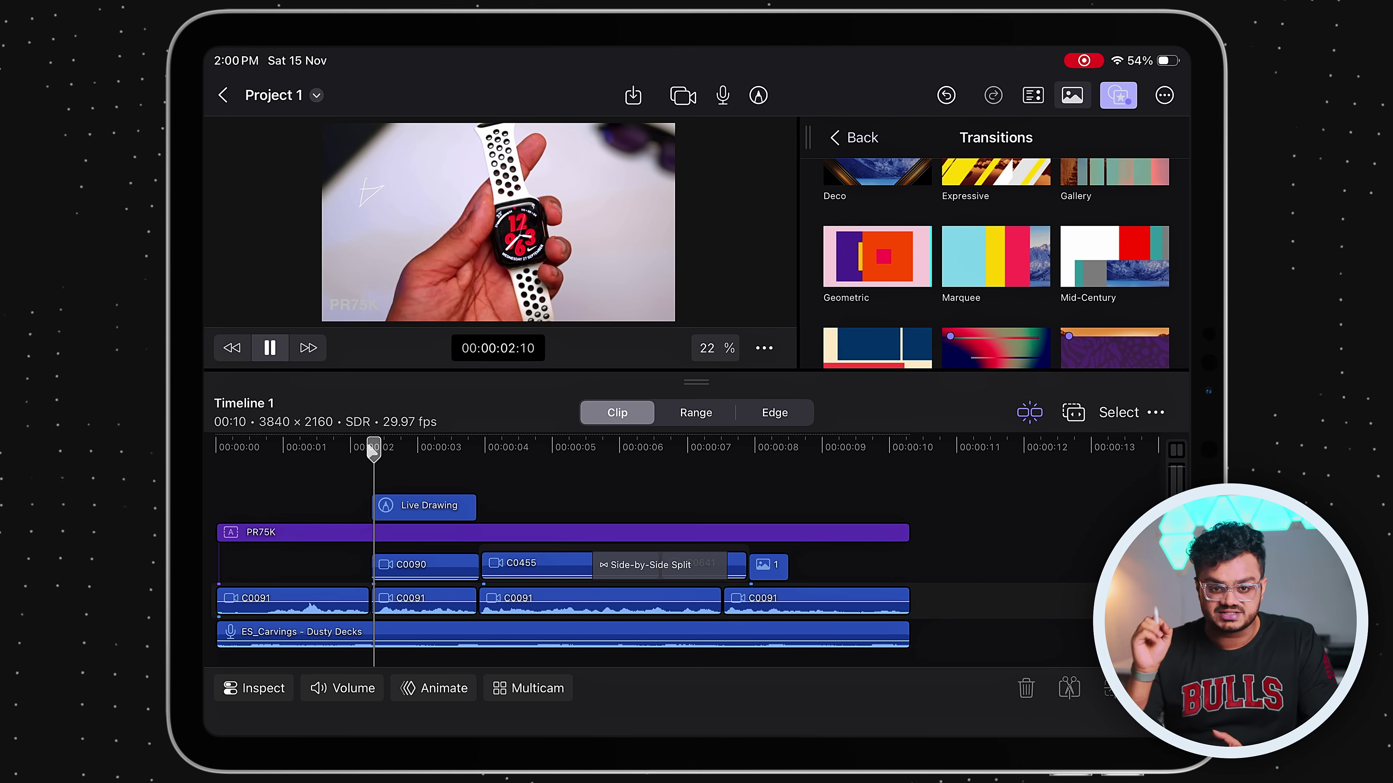
pyautogui.press('space')
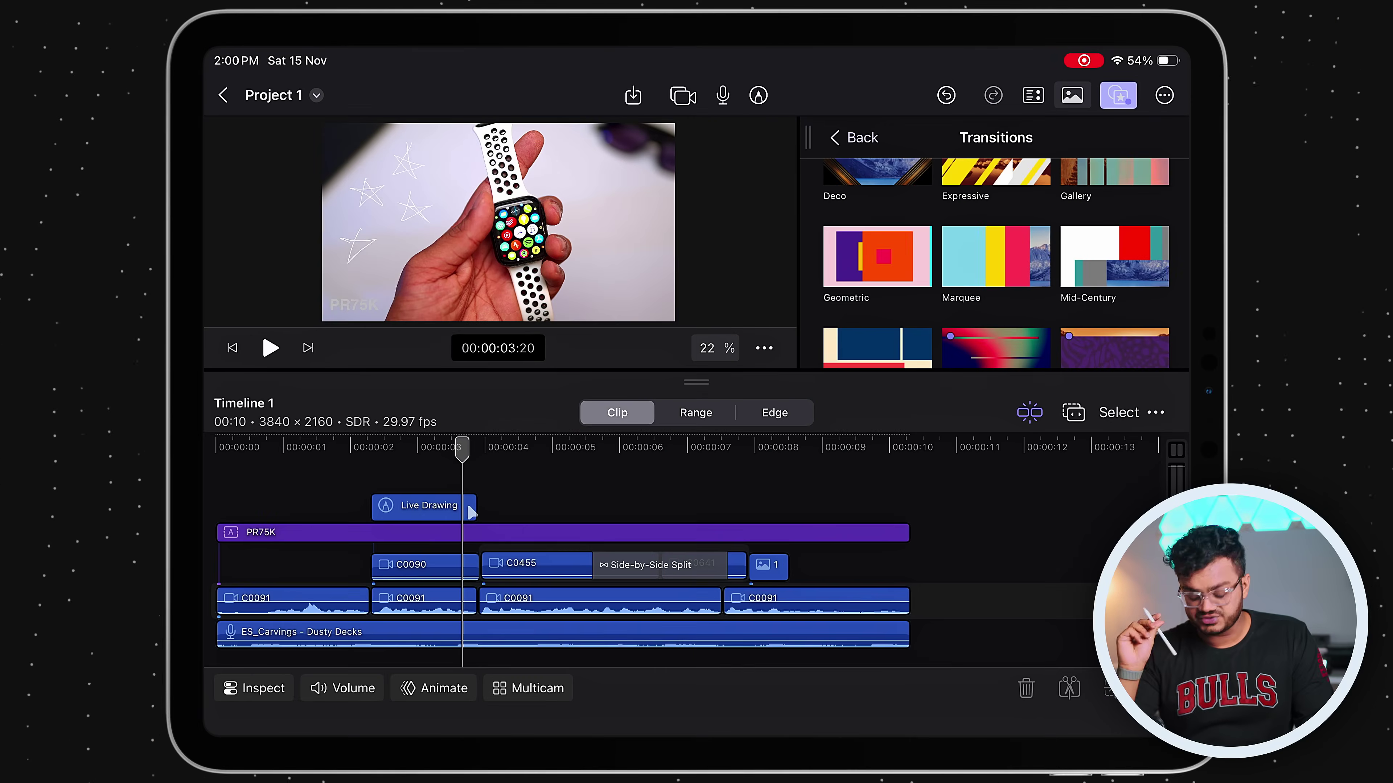
# - Trim the Live Drawing clip to end around 00:00:03:27 and replay the stars
pyautogui.click(270, 348)
pyautogui.click(439, 505)
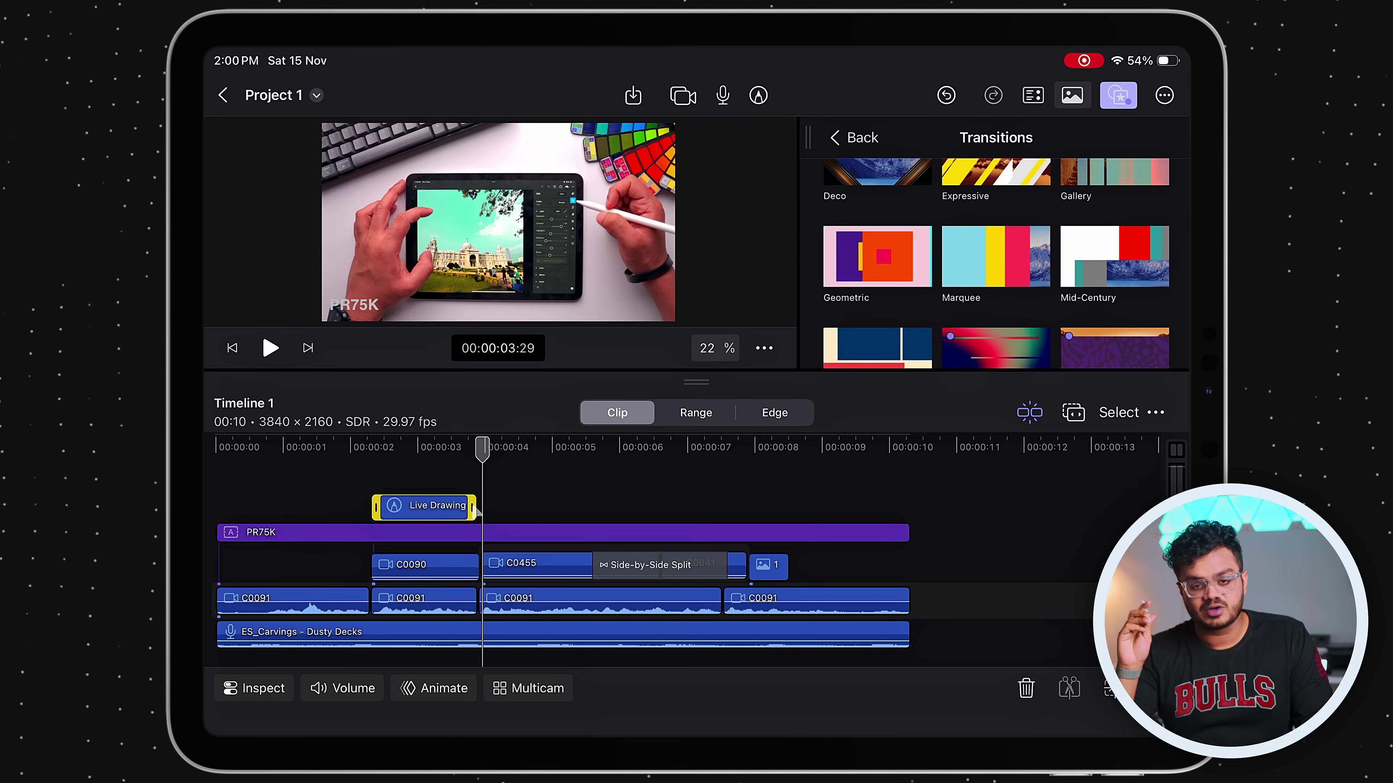
pyautogui.click(369, 448)
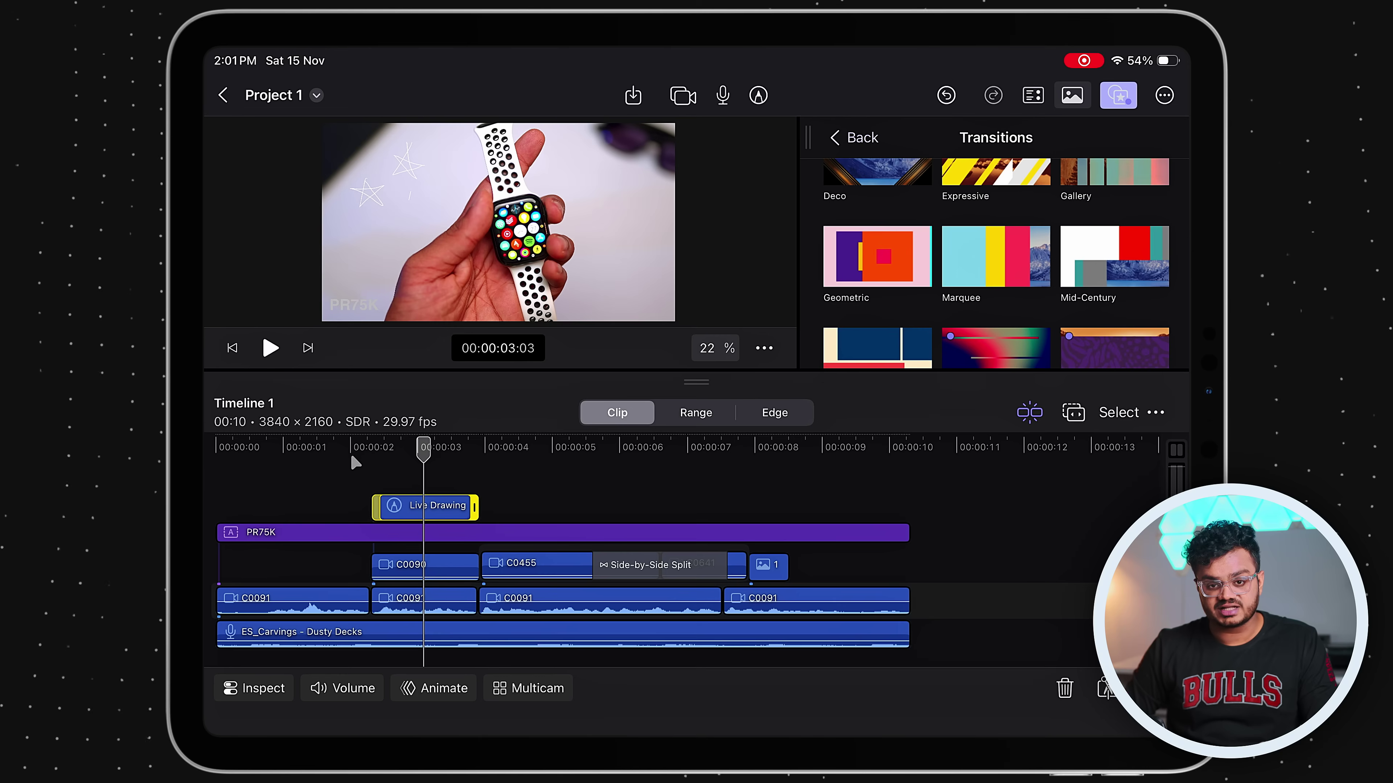
pyautogui.press('space')
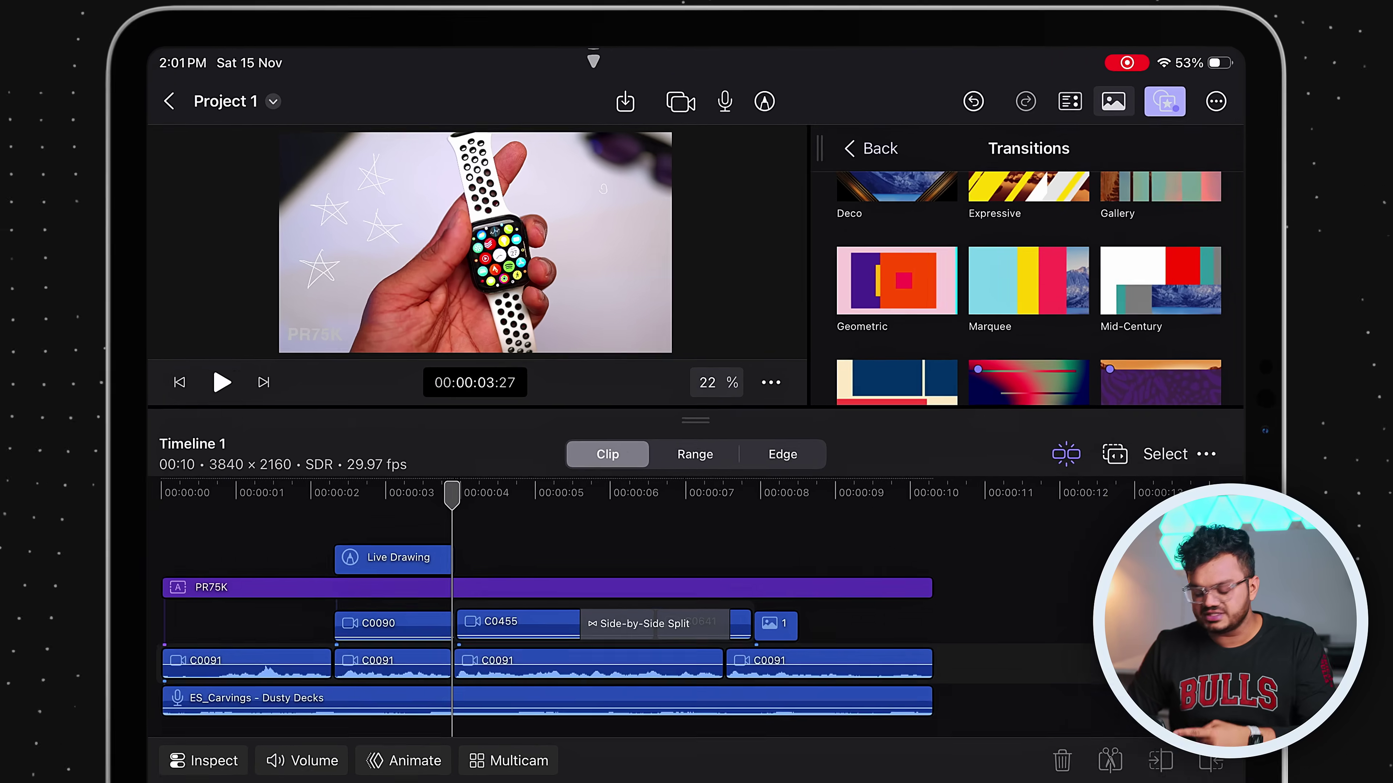
pyautogui.moveTo(688, 54)
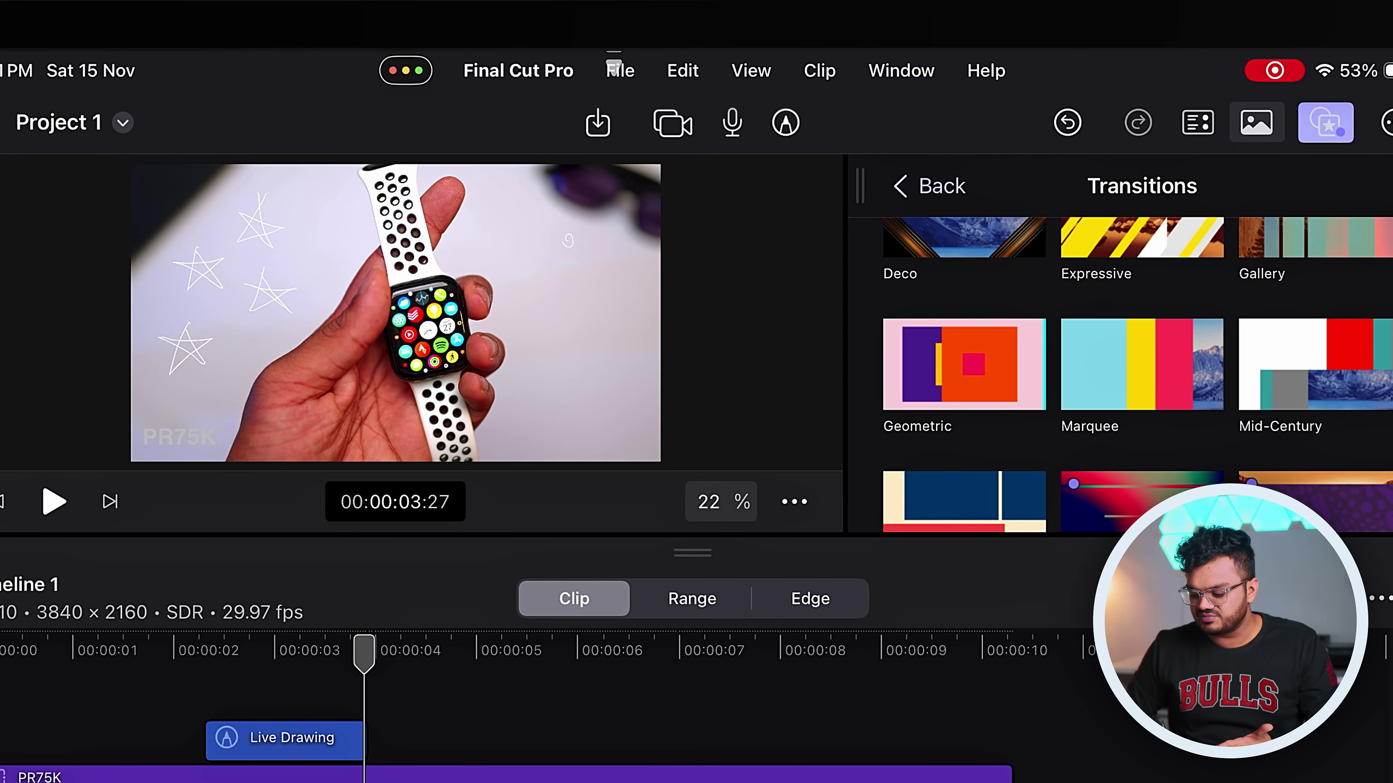
# - From the Project 1 title menu, choose Share > Export > Video to reach Video Options
pyautogui.click(614, 64)
pyautogui.click(616, 164)
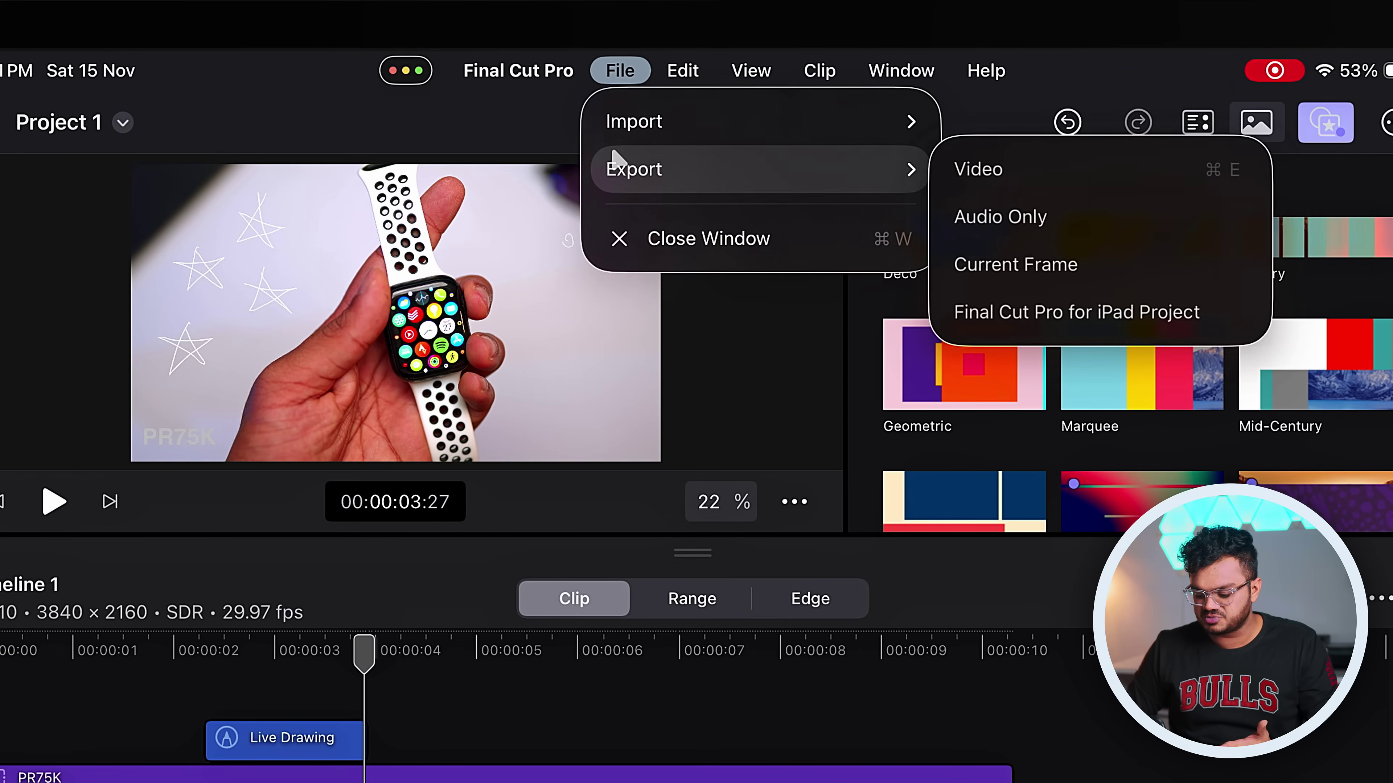
pyautogui.click(285, 738)
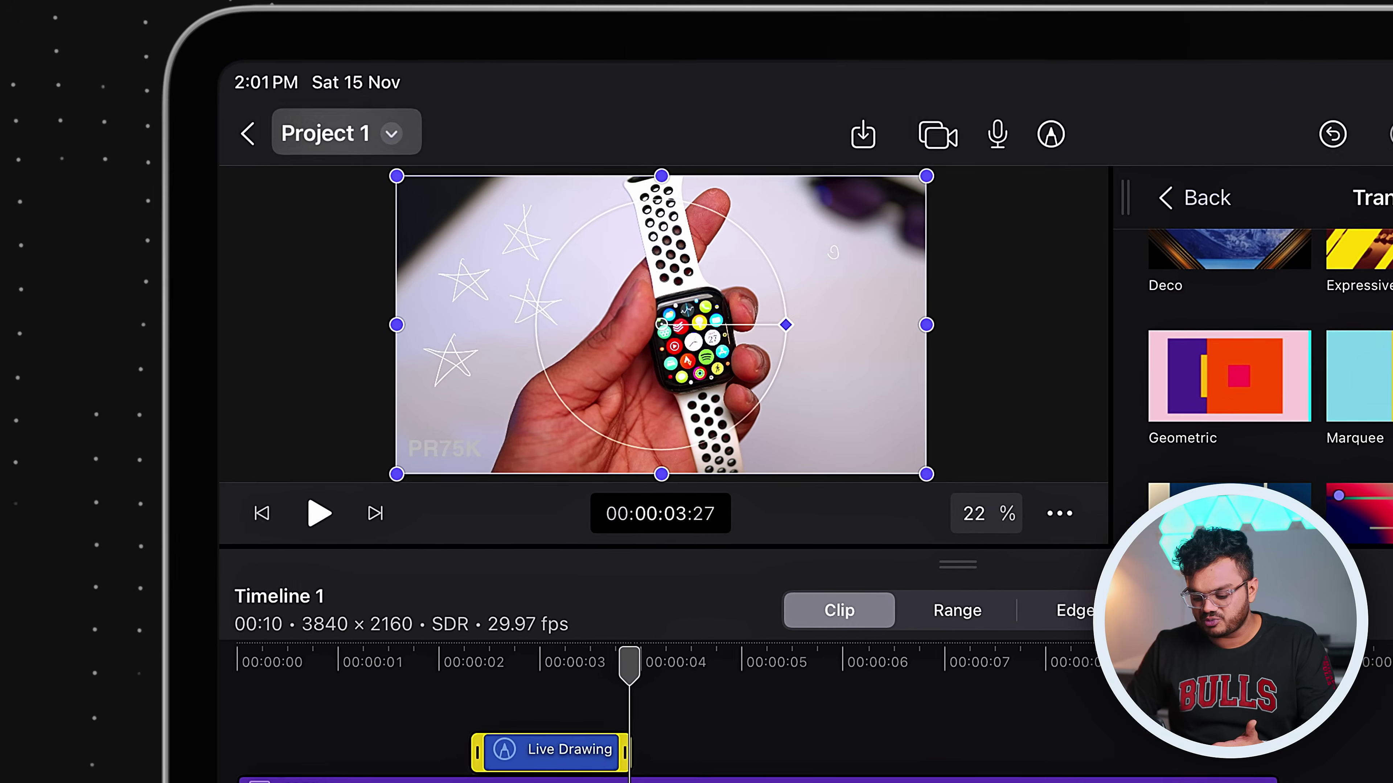
pyautogui.click(347, 133)
pyautogui.click(367, 191)
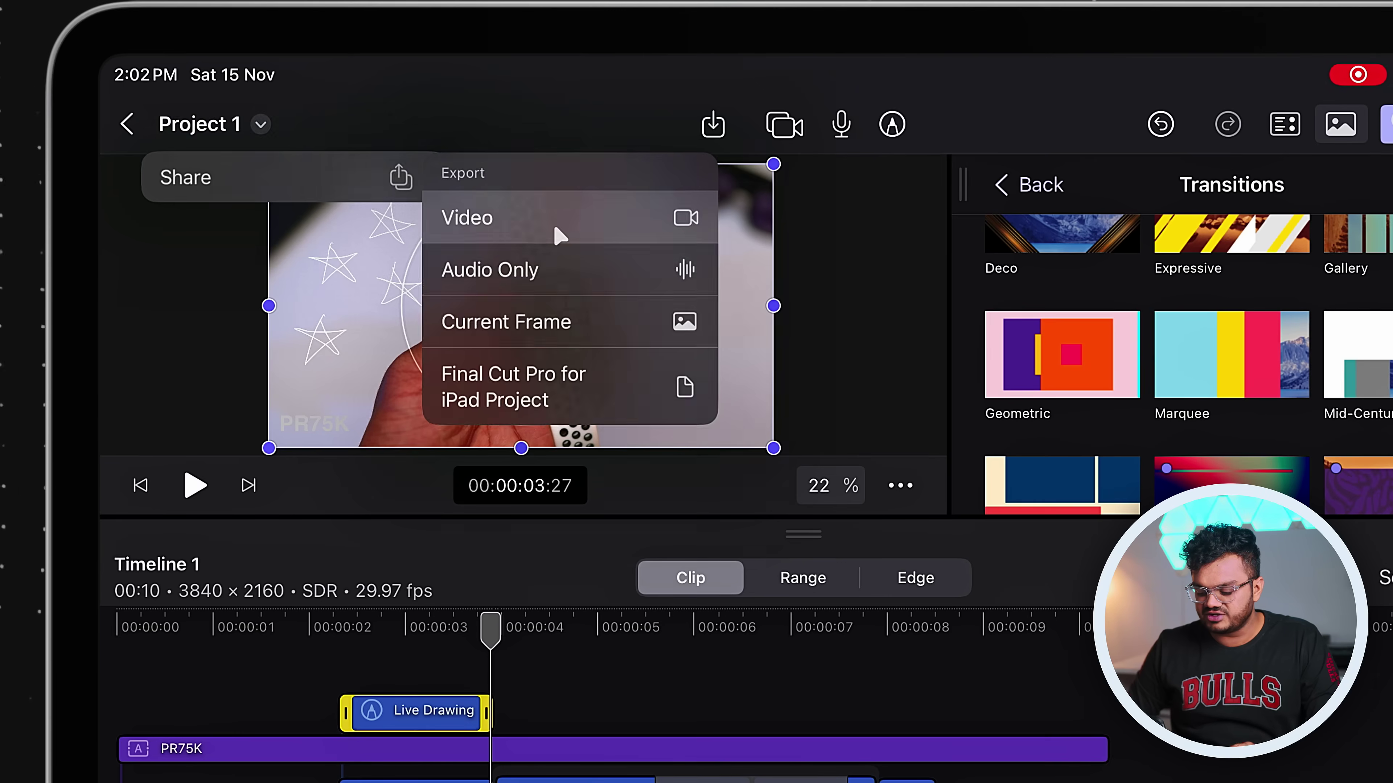
pyautogui.click(553, 236)
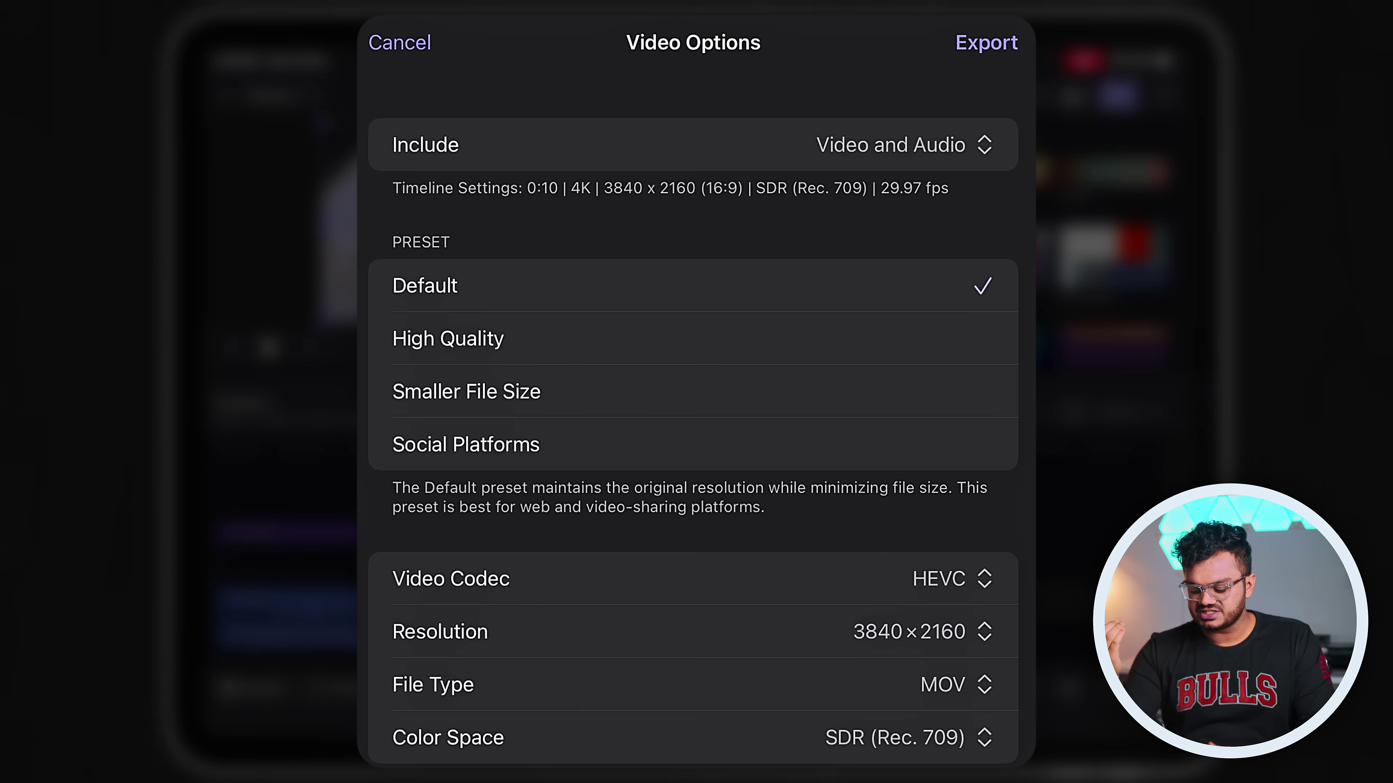
# - Try the Social Platforms preset, return to High Quality, and set the codec to H.264
pyautogui.click(603, 343)
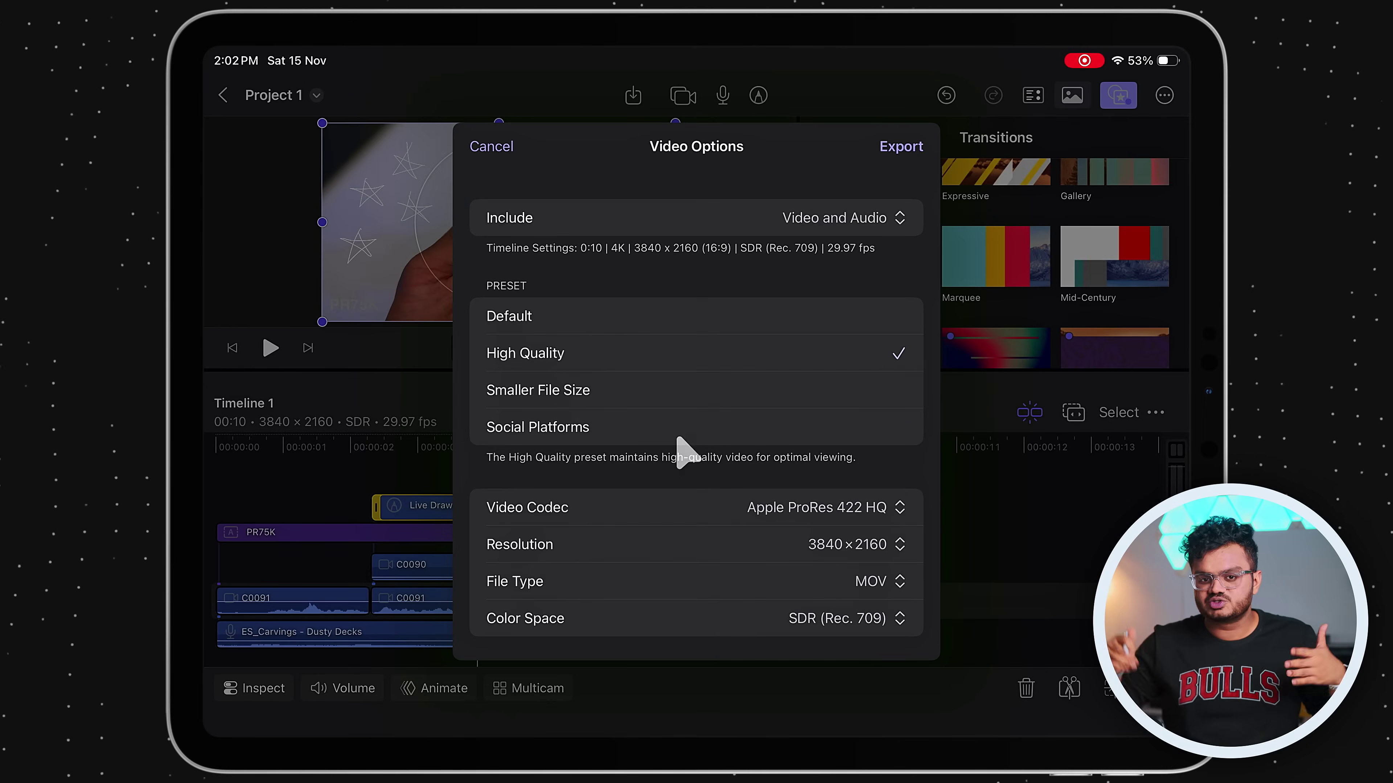
pyautogui.click(682, 434)
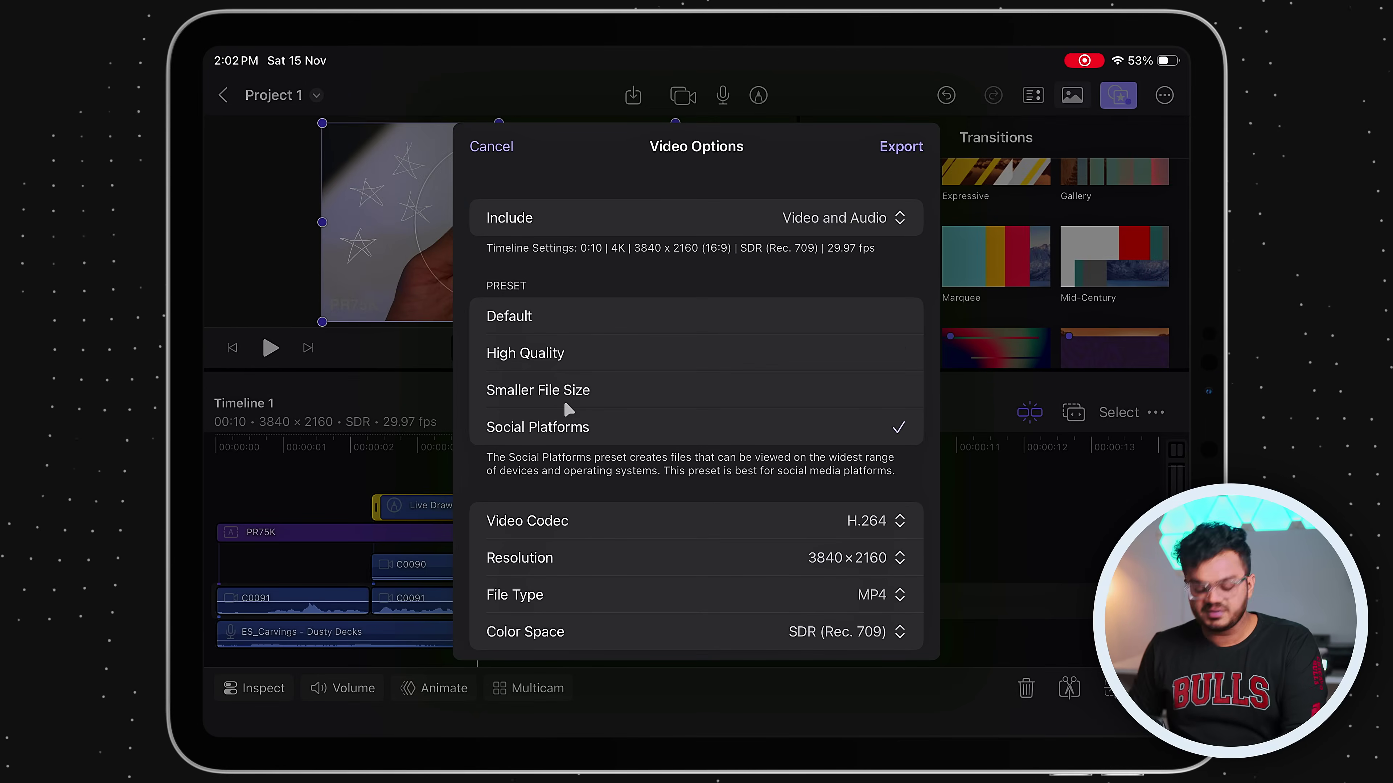
pyautogui.click(559, 351)
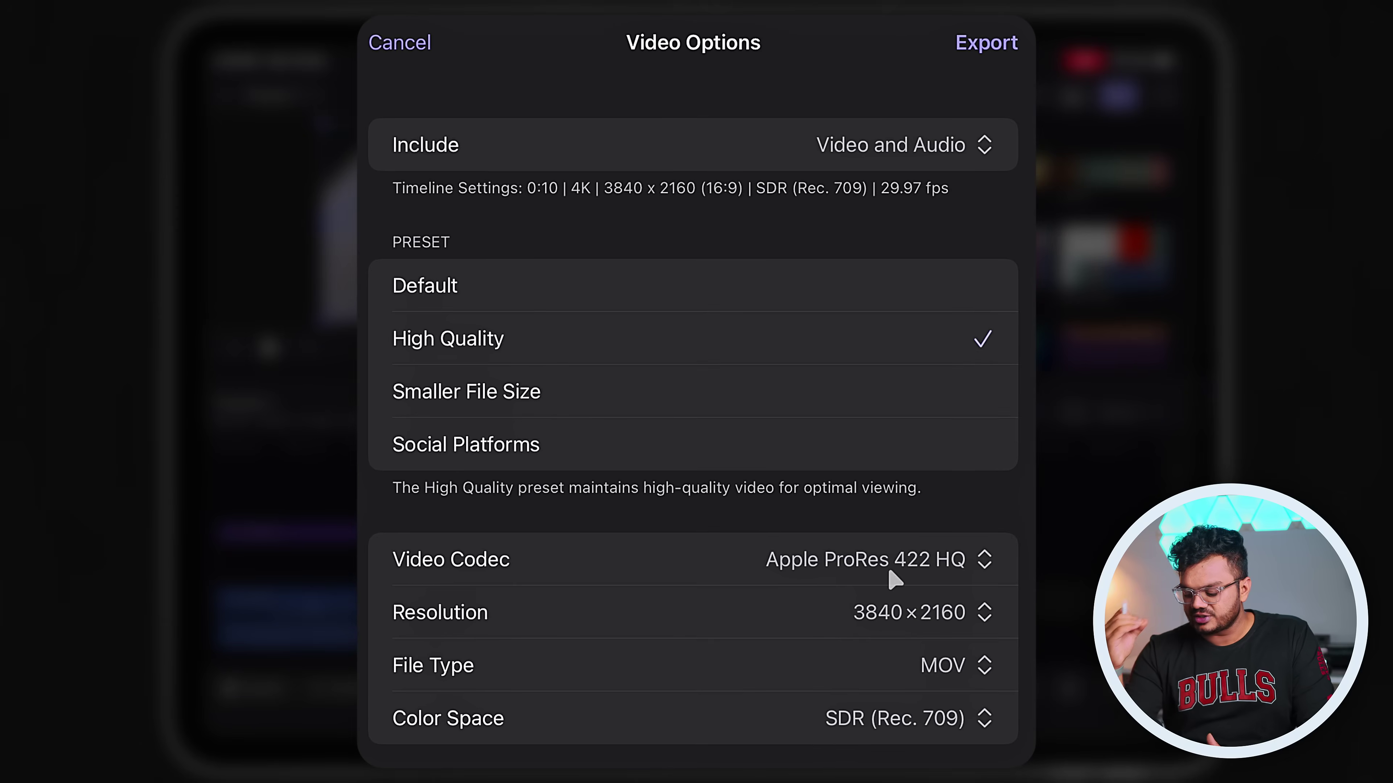
pyautogui.click(856, 511)
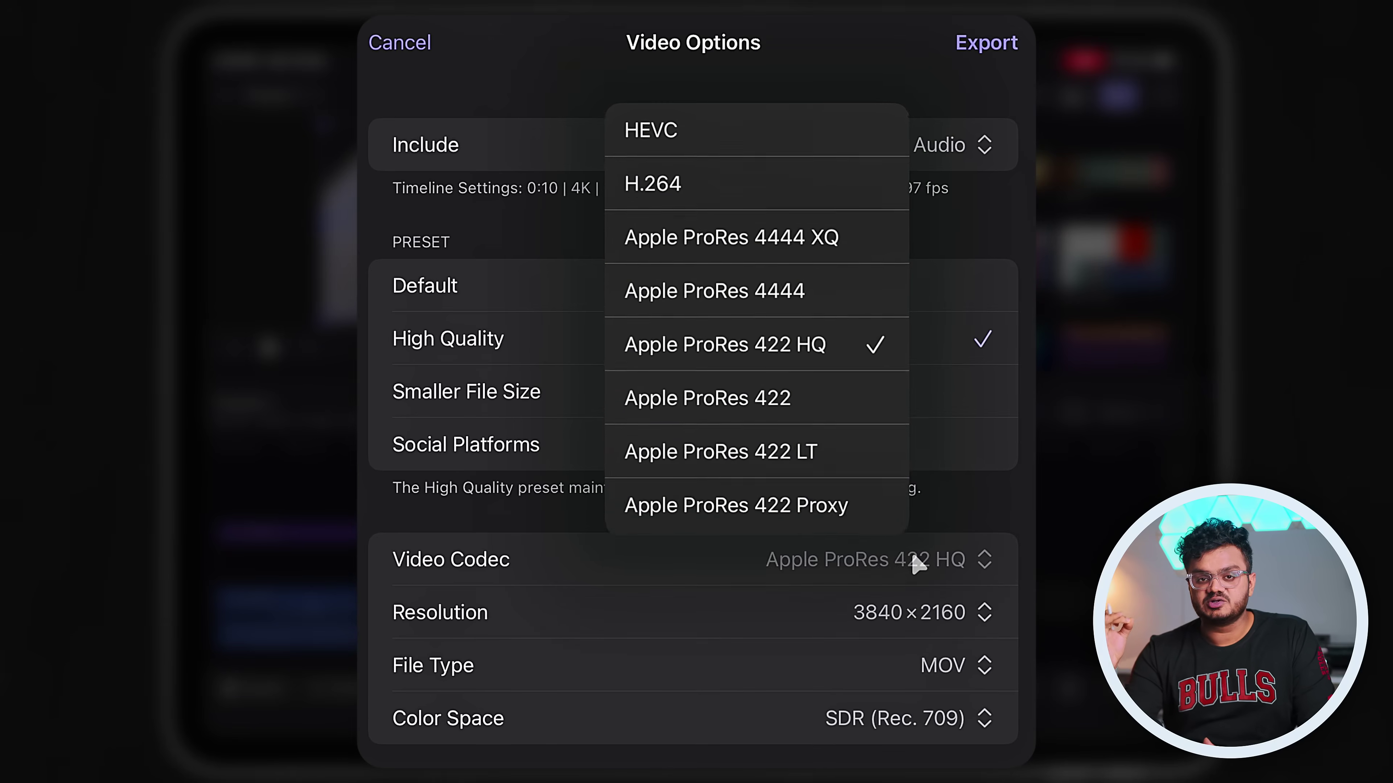
pyautogui.click(737, 202)
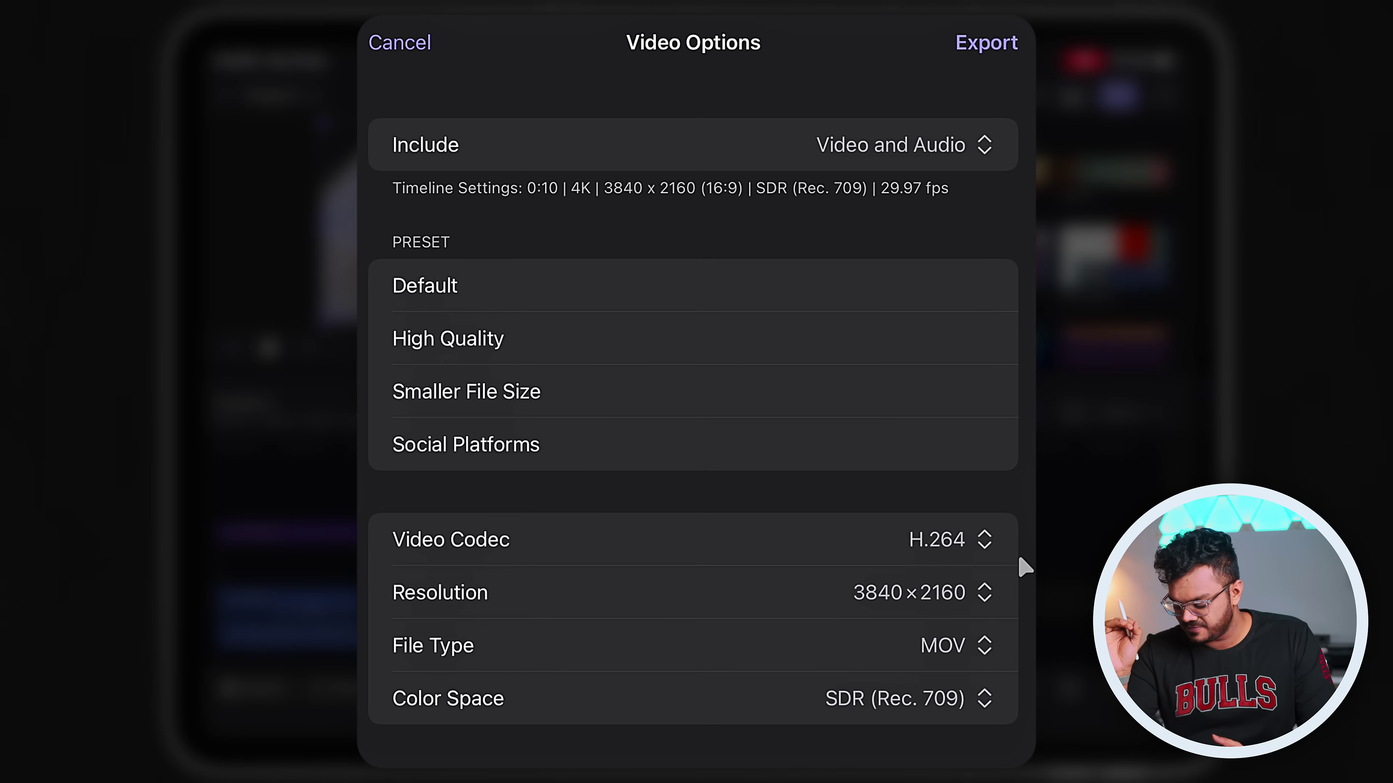
# - Keep 3840×2160, MOV and SDR (Rec. 709), then start the export
pyautogui.click(892, 591)
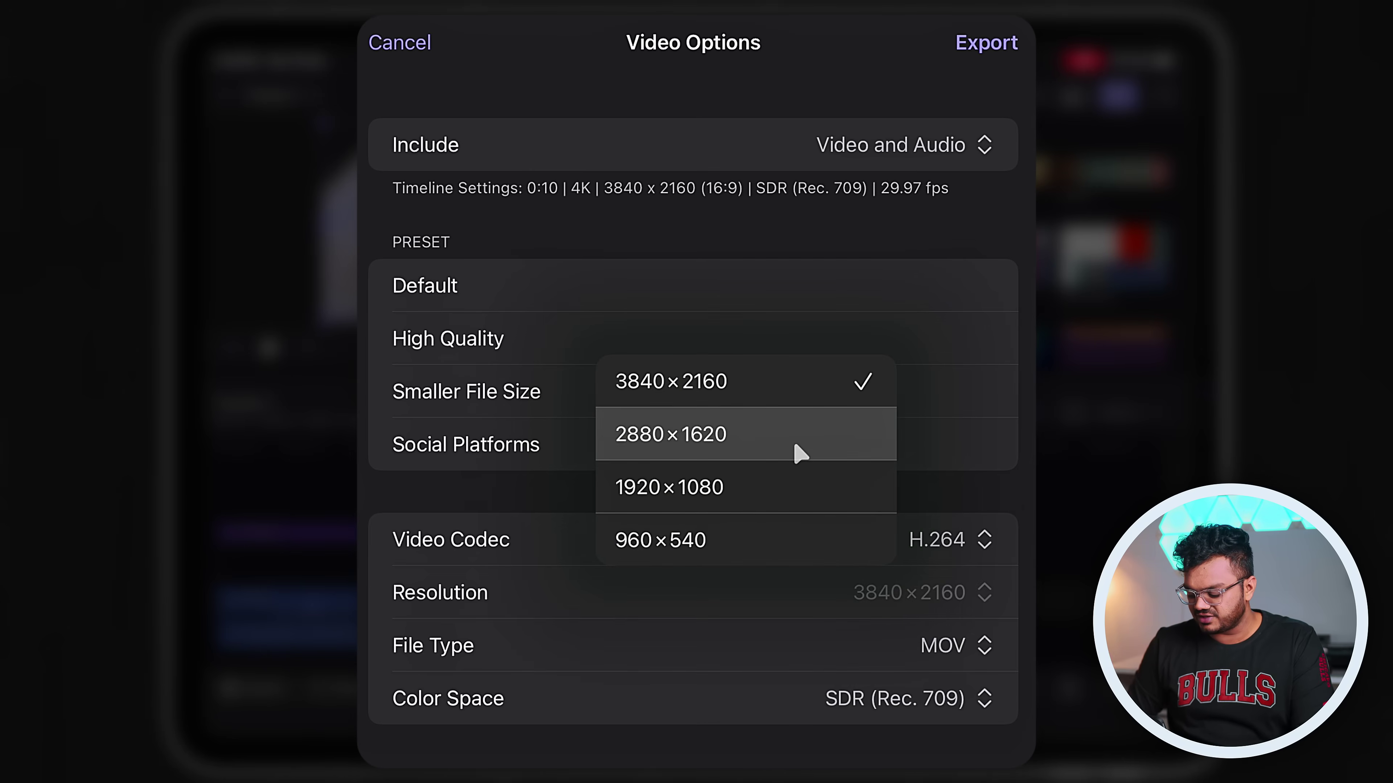
pyautogui.click(807, 406)
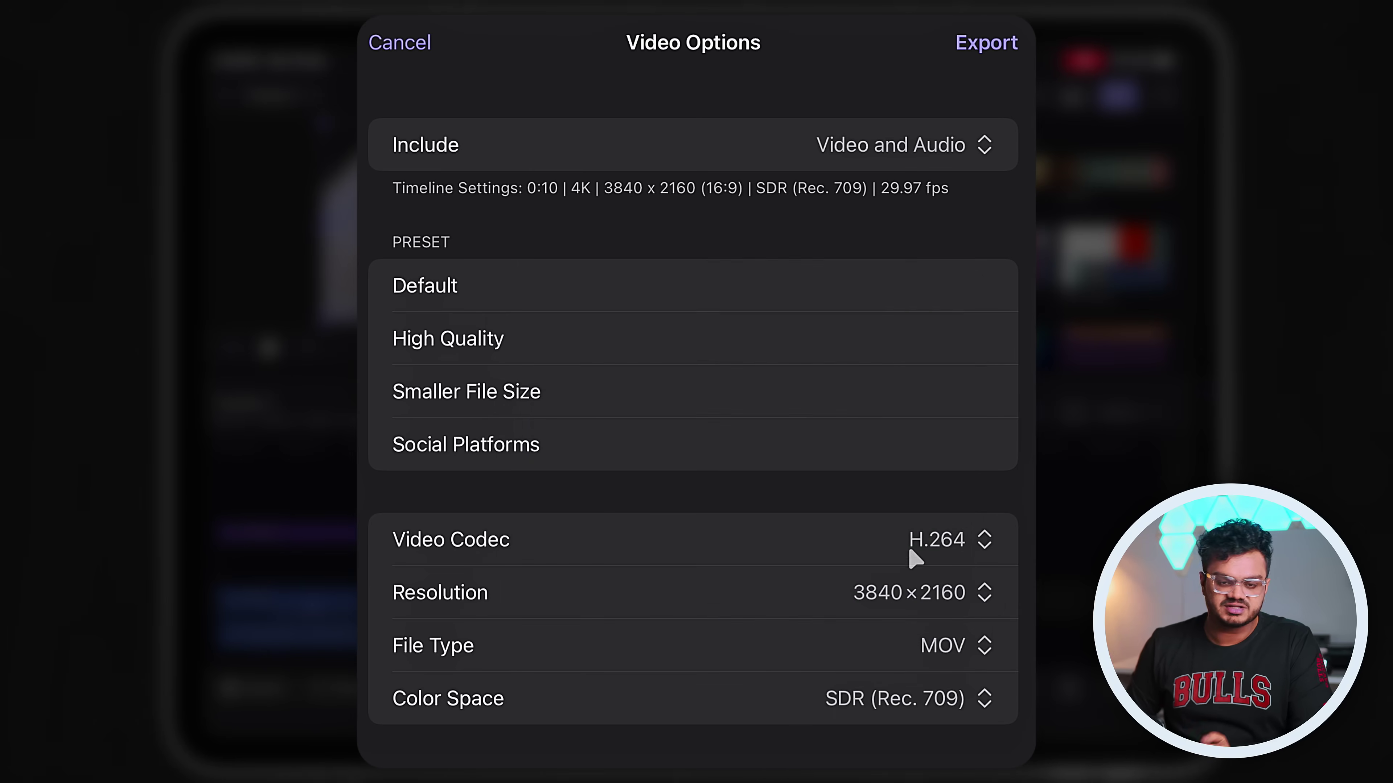
pyautogui.click(961, 645)
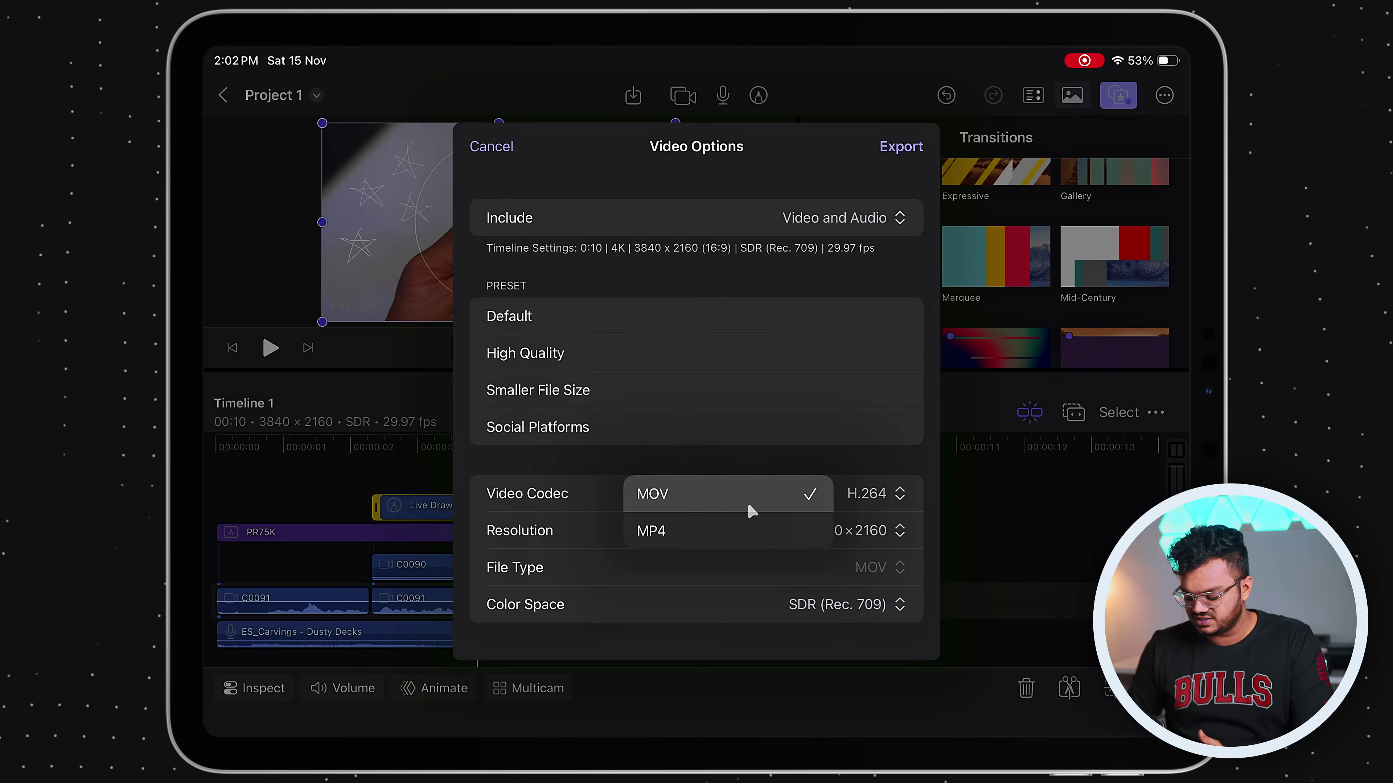
pyautogui.click(749, 506)
pyautogui.click(881, 606)
pyautogui.click(780, 569)
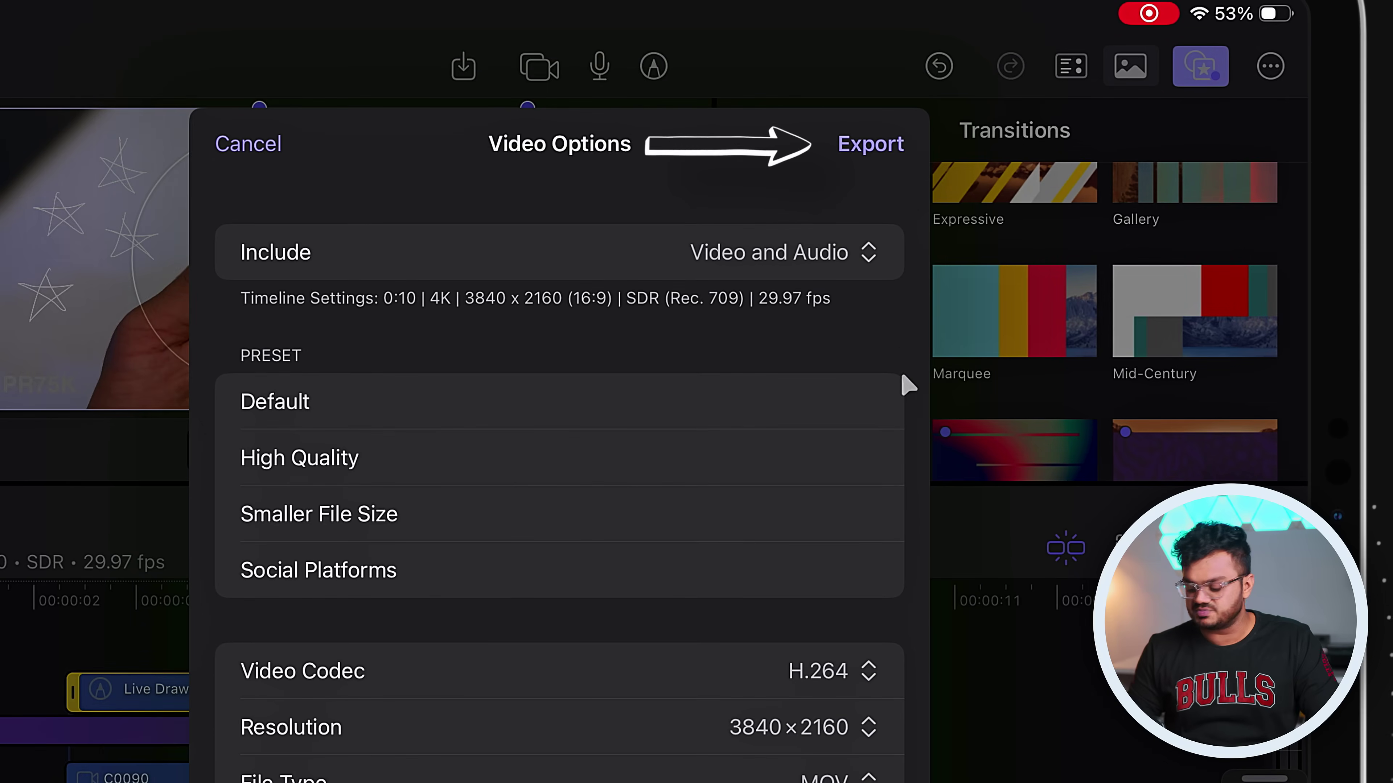
pyautogui.click(868, 145)
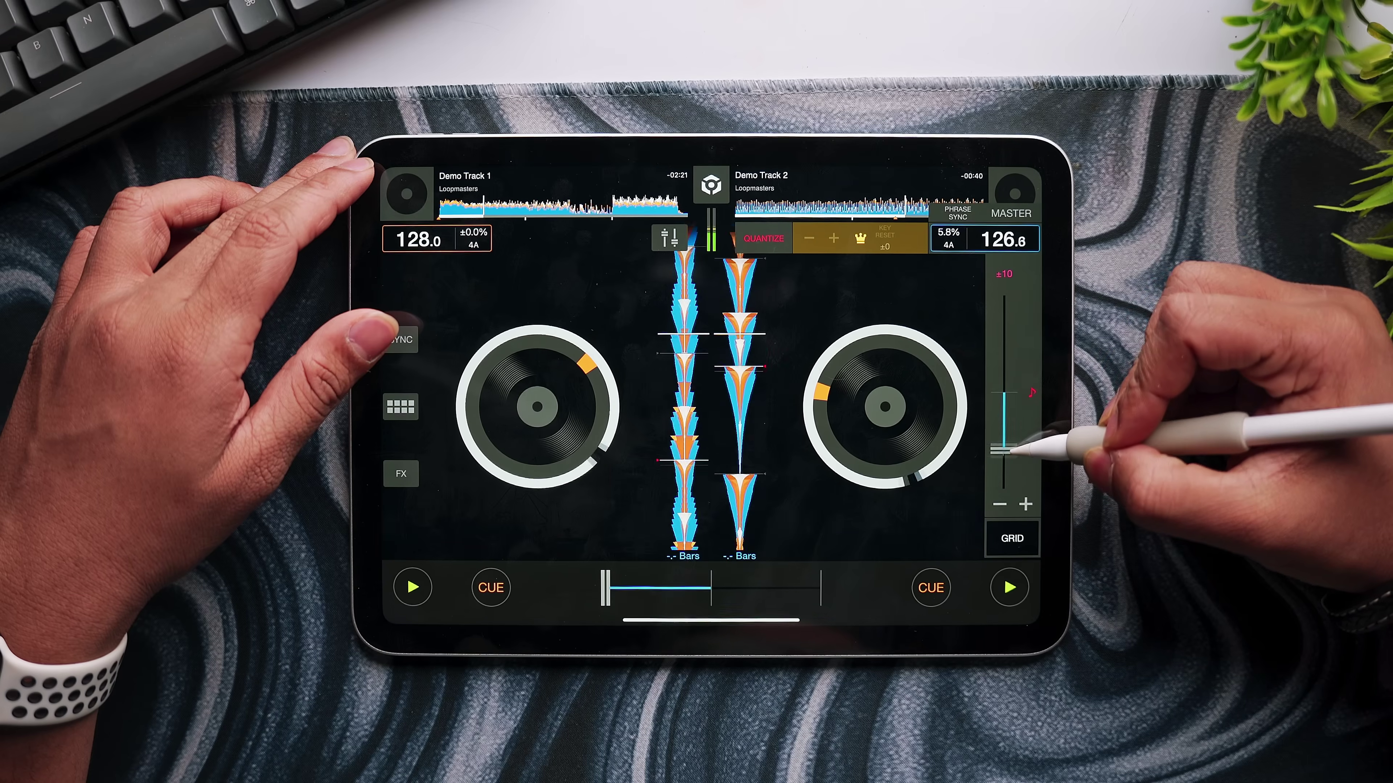
pyautogui.moveTo(1015, 472)
pyautogui.mouseDown()
pyautogui.moveTo(1041, 408)
pyautogui.moveTo(1019, 454)
pyautogui.mouseUp()
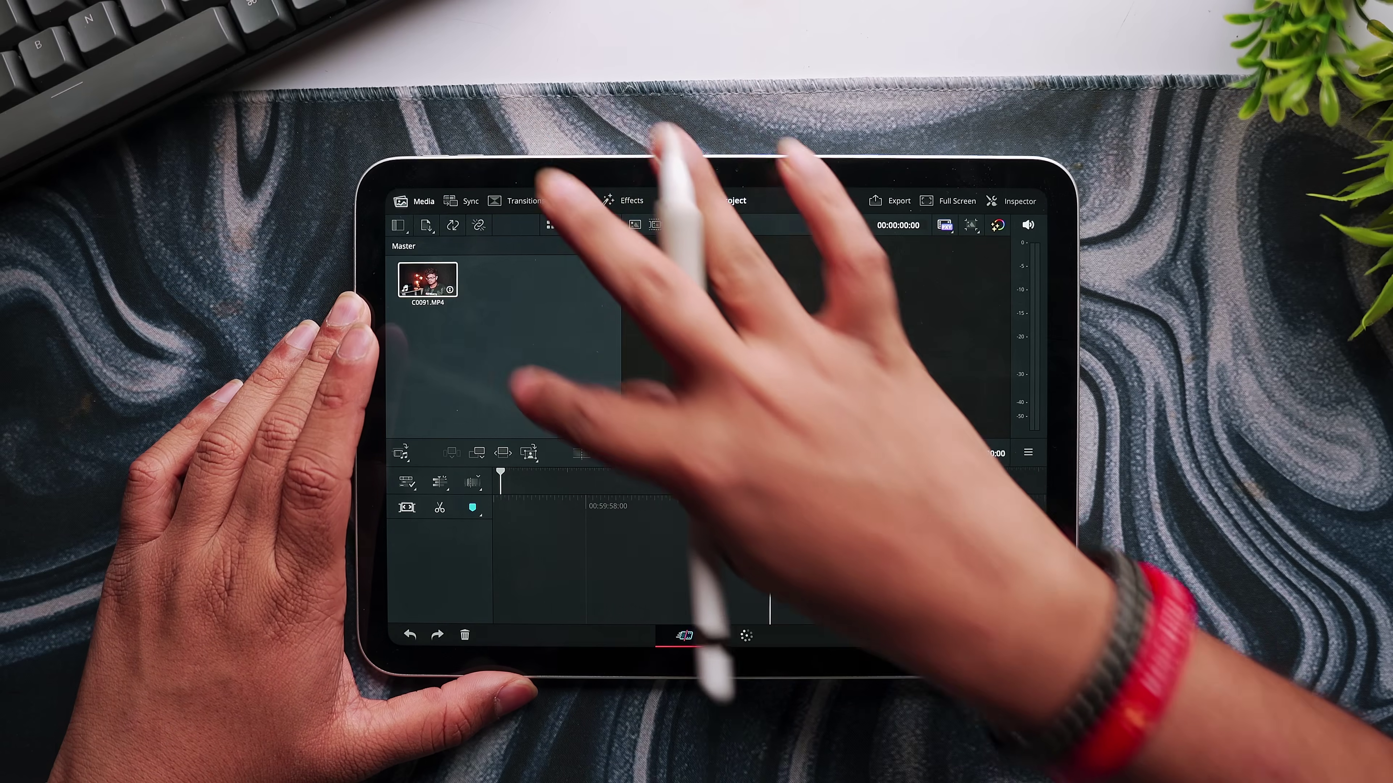
pyautogui.moveTo(502, 280); pyautogui.dragTo(679, 564)
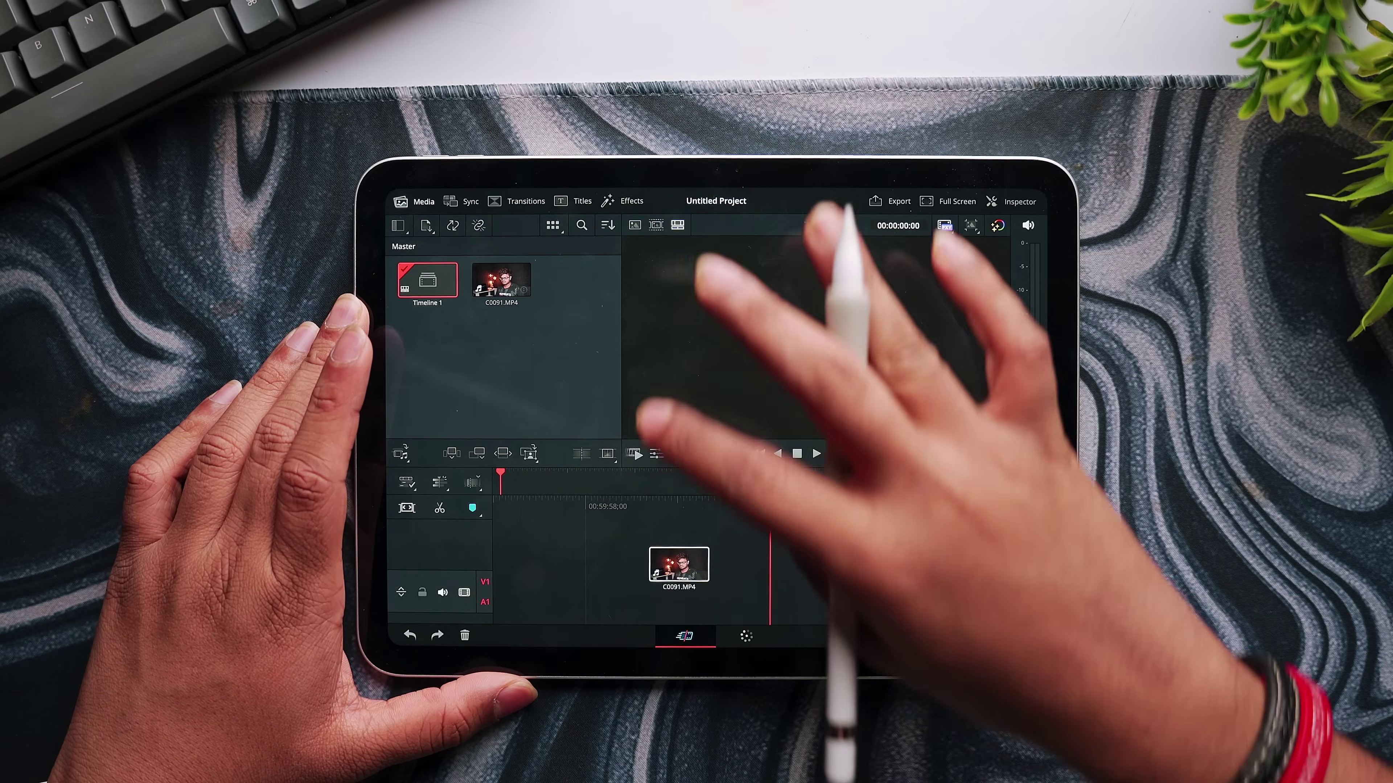
# - Switch to the Color page and show the Primaries Color Wheels for clip C0091
pyautogui.click(745, 636)
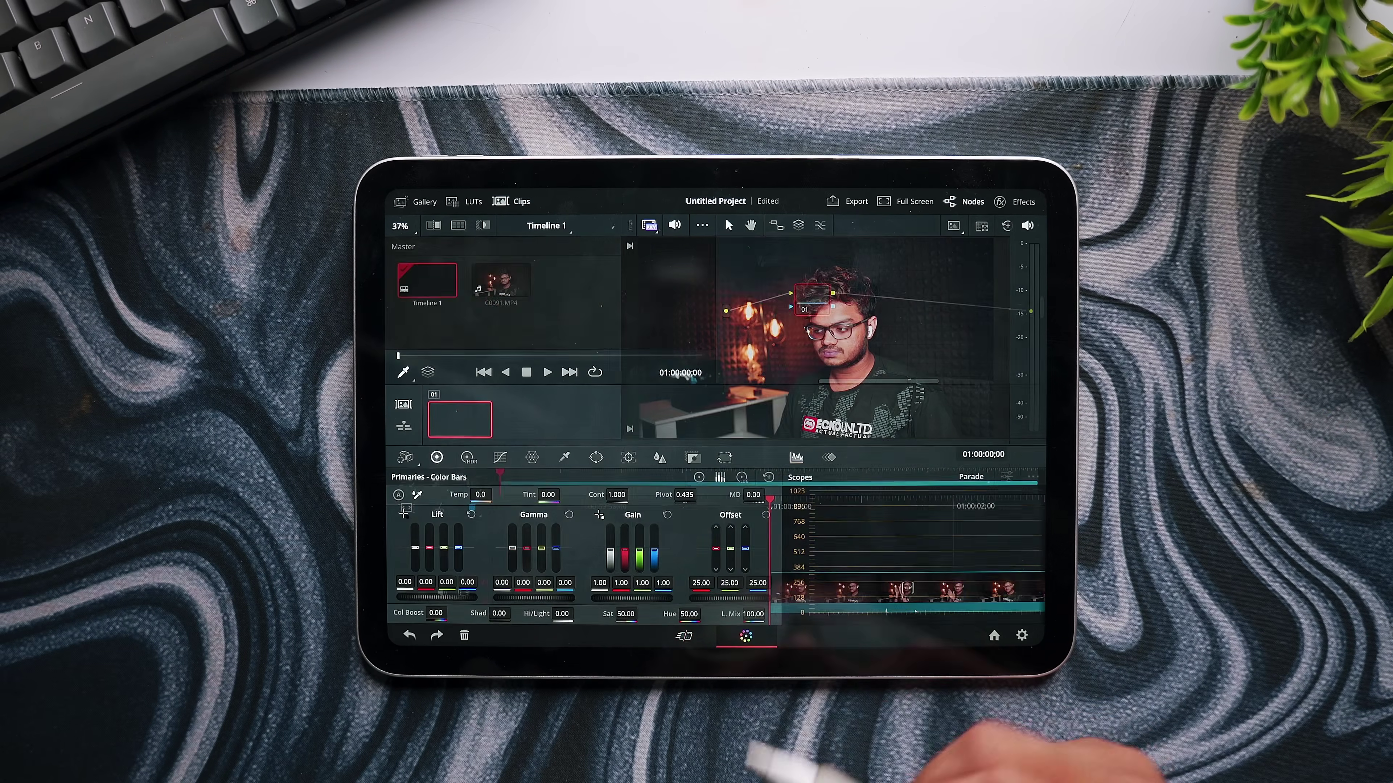
pyautogui.click(699, 477)
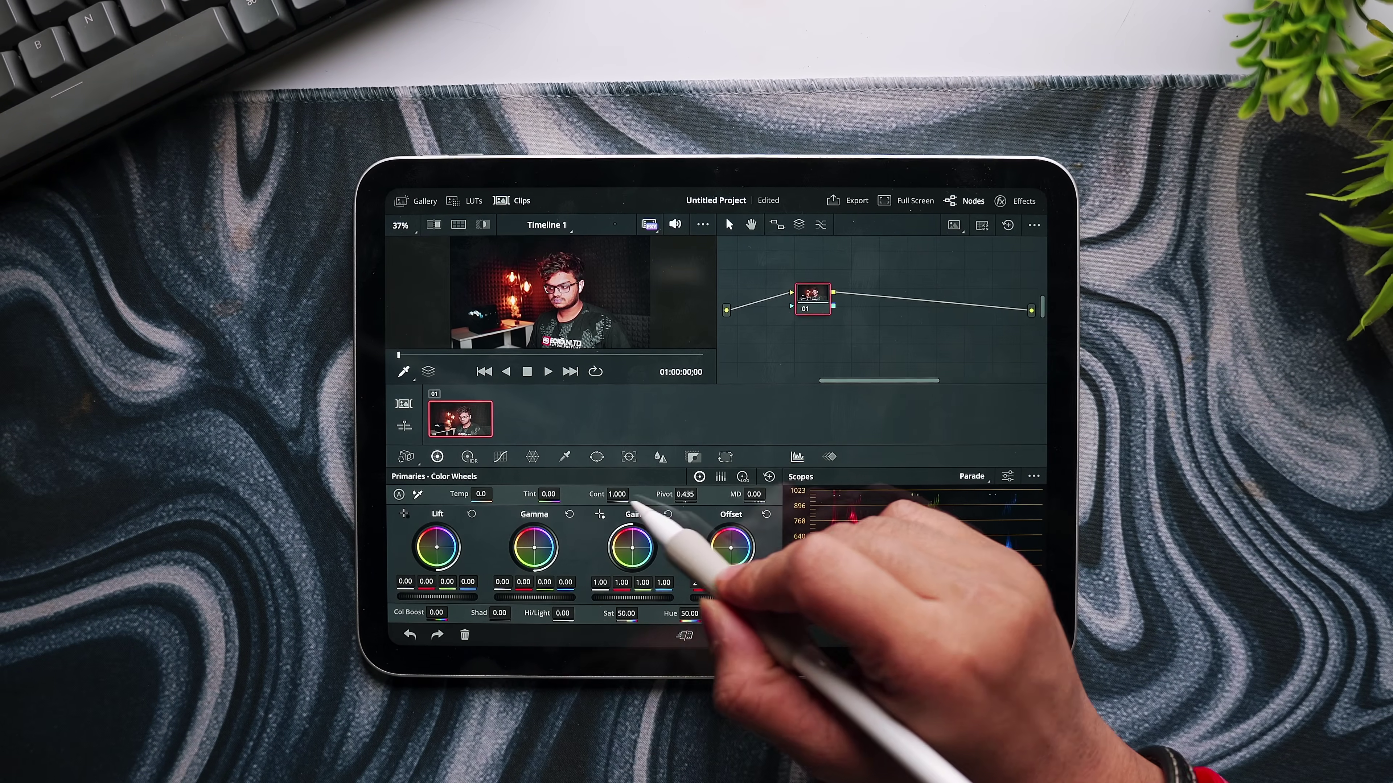